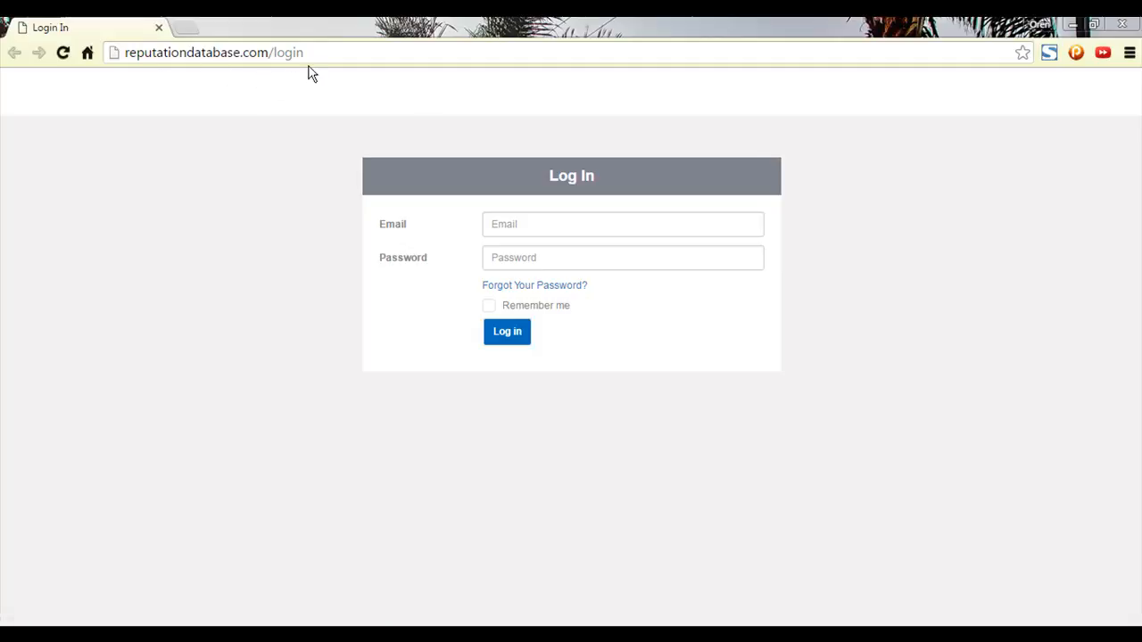
Log in to Reputation Database with the saved account e-mail and password, declining to save the login.
{"action": "left_click", "coordinate": [546, 226]}
{"action": "key", "text": "ctrl+v"}
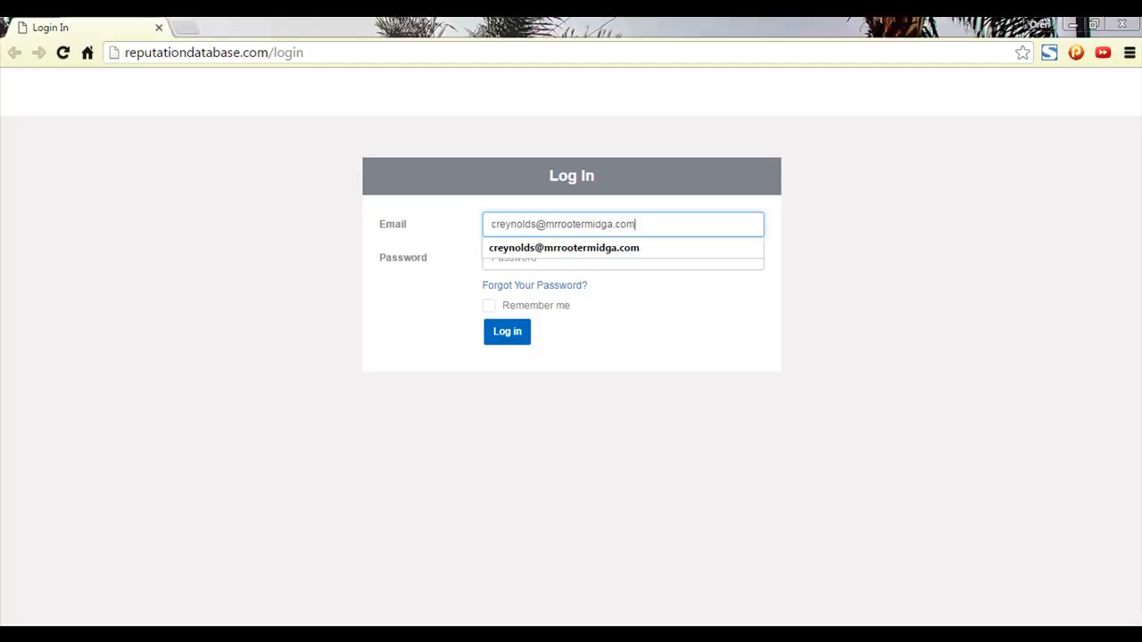
{"action": "key", "text": "alt+Tab"}
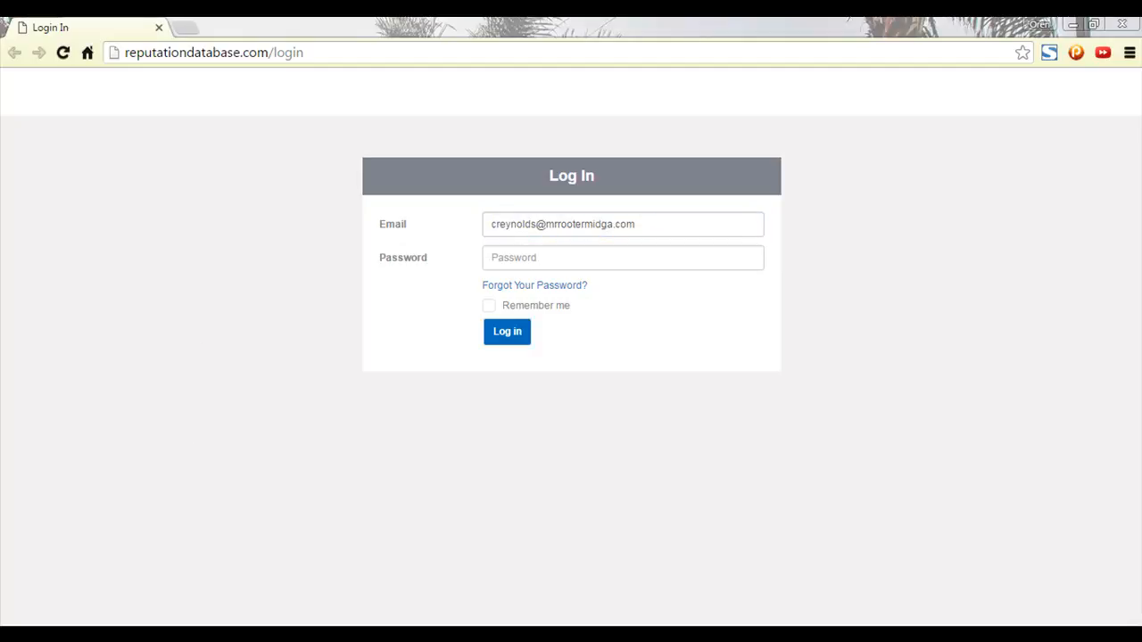
{"action": "left_click", "coordinate": [856, 426]}
{"action": "left_click", "coordinate": [540, 258]}
{"action": "key", "text": "ctrl+v"}
{"action": "left_click", "coordinate": [506, 333]}
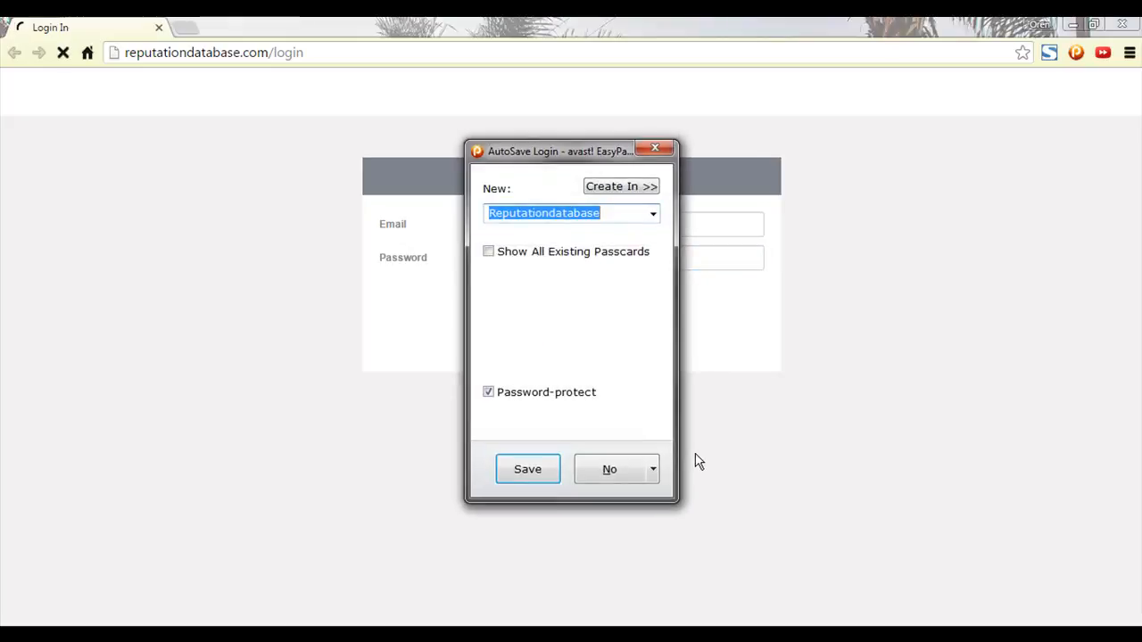
{"action": "left_click", "coordinate": [628, 466]}
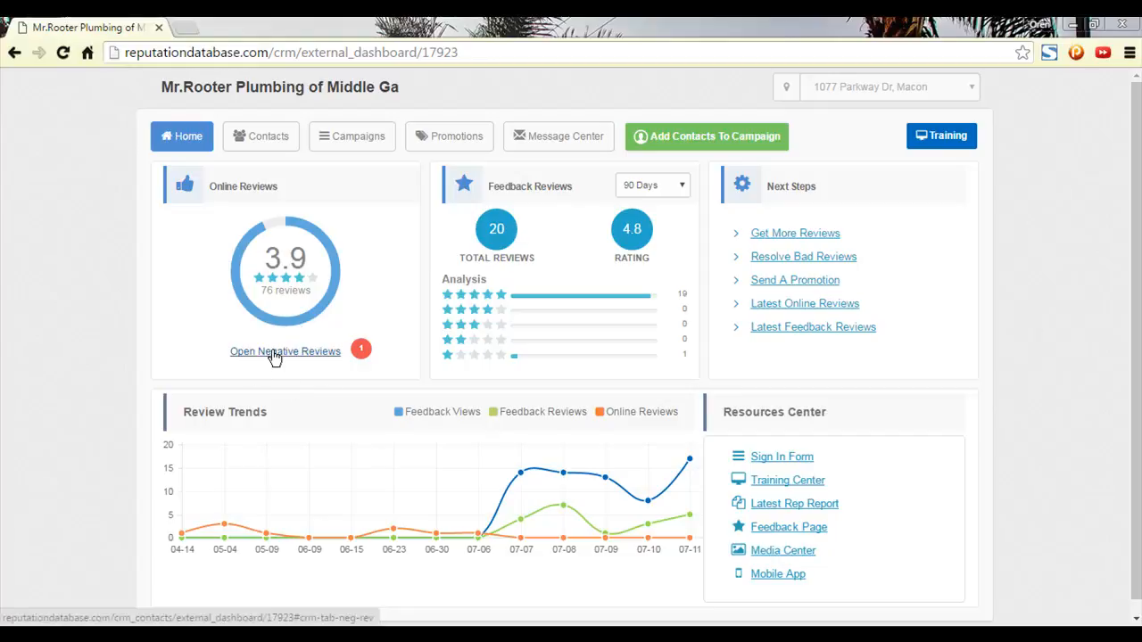
From Contacts, start Import Your List, then download and open campaign_template_for_import.xls.
{"action": "left_click", "coordinate": [715, 145]}
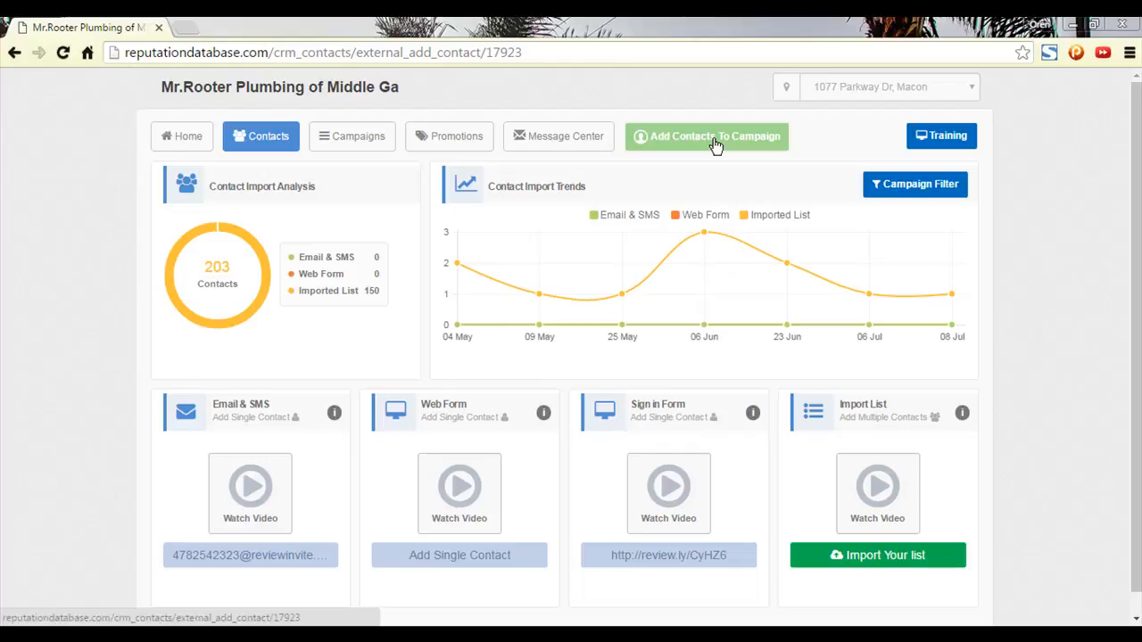
{"action": "left_click", "coordinate": [898, 558]}
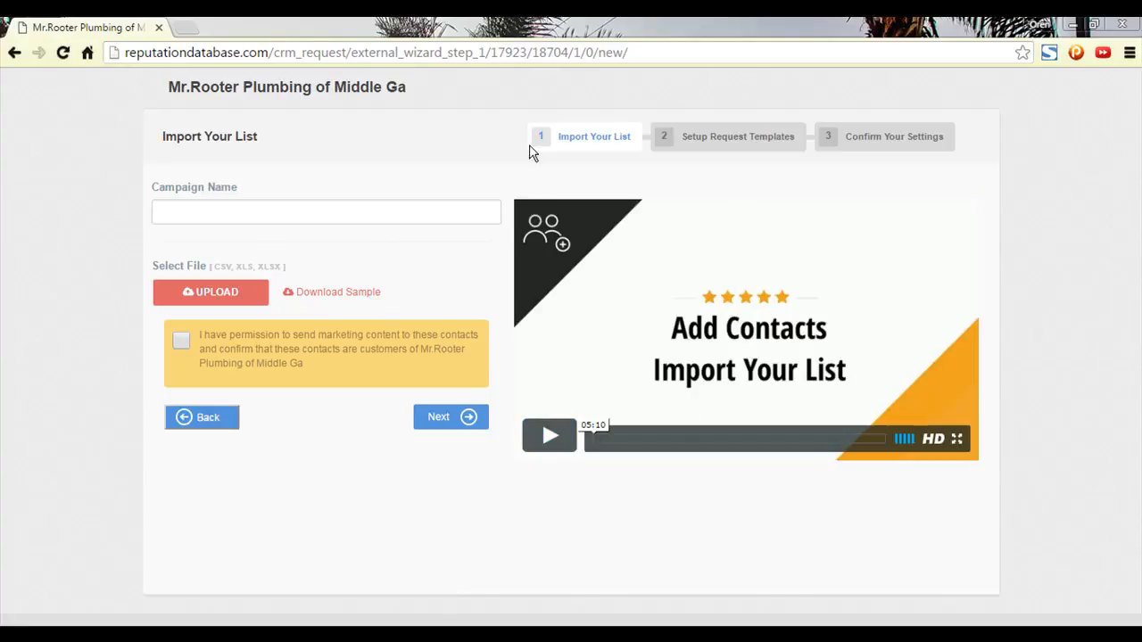
{"action": "left_click", "coordinate": [337, 302]}
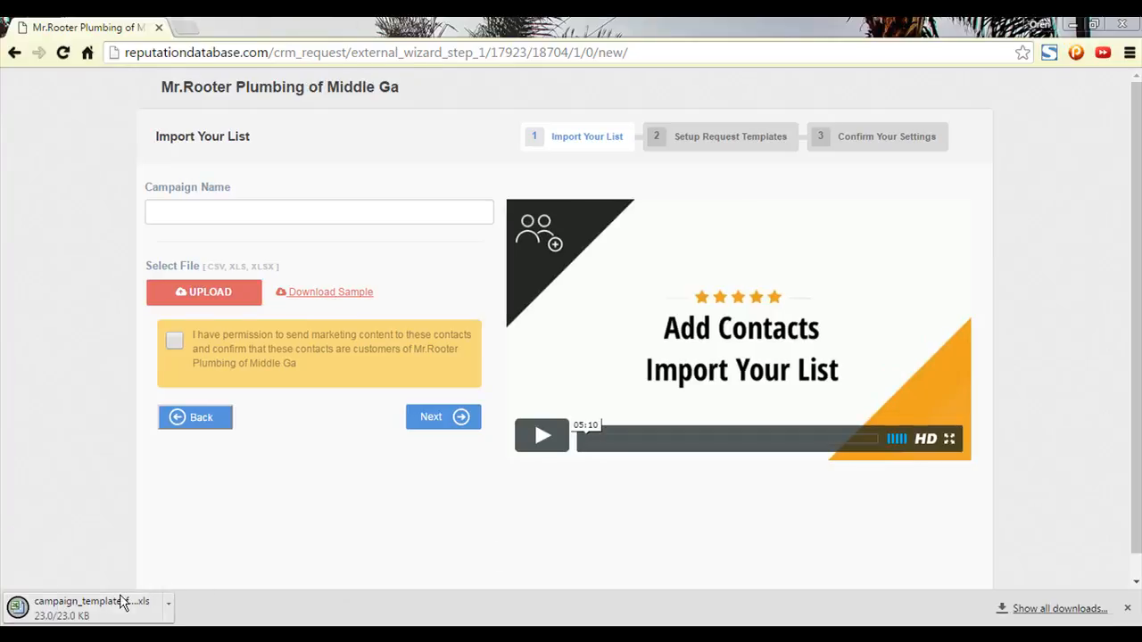
{"action": "left_click", "coordinate": [87, 613]}
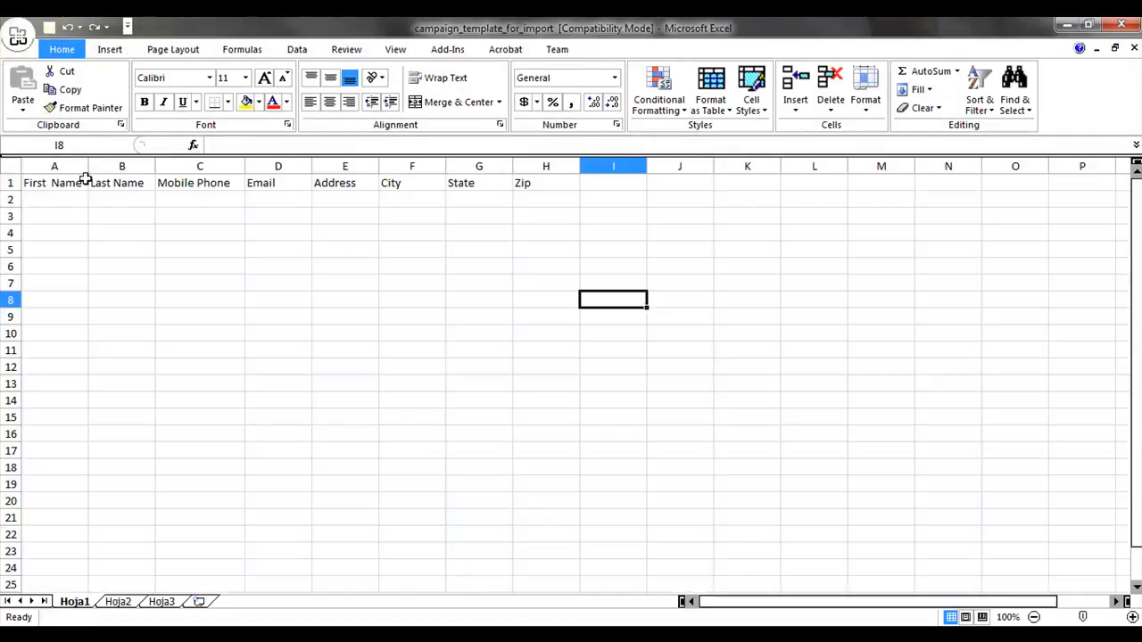
Look over the template's columns: First Name, Last Name, Mobile Phone, Email, Address, City, State, Zip.
{"action": "left_click", "coordinate": [58, 185]}
{"action": "left_click", "coordinate": [132, 183]}
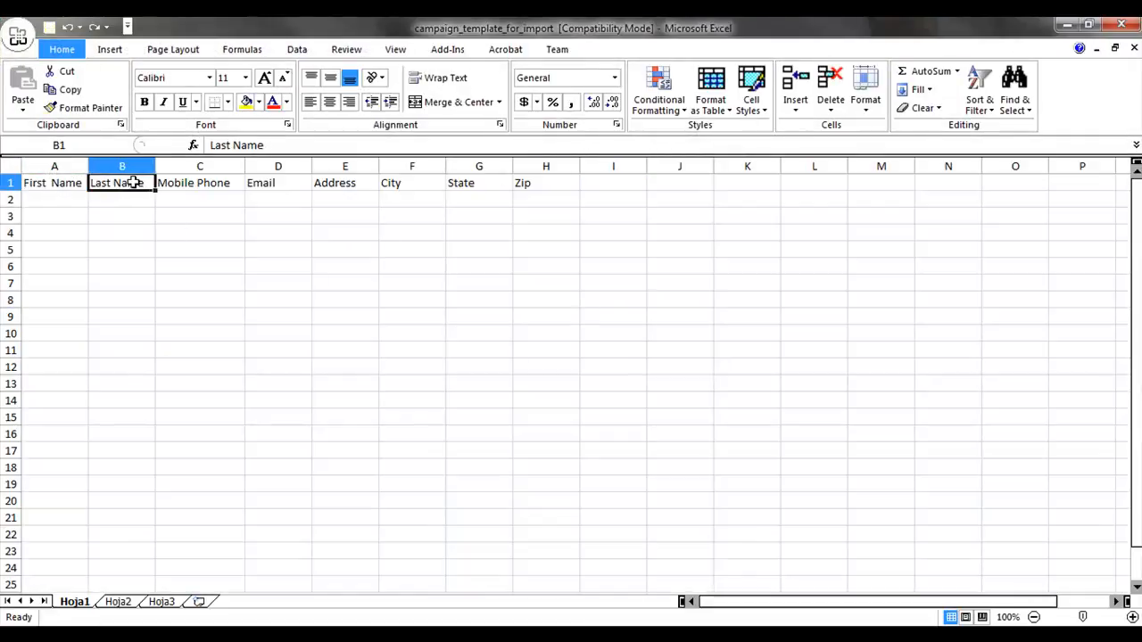
{"action": "left_click", "coordinate": [224, 197]}
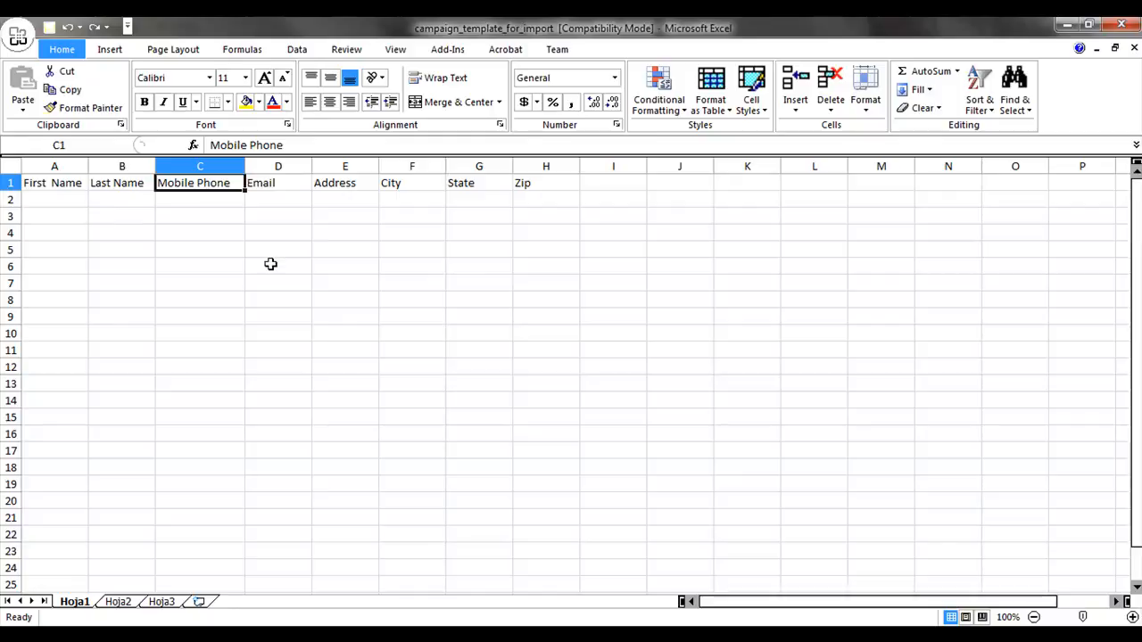
{"action": "left_click", "coordinate": [213, 167]}
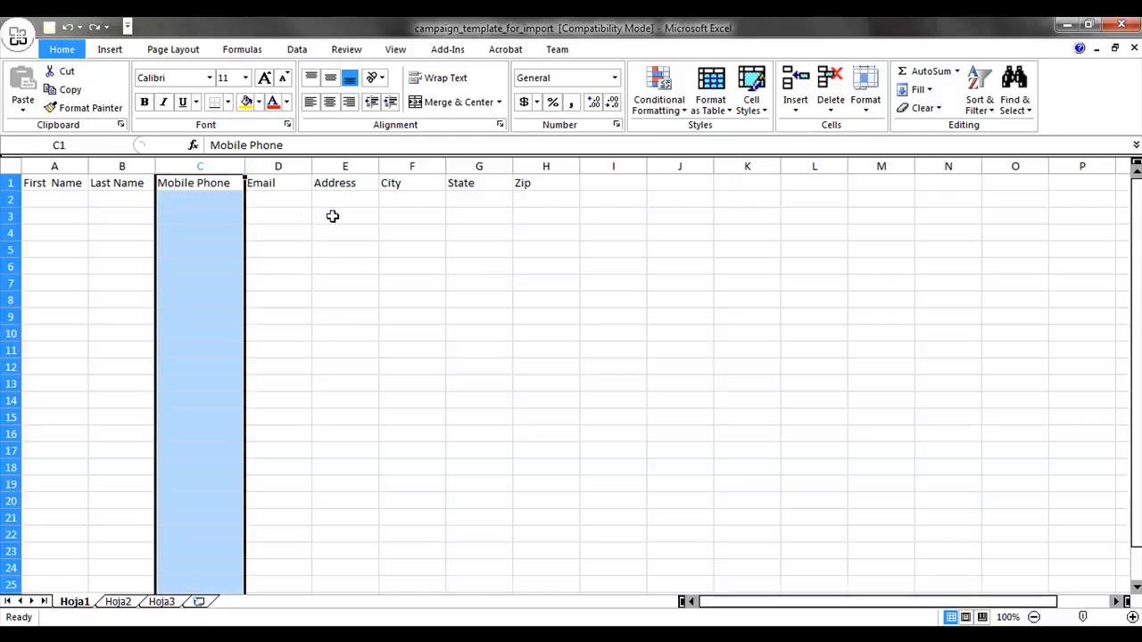
{"action": "left_click", "coordinate": [359, 166]}
{"action": "left_click", "coordinate": [412, 166]}
{"action": "left_click", "coordinate": [482, 166]}
{"action": "left_click", "coordinate": [550, 180]}
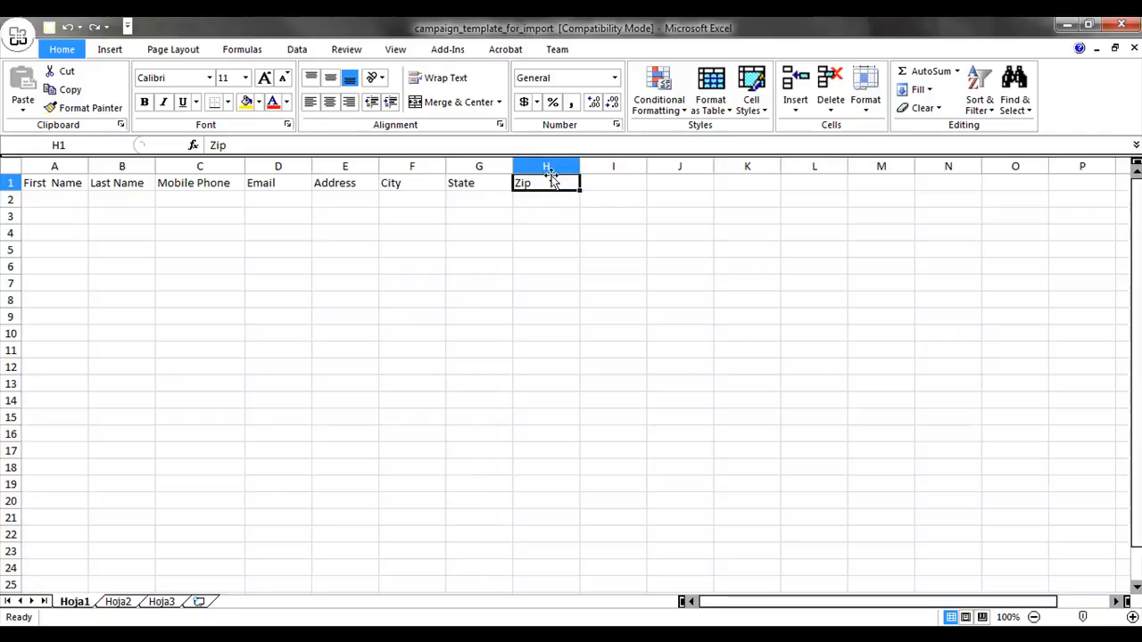
{"action": "left_click", "coordinate": [55, 166]}
{"action": "left_click", "coordinate": [122, 166]}
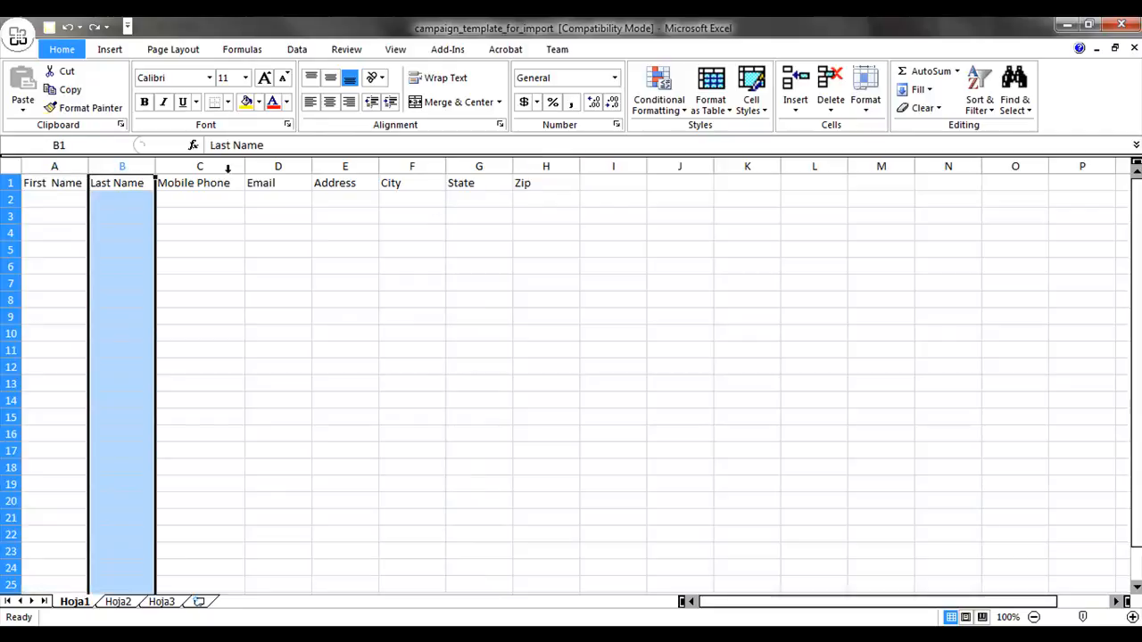
{"action": "left_click", "coordinate": [270, 163]}
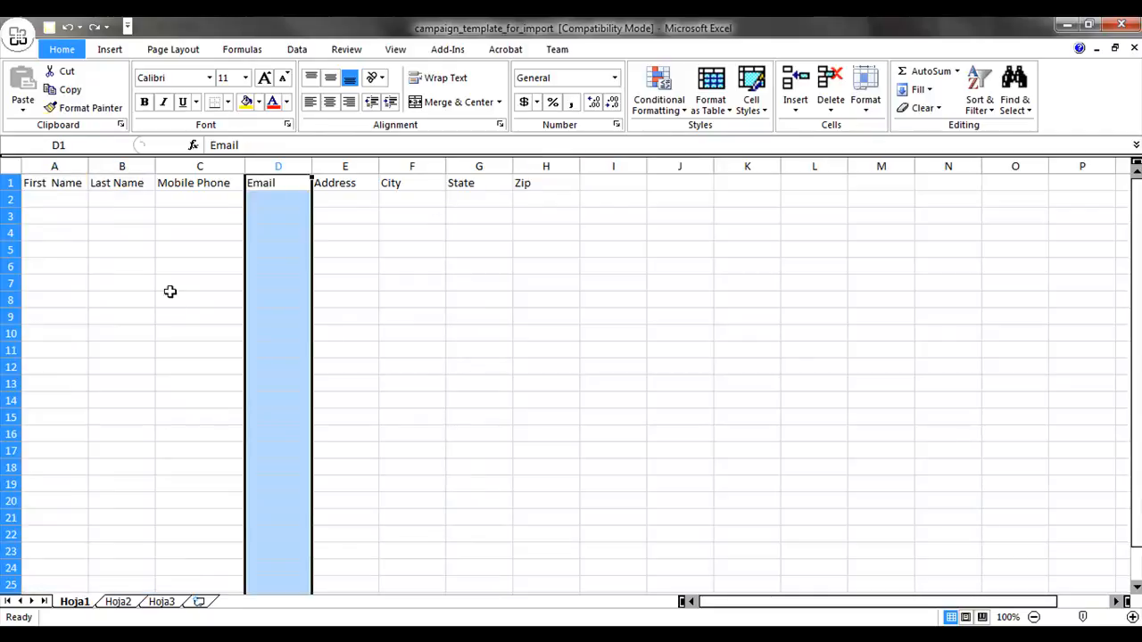
Enter one contact's first name, last name and e-mail in row 2, leaving the phone blank.
{"action": "left_click", "coordinate": [58, 198]}
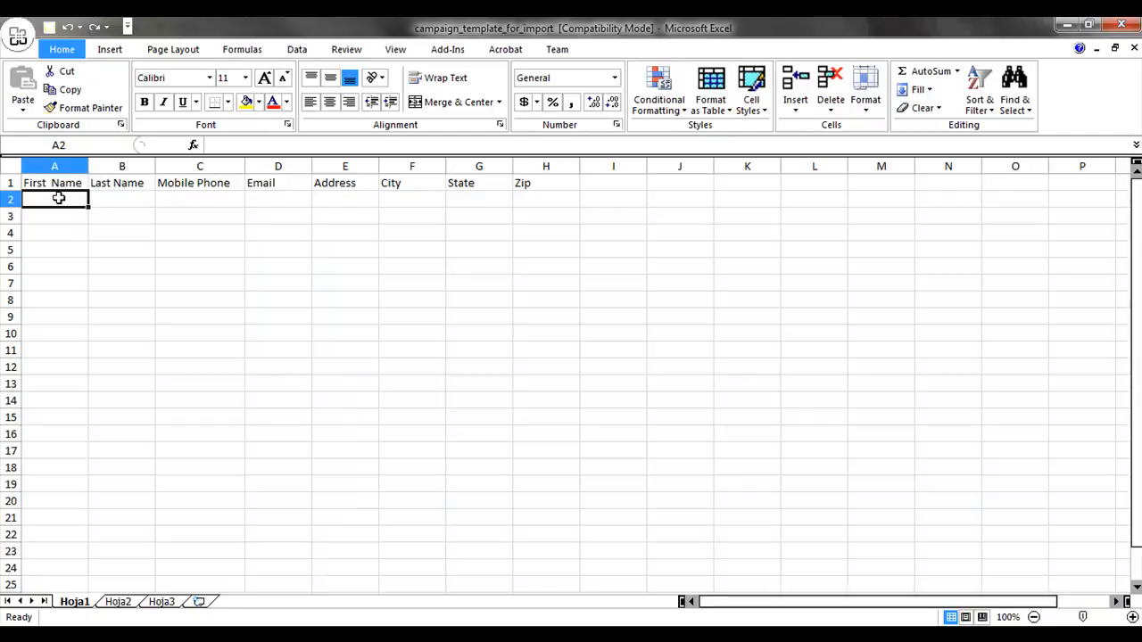
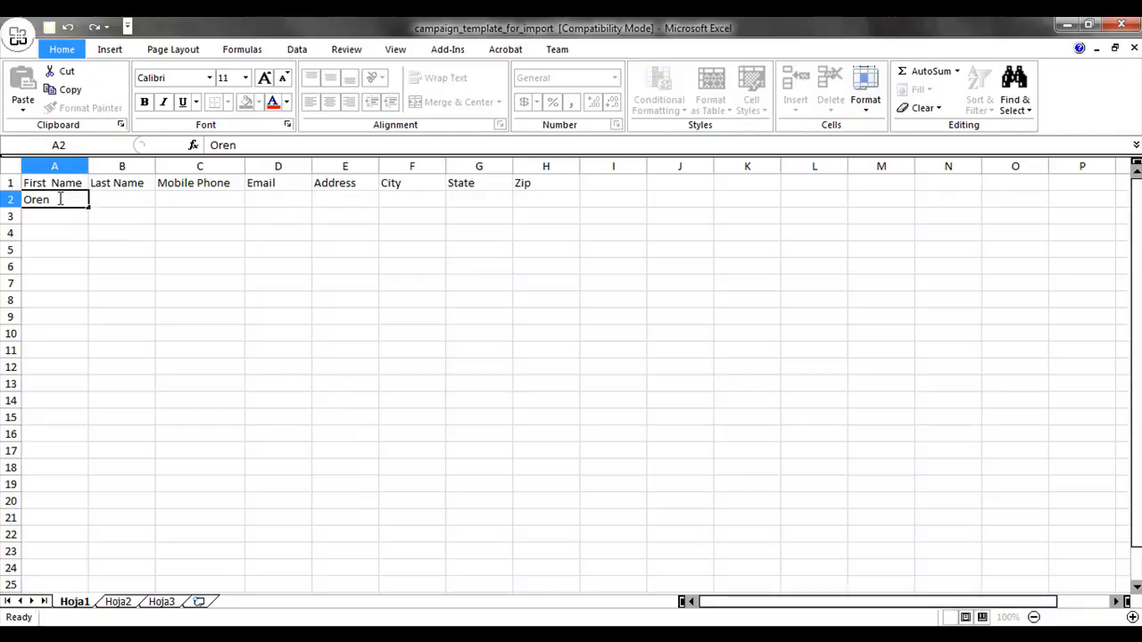
{"action": "key", "text": "Tab"}
{"action": "key", "text": "Tab"}
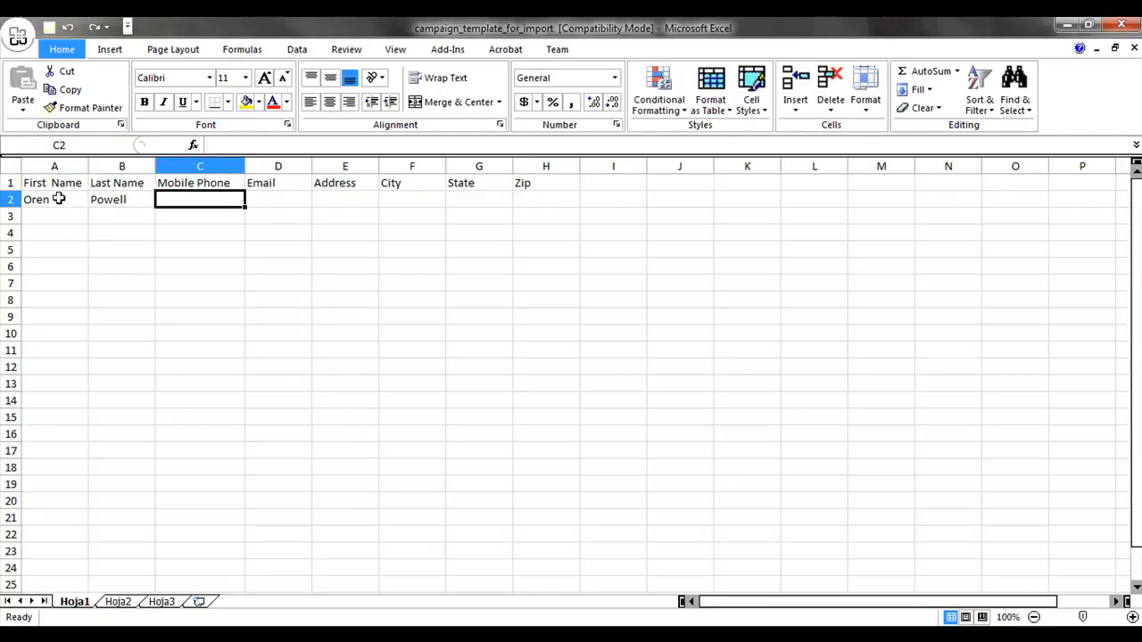
{"action": "key", "text": "Tab"}
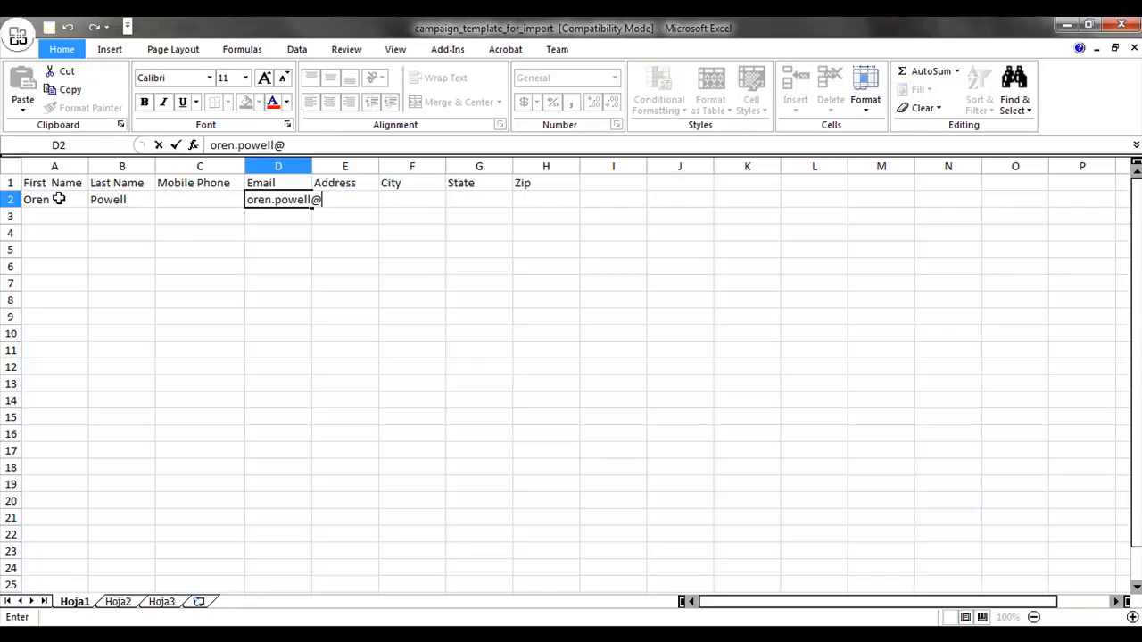
{"action": "key", "text": "Tab"}
{"action": "key", "text": "Tab"}
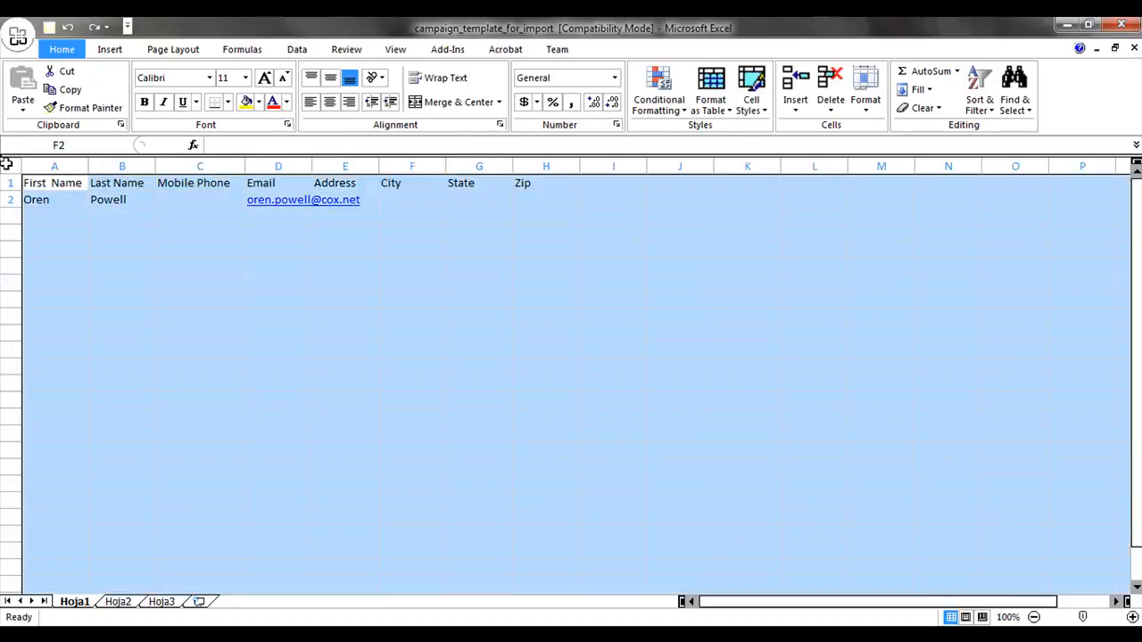
Autofit every worksheet column, then shrink the Excel window and move it aside.
{"action": "left_click", "coordinate": [8, 166]}
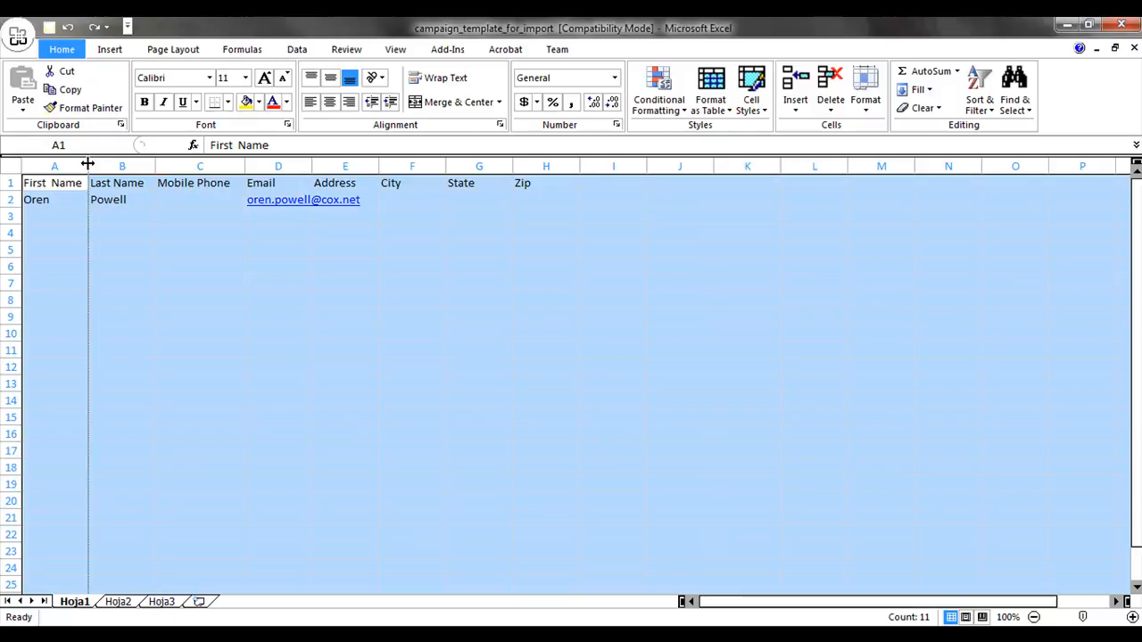
{"action": "double_click", "coordinate": [88, 165]}
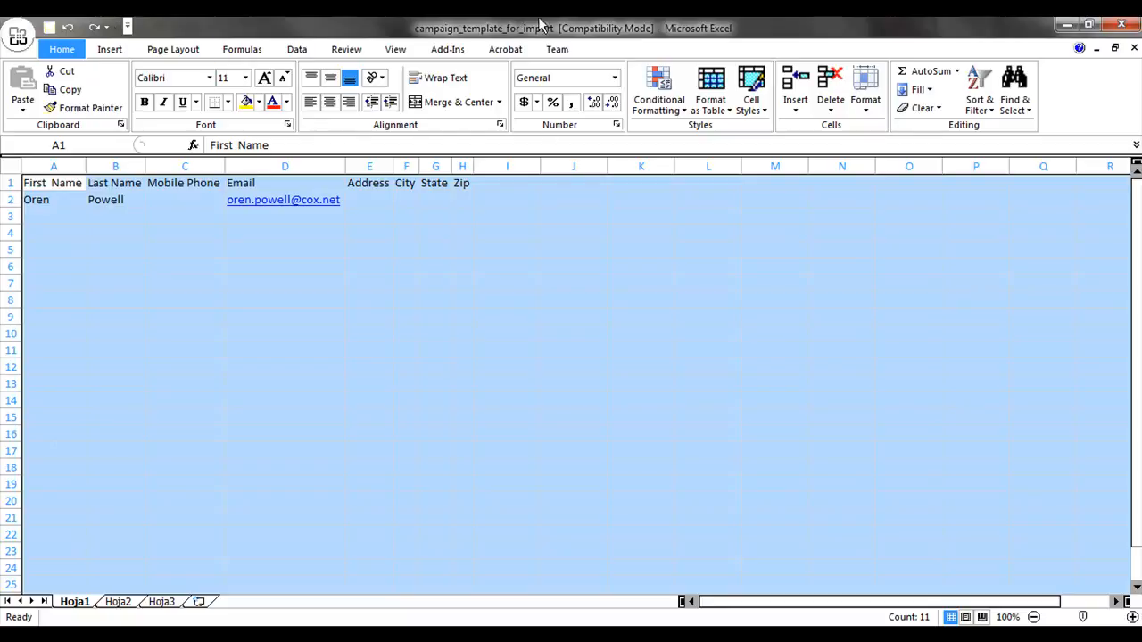
{"action": "left_click", "coordinate": [1089, 24]}
{"action": "left_click_drag", "start_coordinate": [783, 22], "coordinate": [0, 187]}
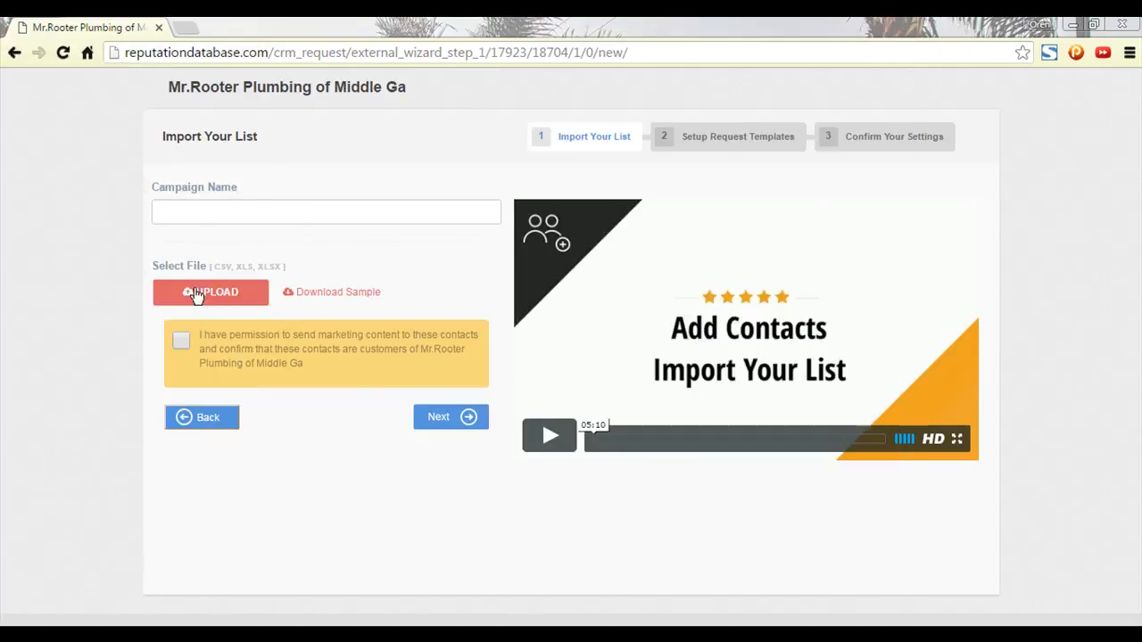
Name the new campaign 'Test' and bring up the file picker for the contact list.
{"action": "left_click", "coordinate": [211, 212]}
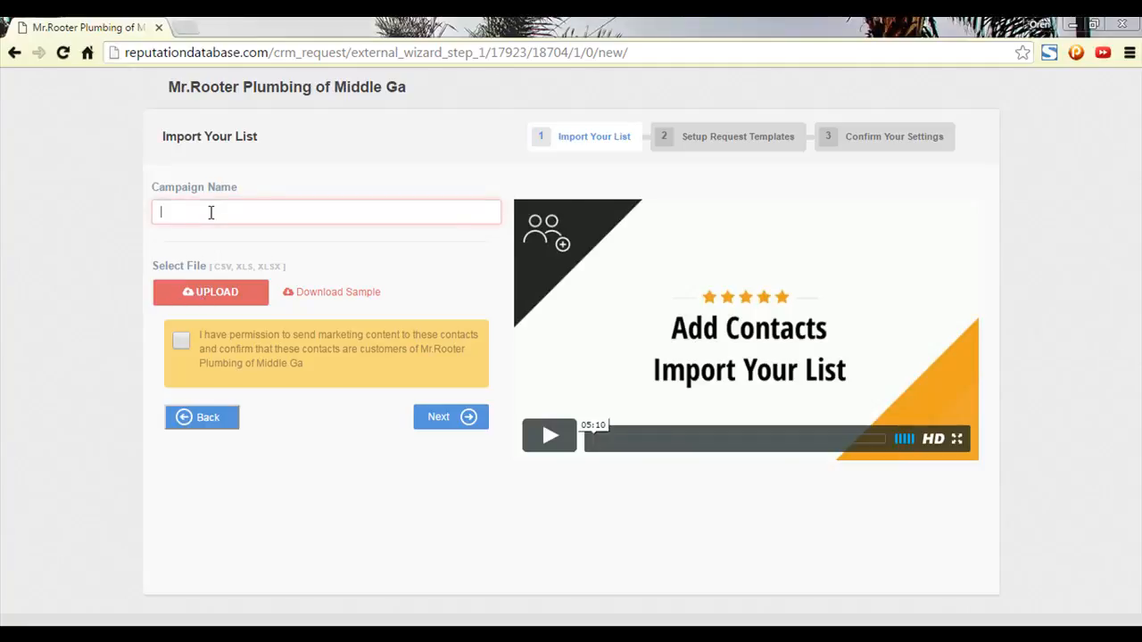
{"action": "type", "text": "Test"}
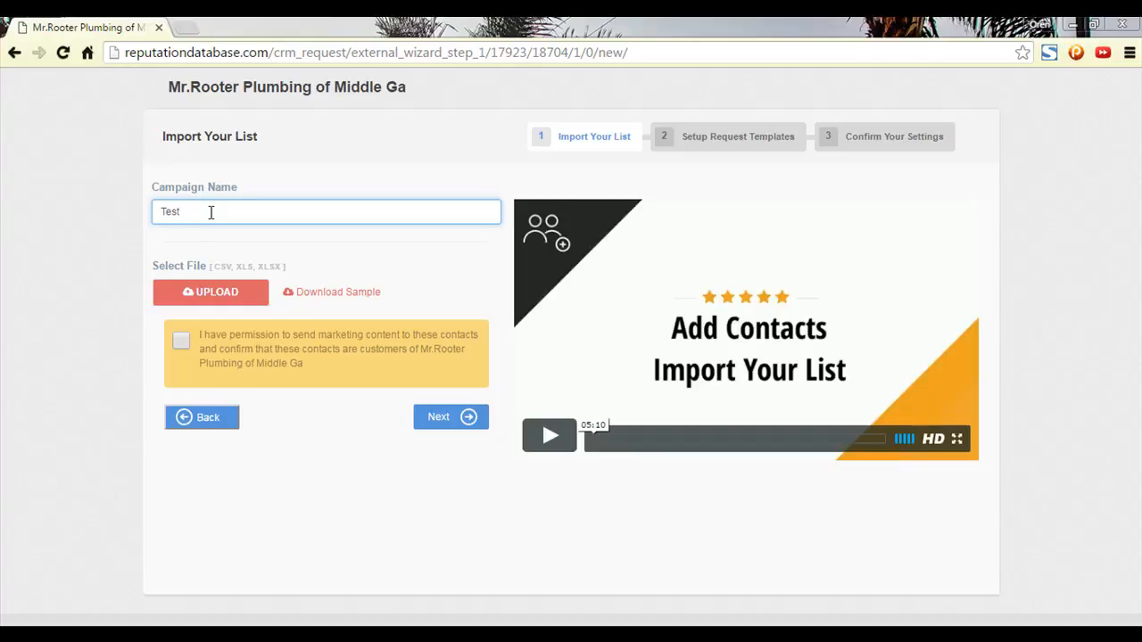
{"action": "left_click", "coordinate": [203, 293]}
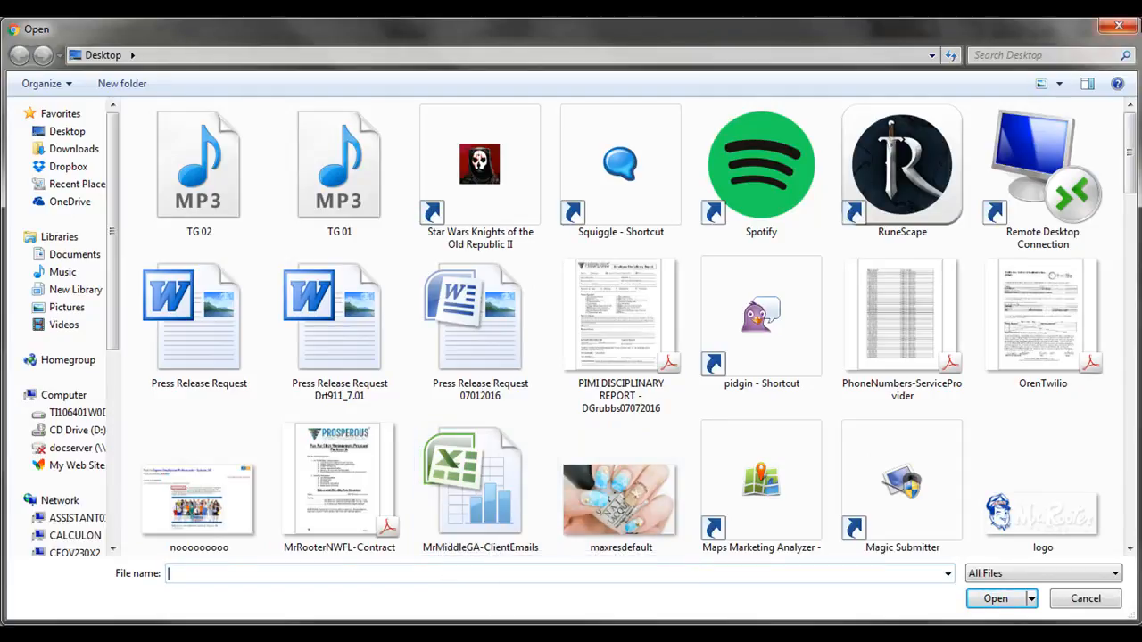
Attach MrMiddleGA-ClientEmails.xlsx as the contact list and confirm permission to email these contacts.
{"action": "left_click", "coordinate": [1129, 27]}
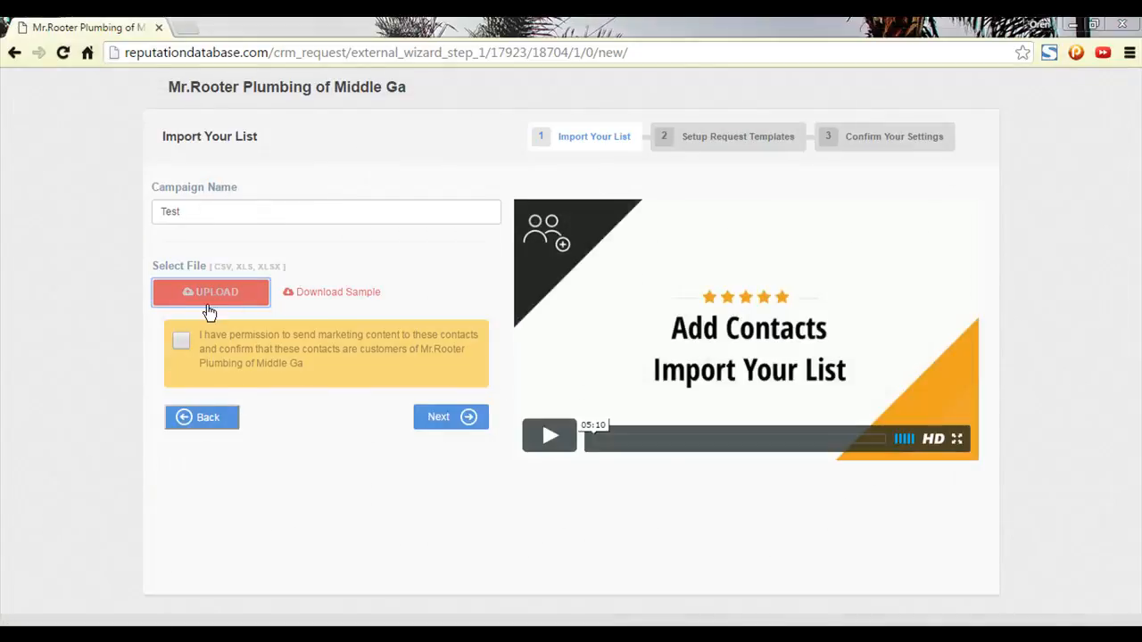
{"action": "left_click", "coordinate": [227, 294]}
{"action": "double_click", "coordinate": [477, 529]}
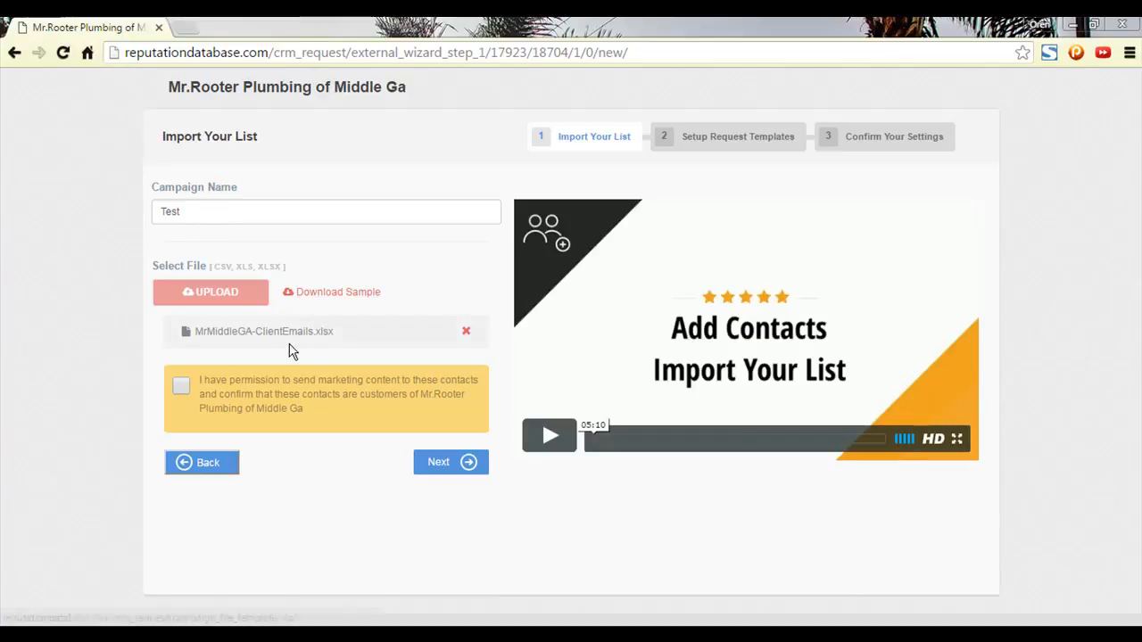
{"action": "double_click", "coordinate": [311, 332]}
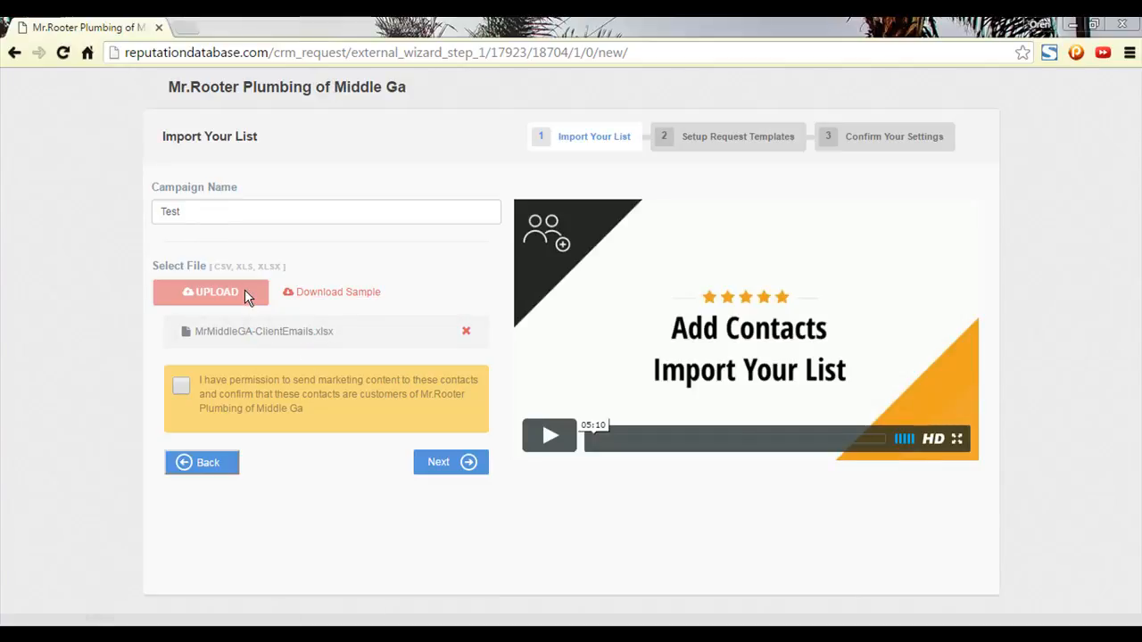
{"action": "left_click", "coordinate": [465, 331]}
{"action": "left_click", "coordinate": [223, 304]}
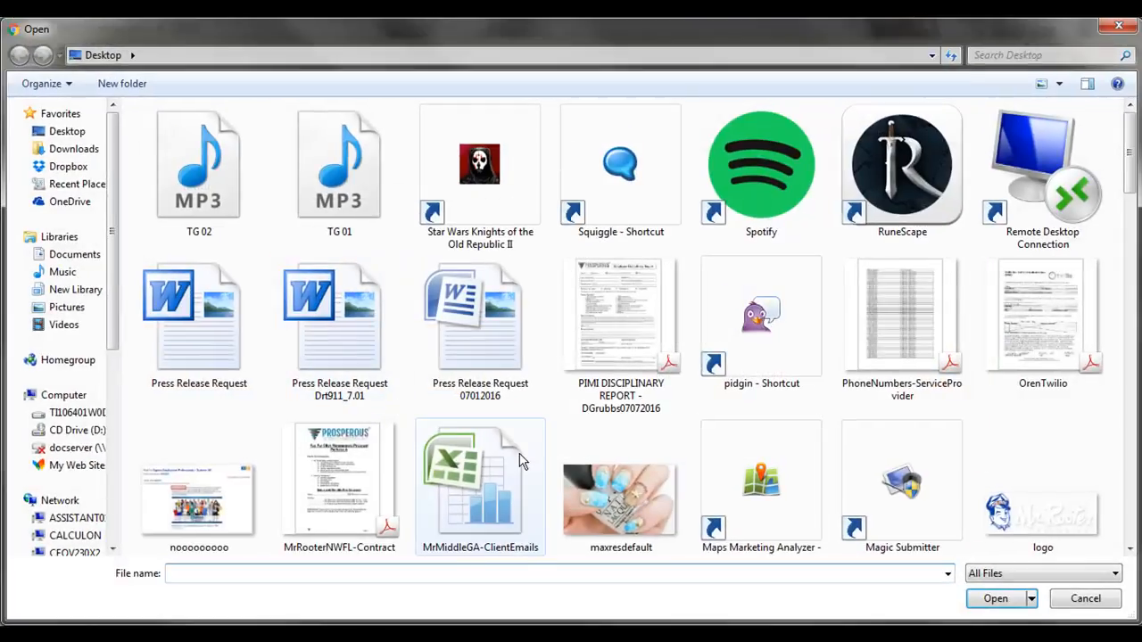
{"action": "left_click", "coordinate": [476, 478]}
{"action": "right_click", "coordinate": [475, 478]}
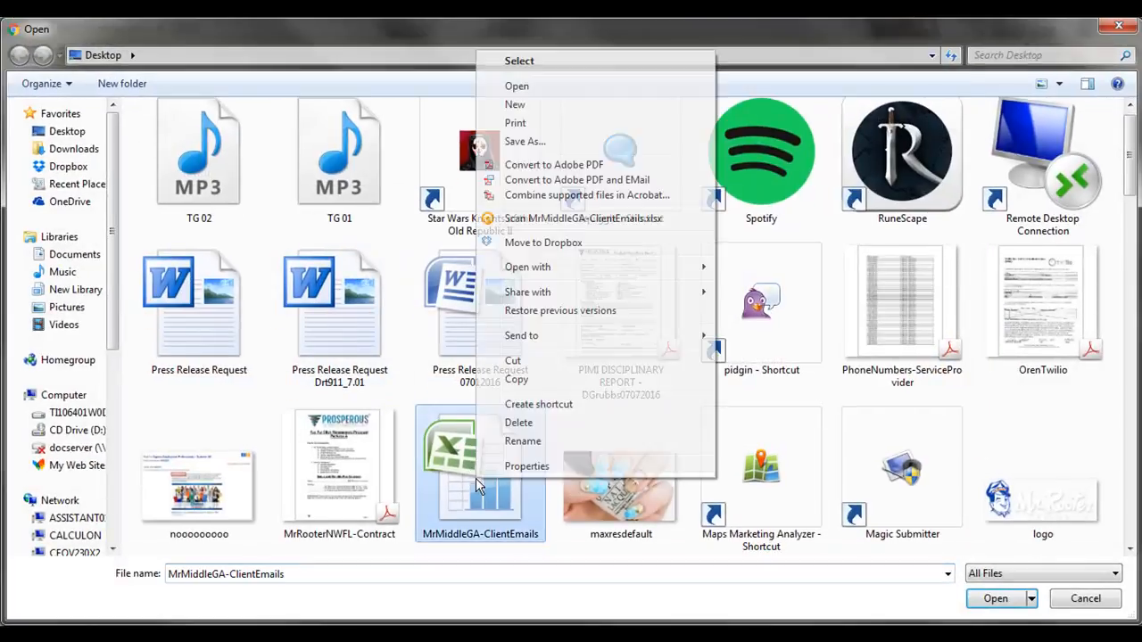
{"action": "left_click", "coordinate": [550, 86]}
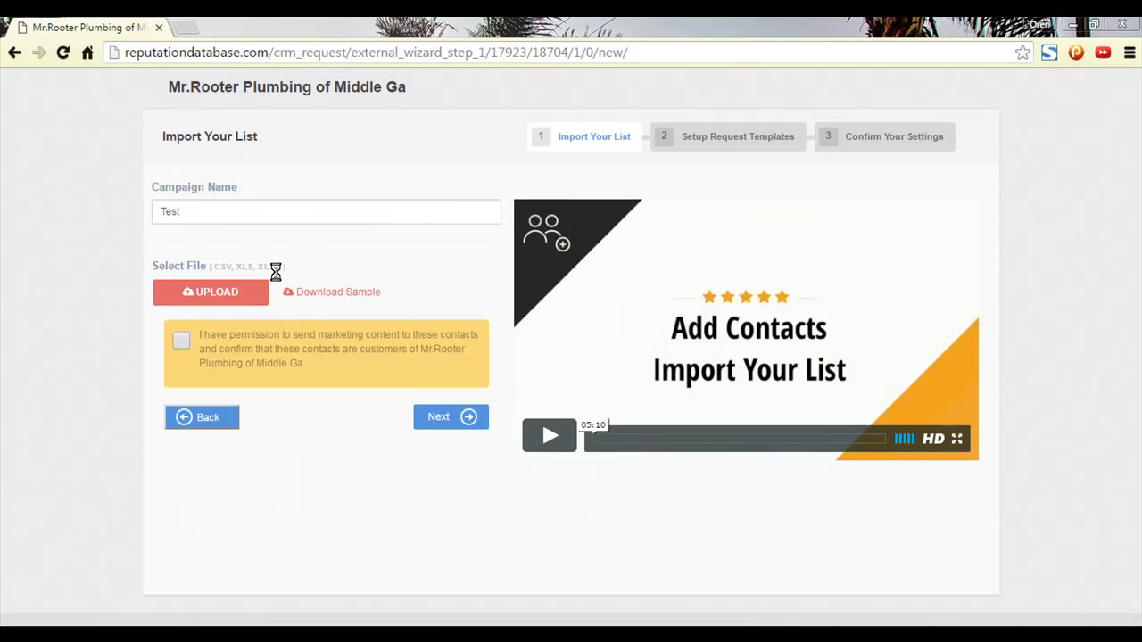
{"action": "left_click", "coordinate": [178, 386]}
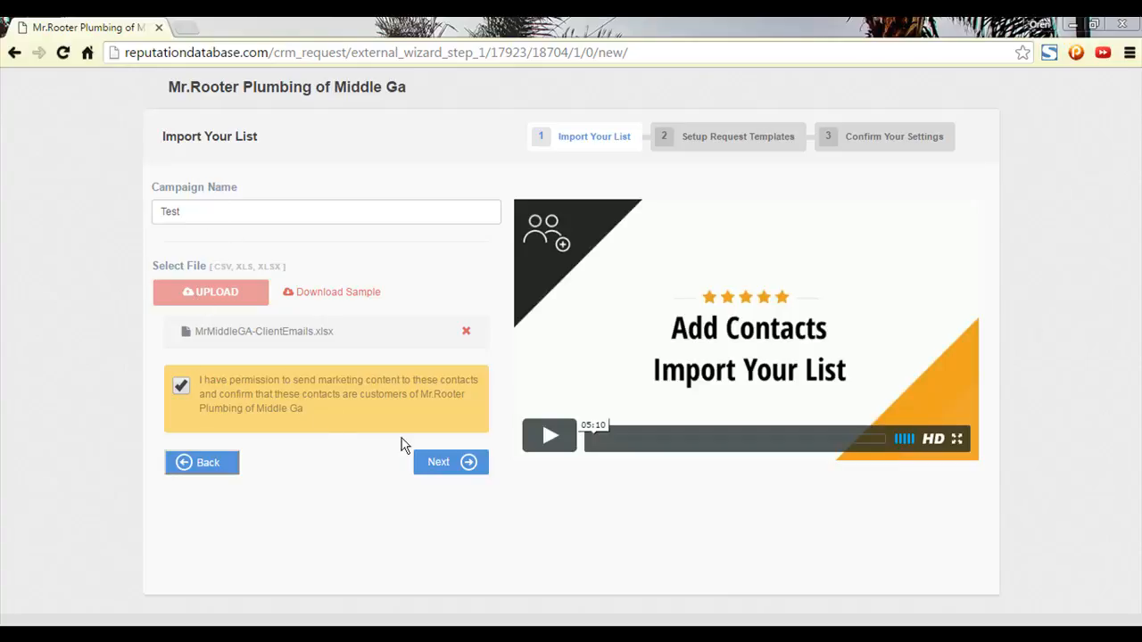
Advance to Setup Request Templates and review the Test sequence's 1st Email subject and message.
{"action": "left_click", "coordinate": [439, 473]}
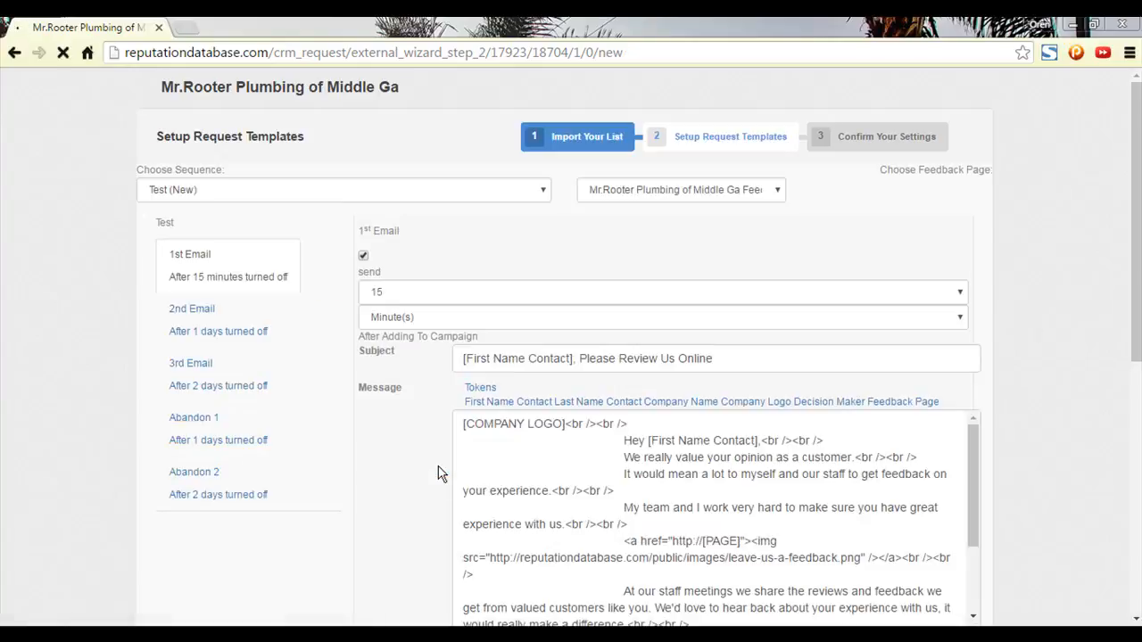
{"action": "scroll", "coordinate": [678, 295], "scroll_direction": "down", "scroll_amount": 3}
{"action": "scroll", "coordinate": [669, 344], "scroll_direction": "up", "scroll_amount": 2}
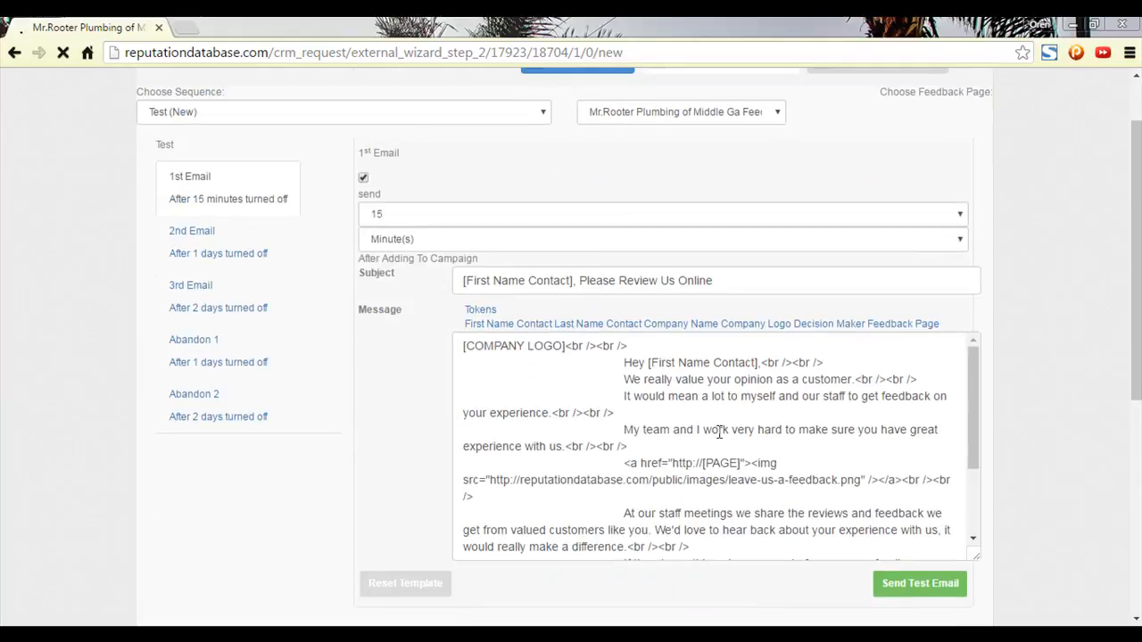
{"action": "scroll", "coordinate": [649, 462], "scroll_direction": "down", "scroll_amount": 1}
{"action": "scroll", "coordinate": [650, 462], "scroll_direction": "up", "scroll_amount": 1}
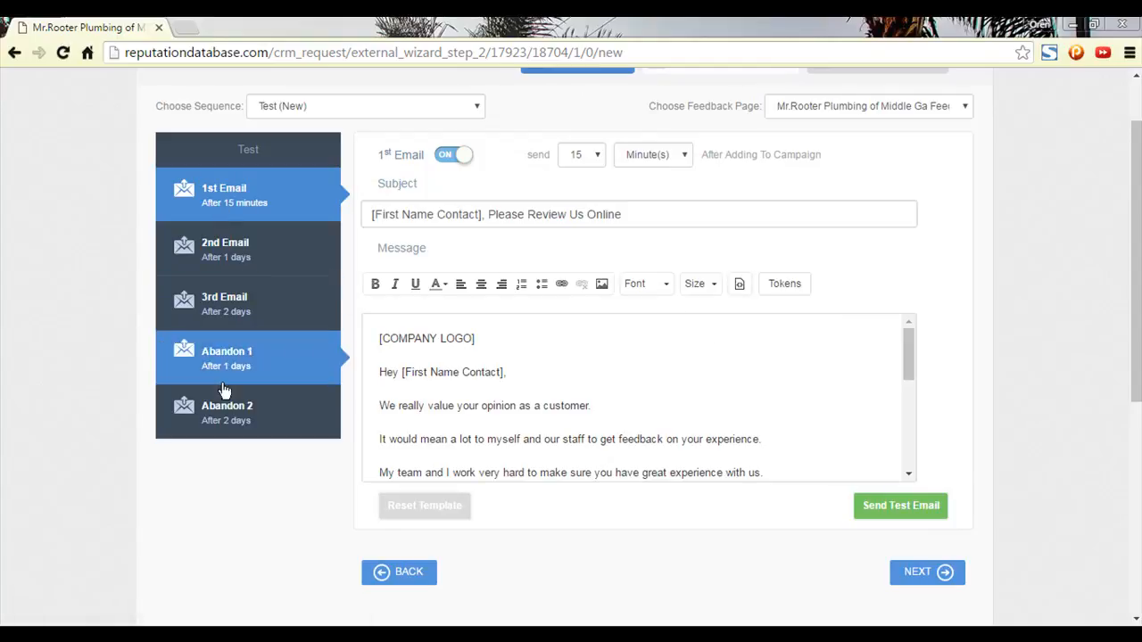
Switch Abandon 2, Abandon 1, 3rd Email and 2nd Email to OFF, then reselect the 1st Email.
{"action": "left_click", "coordinate": [222, 420]}
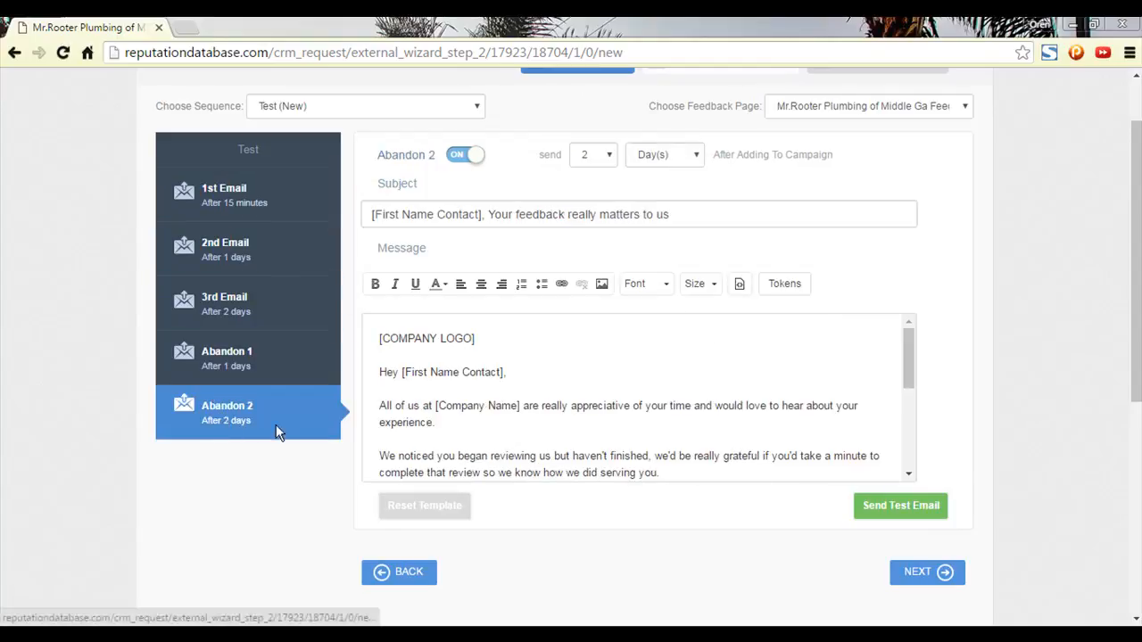
{"action": "left_click", "coordinate": [472, 158]}
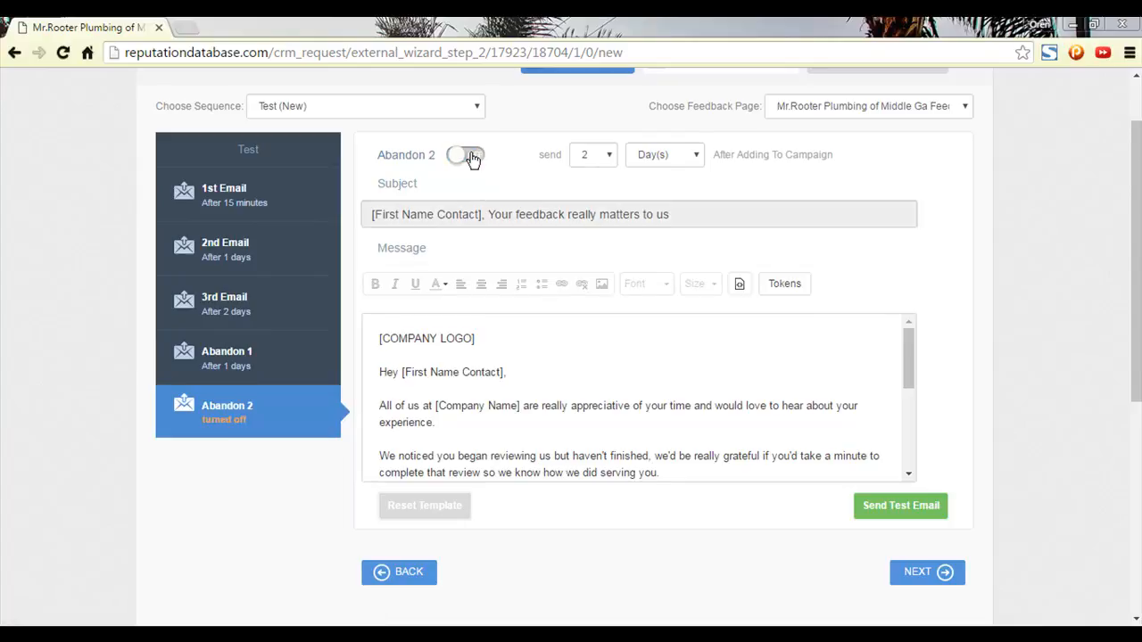
{"action": "left_click", "coordinate": [324, 367]}
{"action": "left_click", "coordinate": [465, 156]}
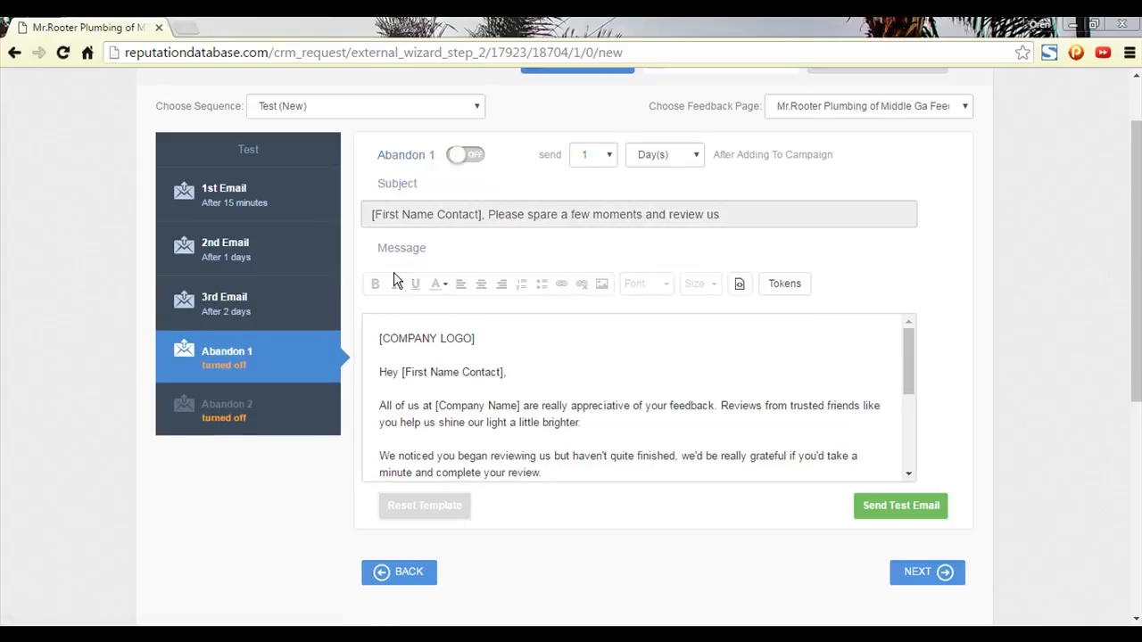
{"action": "left_click", "coordinate": [242, 315]}
{"action": "left_click", "coordinate": [461, 158]}
{"action": "left_click", "coordinate": [242, 248]}
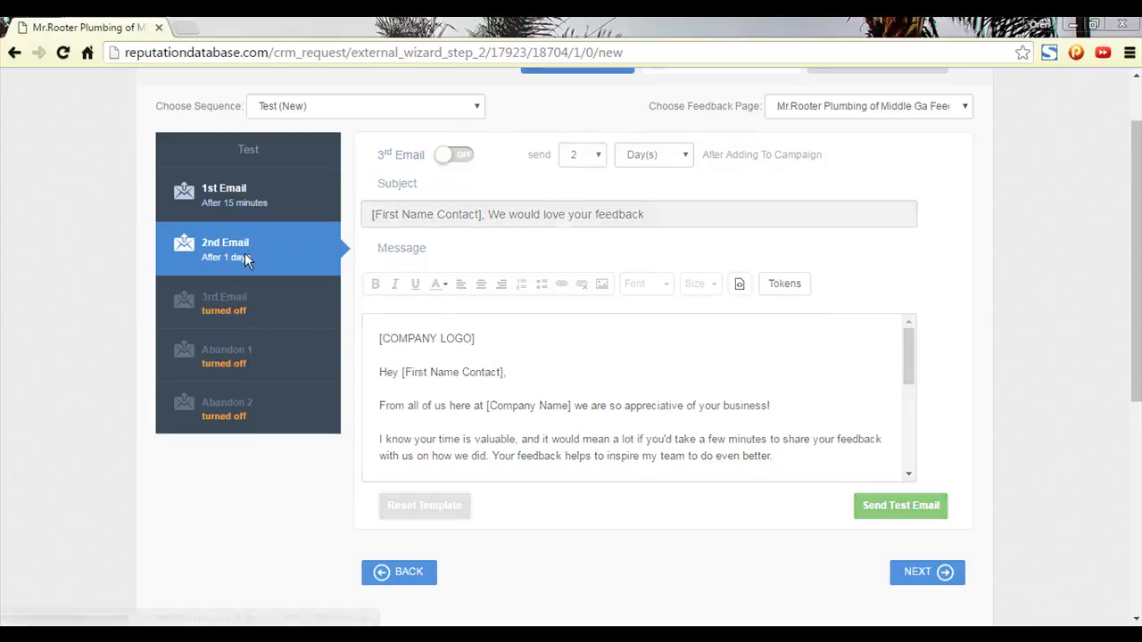
{"action": "left_click", "coordinate": [460, 158]}
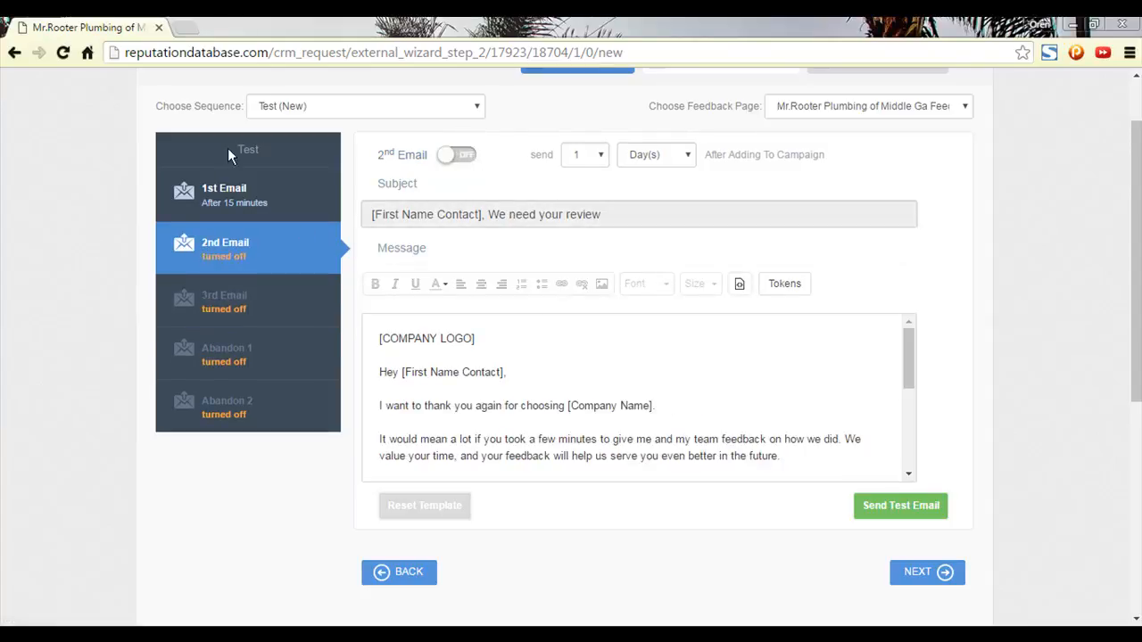
{"action": "left_click", "coordinate": [259, 194]}
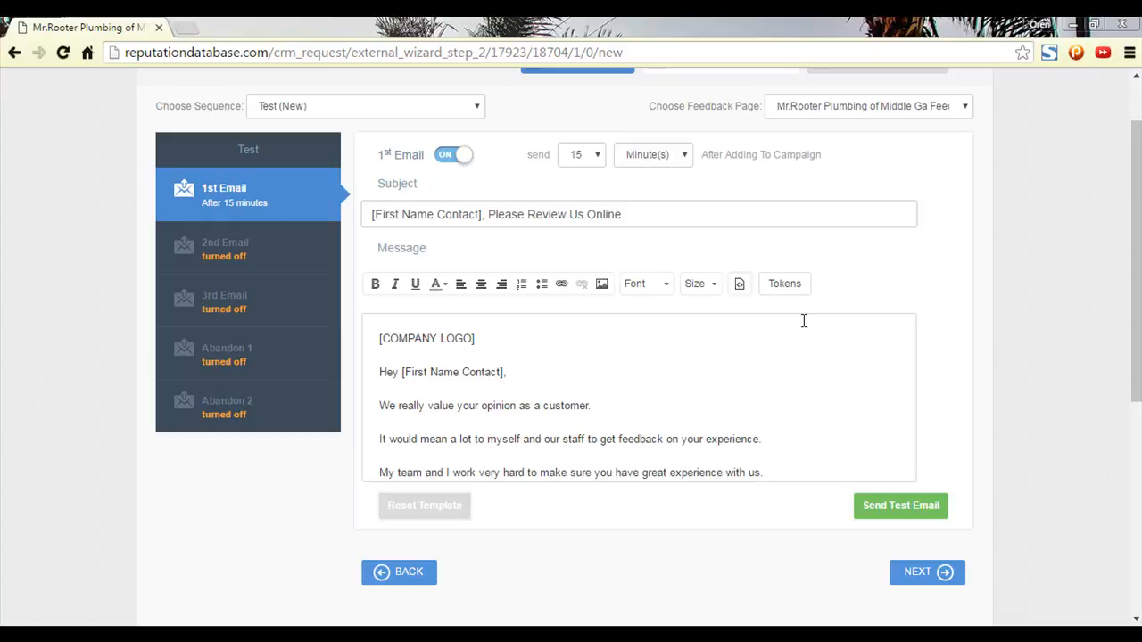
{"action": "scroll", "coordinate": [799, 339], "scroll_direction": "down", "scroll_amount": 3}
{"action": "scroll", "coordinate": [790, 342], "scroll_direction": "up", "scroll_amount": 3}
{"action": "scroll", "coordinate": [946, 321], "scroll_direction": "up", "scroll_amount": 2}
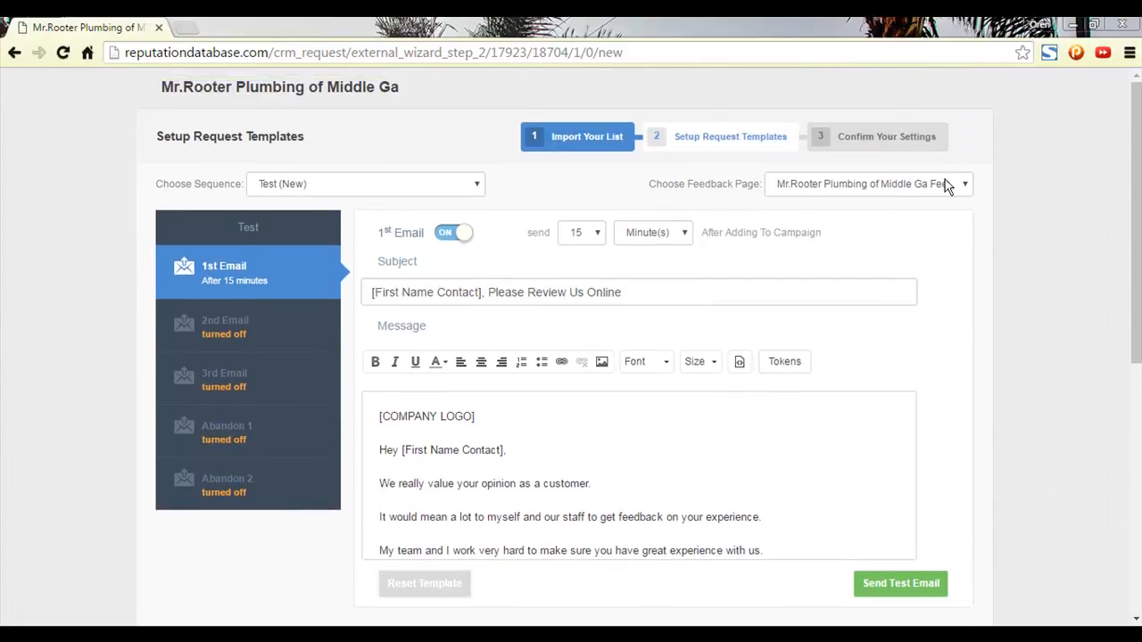
{"action": "scroll", "coordinate": [955, 404], "scroll_direction": "down", "scroll_amount": 1}
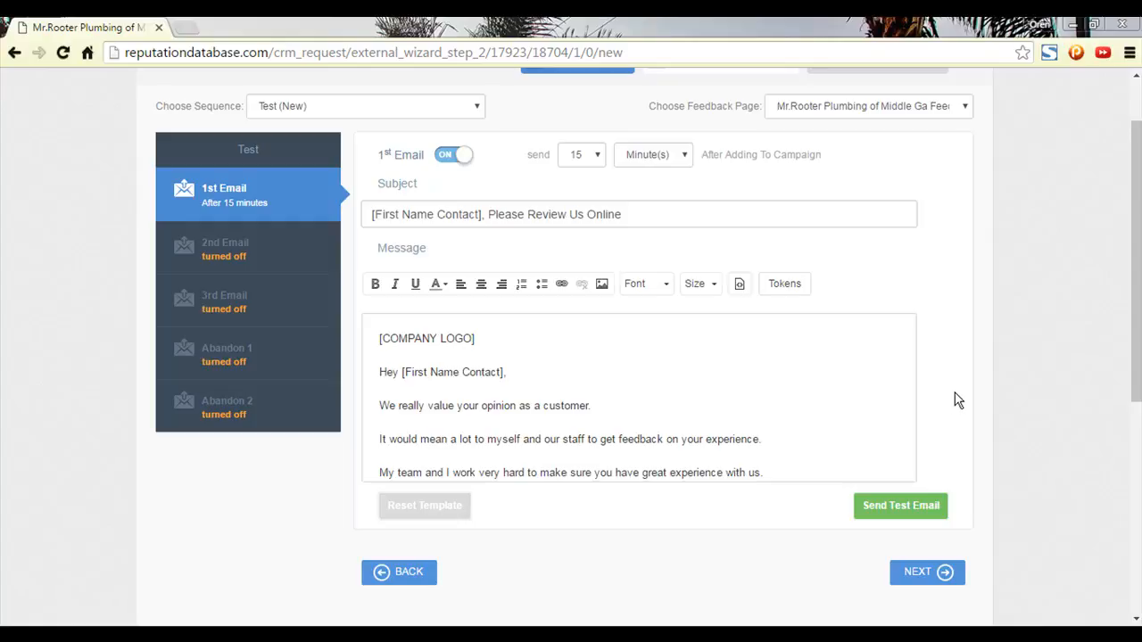
{"action": "scroll", "coordinate": [492, 368], "scroll_direction": "up", "scroll_amount": 1}
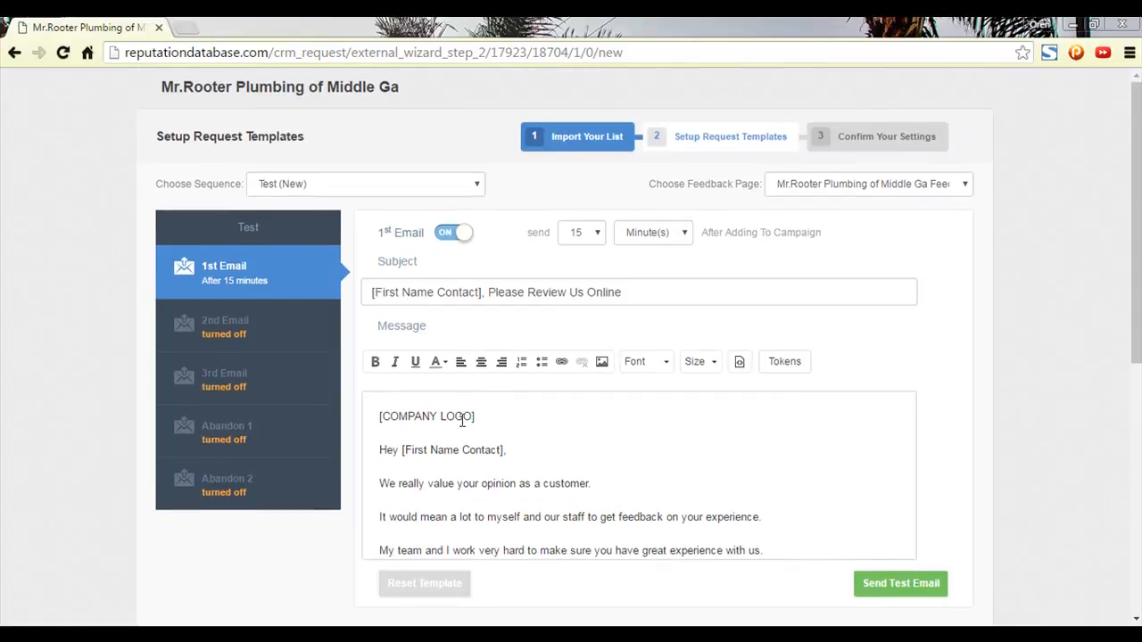
{"action": "triple_click", "coordinate": [453, 416]}
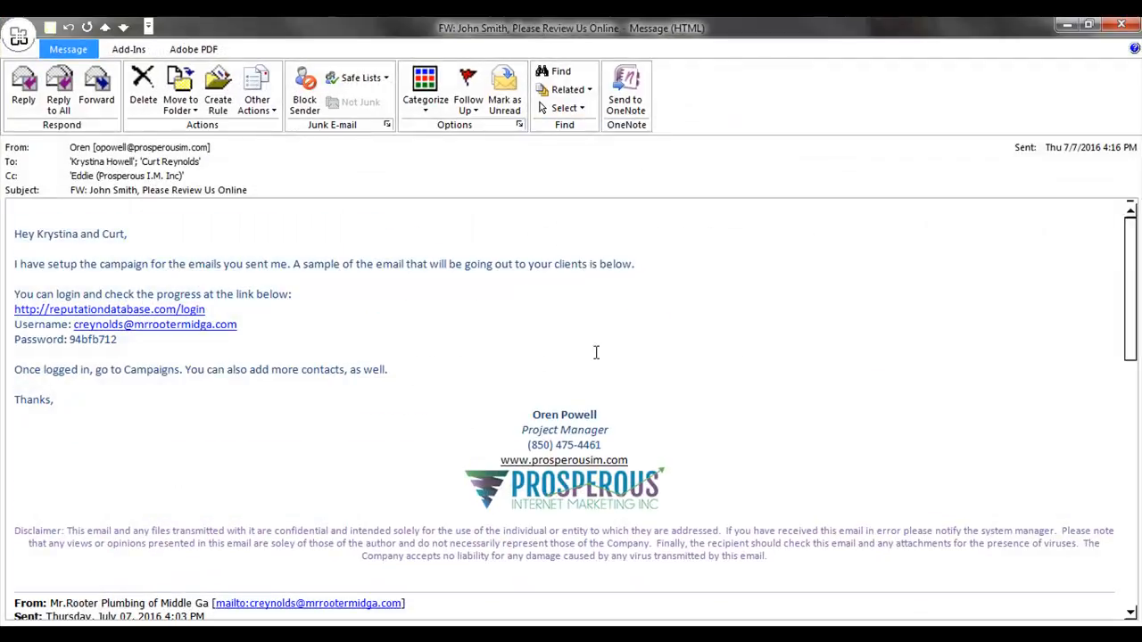
Read through the forwarded 'Please Review Us Online' sample email, then move Outlook aside to reveal the browser.
{"action": "scroll", "coordinate": [596, 353], "scroll_direction": "down", "scroll_amount": 10}
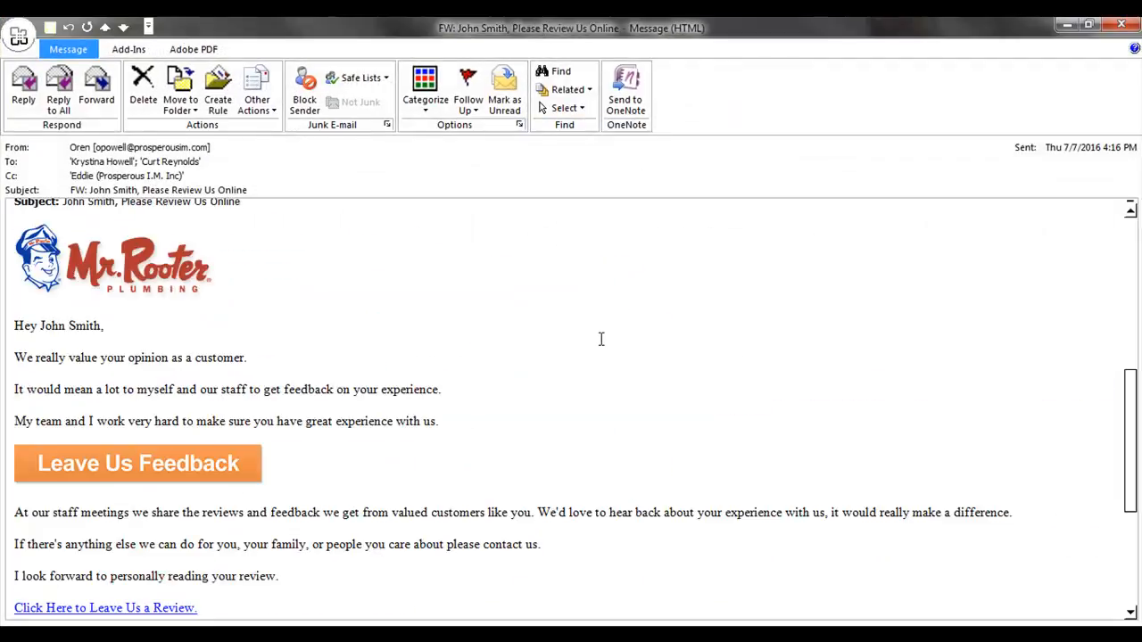
{"action": "scroll", "coordinate": [614, 354], "scroll_direction": "up", "scroll_amount": 2}
{"action": "scroll", "coordinate": [609, 357], "scroll_direction": "down", "scroll_amount": 1}
{"action": "scroll", "coordinate": [606, 357], "scroll_direction": "up", "scroll_amount": 1}
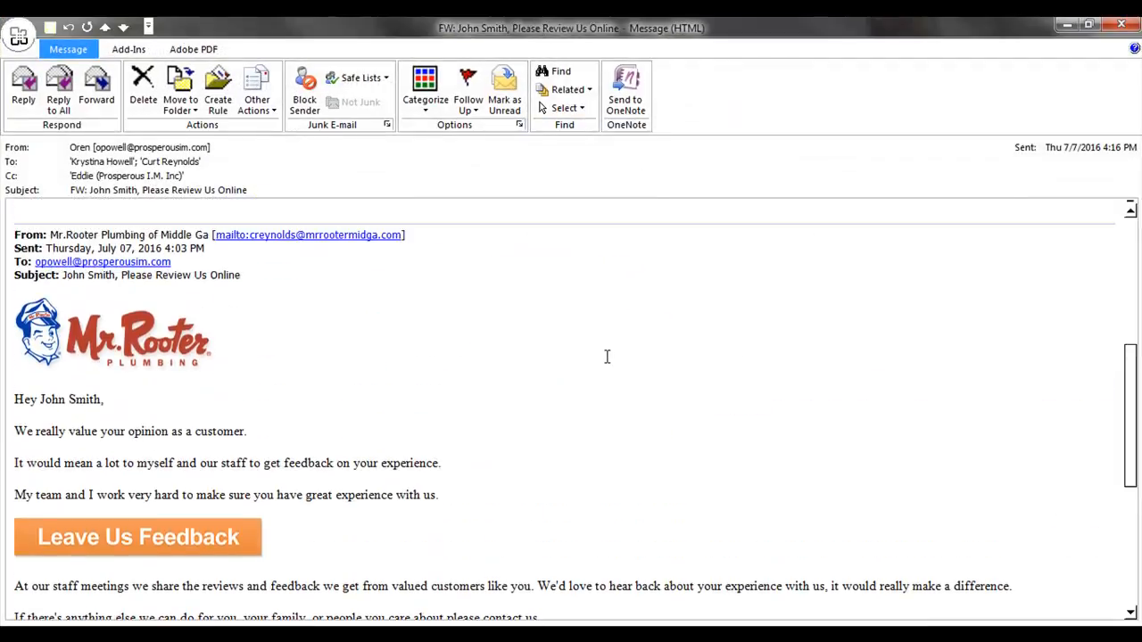
{"action": "scroll", "coordinate": [606, 357], "scroll_direction": "down", "scroll_amount": 1}
{"action": "scroll", "coordinate": [609, 355], "scroll_direction": "up", "scroll_amount": 1}
{"action": "scroll", "coordinate": [610, 355], "scroll_direction": "down", "scroll_amount": 1}
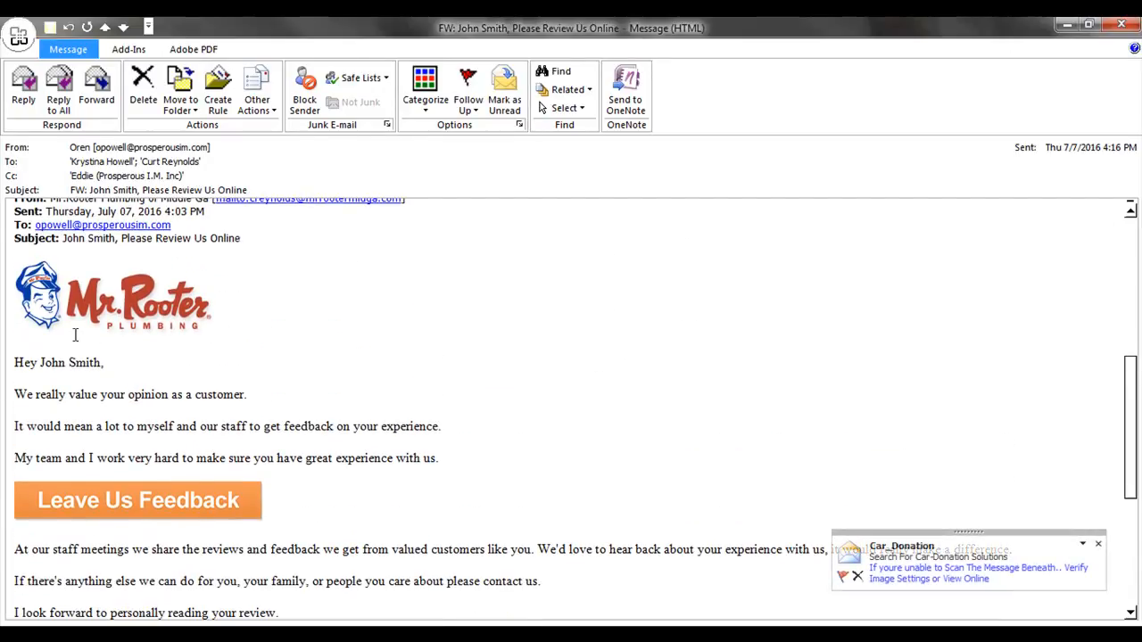
{"action": "scroll", "coordinate": [107, 312], "scroll_direction": "down", "scroll_amount": 2}
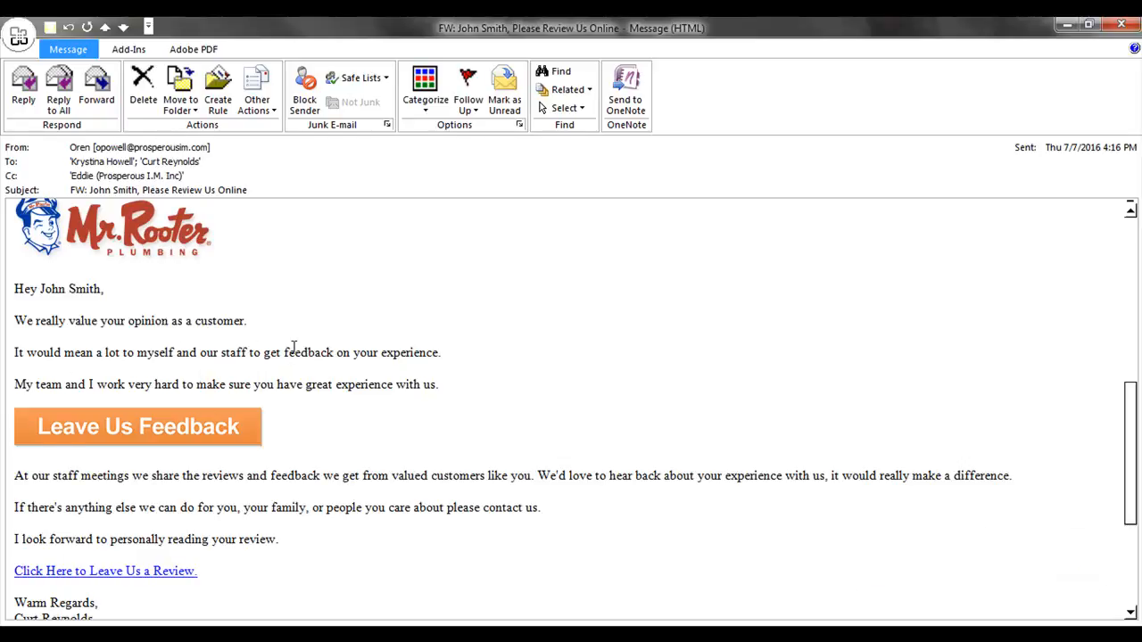
{"action": "scroll", "coordinate": [298, 348], "scroll_direction": "down", "scroll_amount": 3}
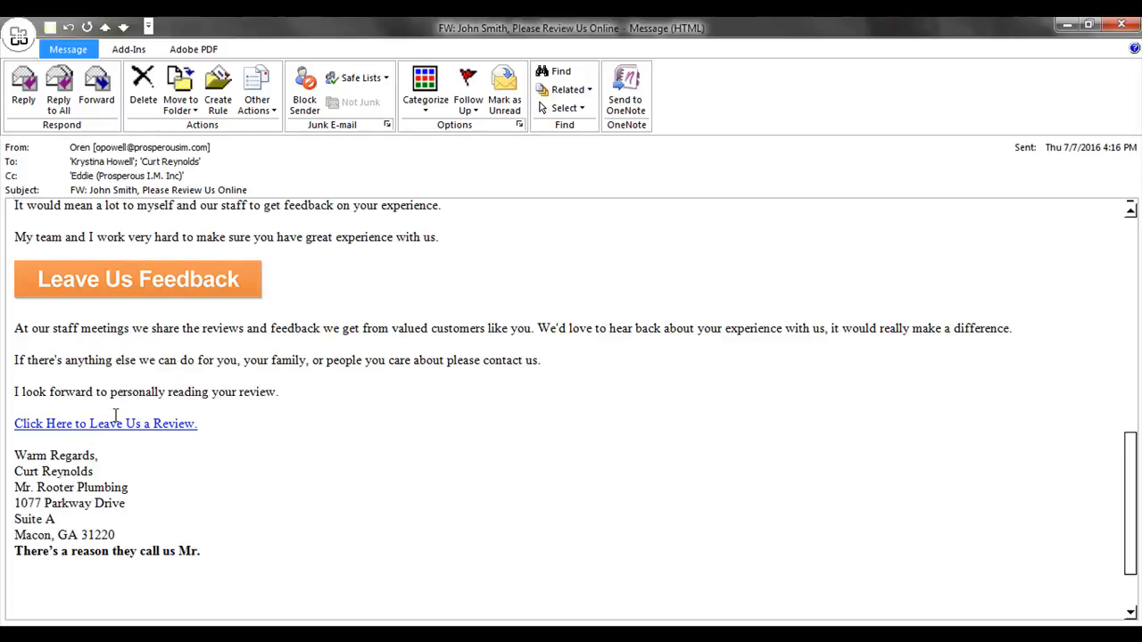
{"action": "scroll", "coordinate": [180, 393], "scroll_direction": "up", "scroll_amount": 7}
{"action": "scroll", "coordinate": [170, 395], "scroll_direction": "down", "scroll_amount": 9}
{"action": "scroll", "coordinate": [158, 397], "scroll_direction": "up", "scroll_amount": 6}
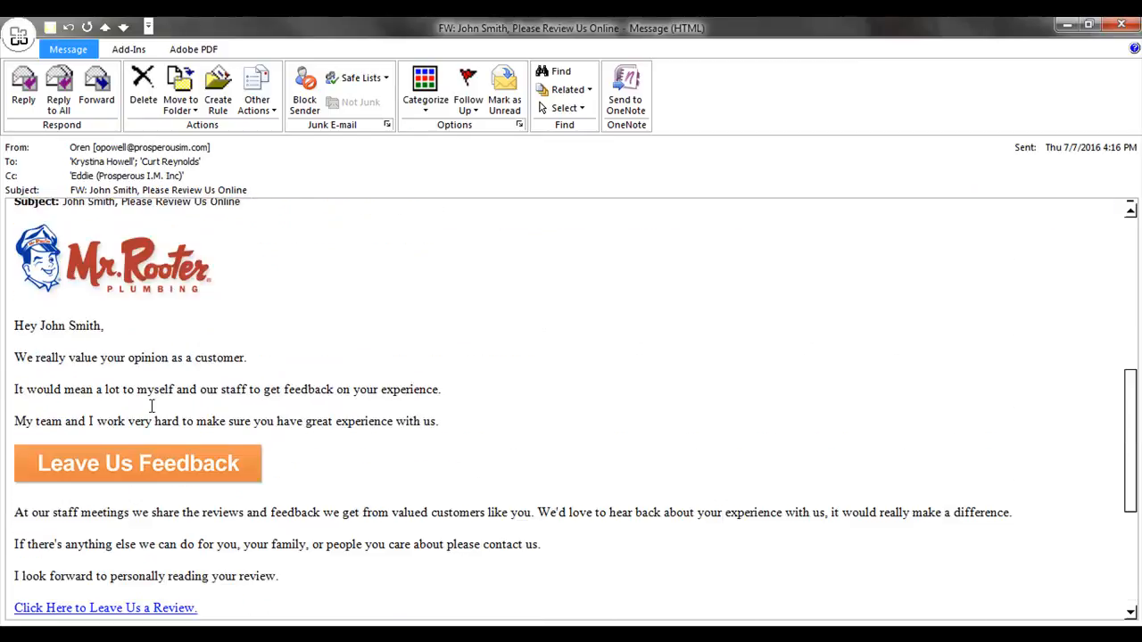
{"action": "scroll", "coordinate": [161, 263], "scroll_direction": "down", "scroll_amount": 2}
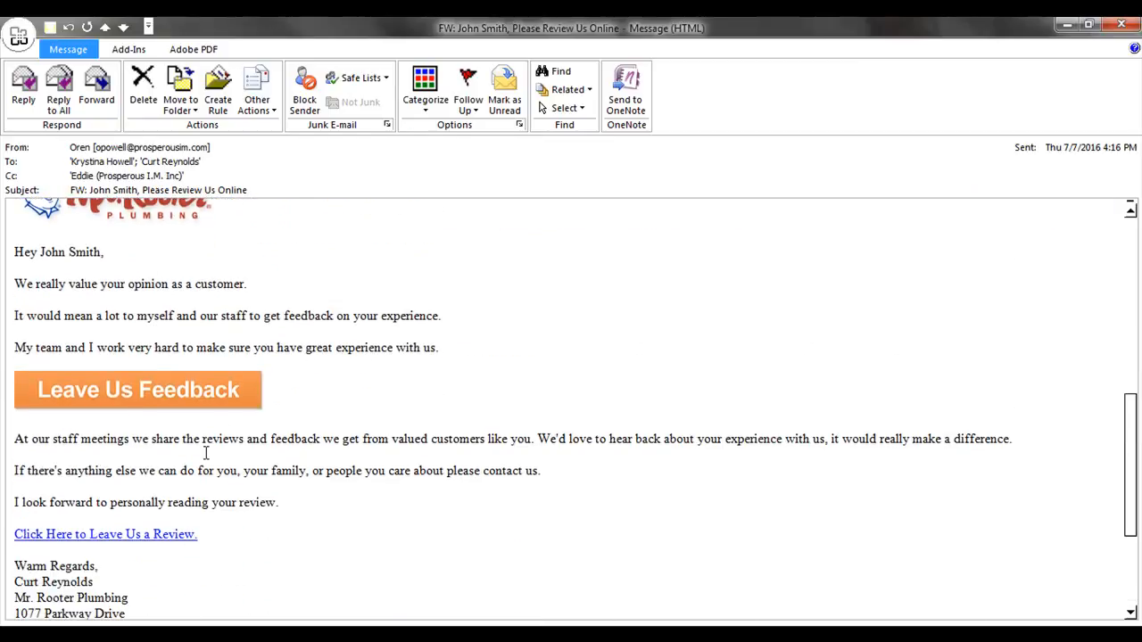
{"action": "scroll", "coordinate": [203, 459], "scroll_direction": "up", "scroll_amount": 1}
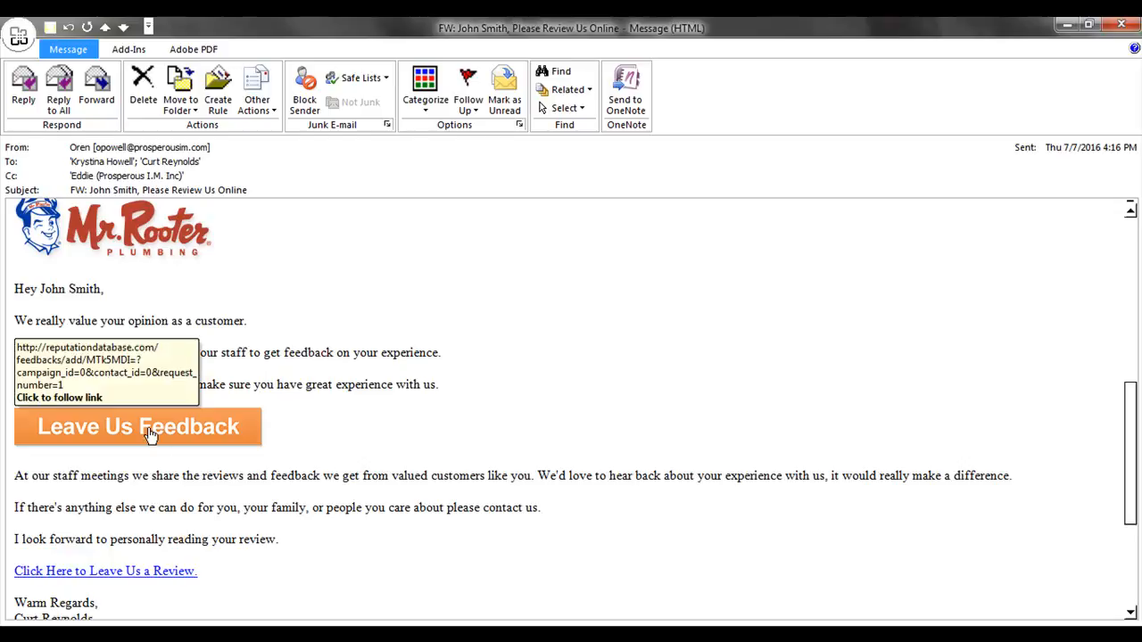
{"action": "scroll", "coordinate": [317, 363], "scroll_direction": "down", "scroll_amount": 3}
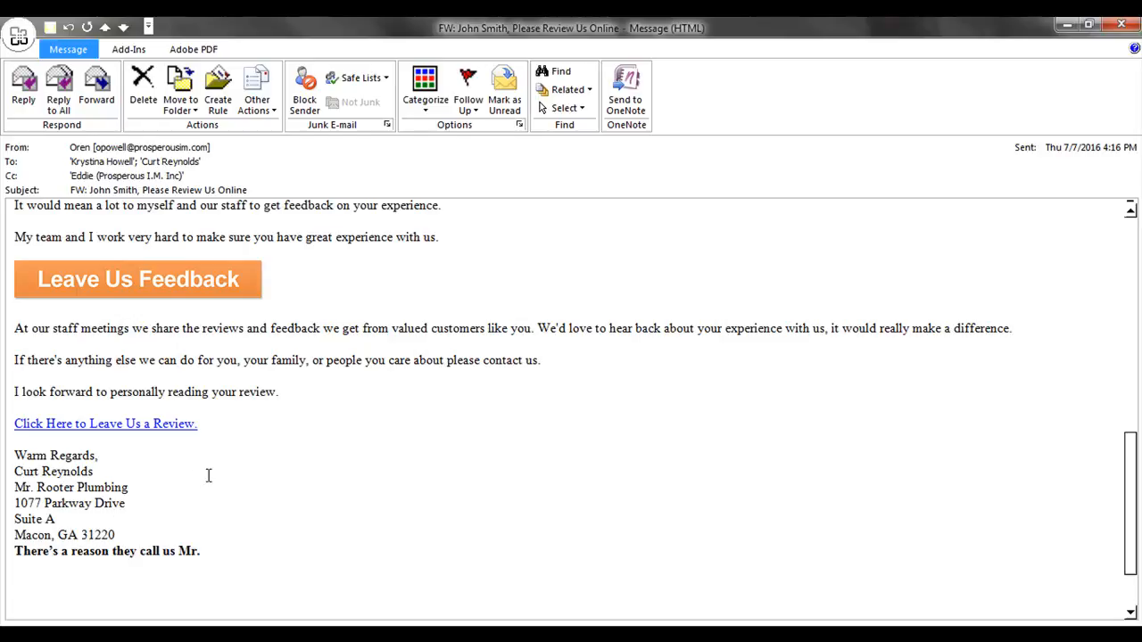
{"action": "left_click_drag", "start_coordinate": [1044, 22], "coordinate": [0, 356]}
Review the 1st Email template, dismissing the [COMPANY LOGO] image properties box without adding an image.
{"action": "scroll", "coordinate": [705, 464], "scroll_direction": "down", "scroll_amount": 3}
{"action": "scroll", "coordinate": [709, 472], "scroll_direction": "down", "scroll_amount": 1}
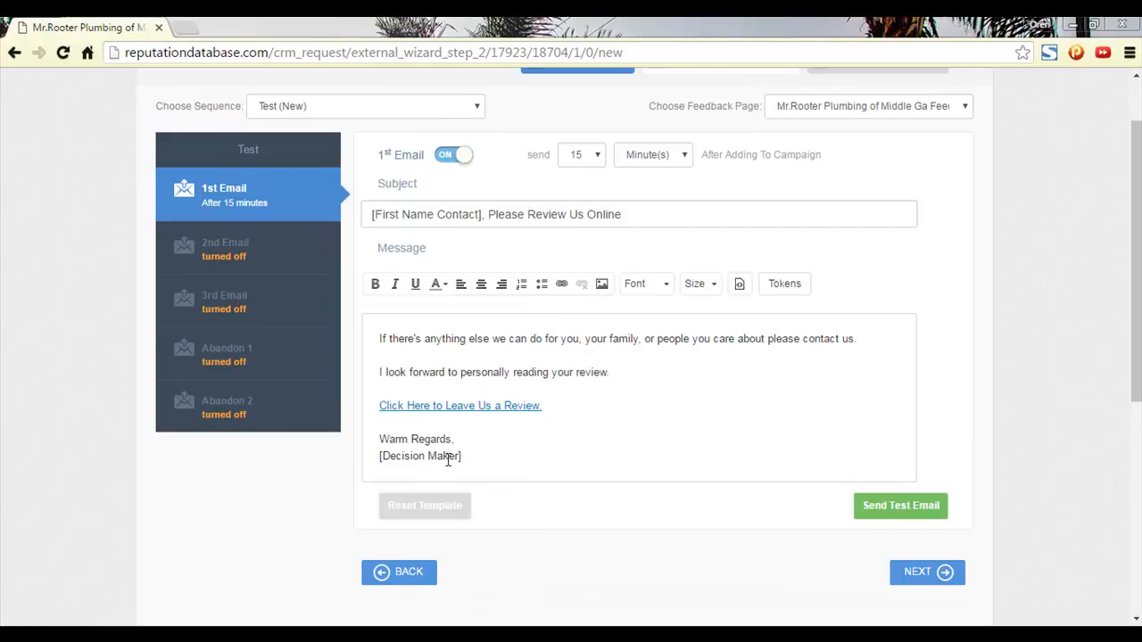
{"action": "scroll", "coordinate": [530, 440], "scroll_direction": "up", "scroll_amount": 1}
{"action": "scroll", "coordinate": [530, 439], "scroll_direction": "up", "scroll_amount": 5}
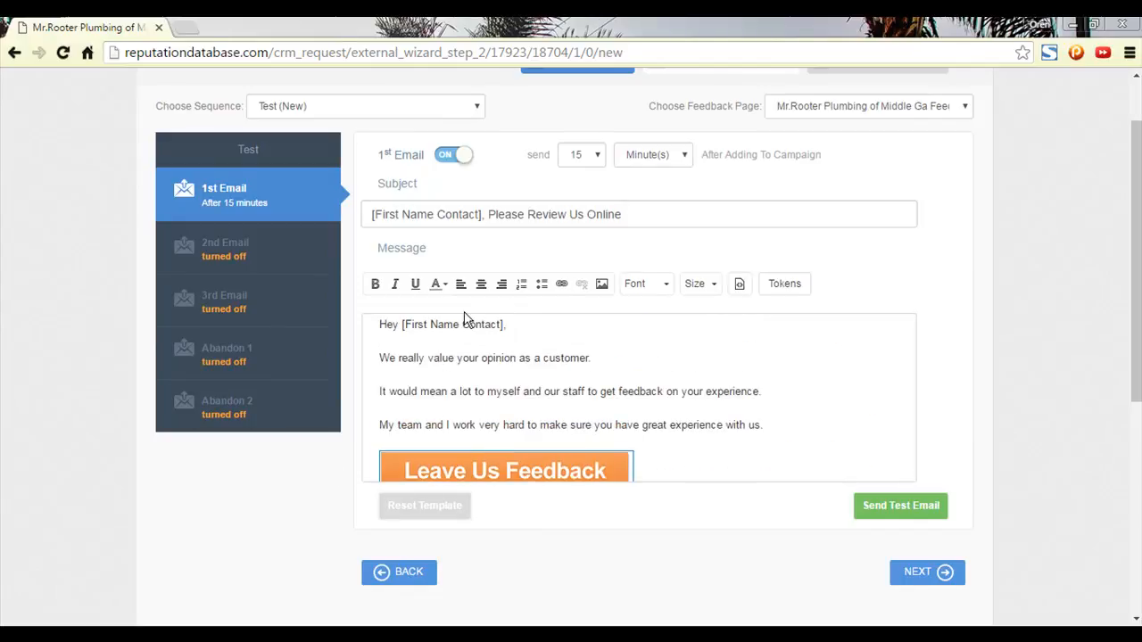
{"action": "scroll", "coordinate": [464, 357], "scroll_direction": "up", "scroll_amount": 3}
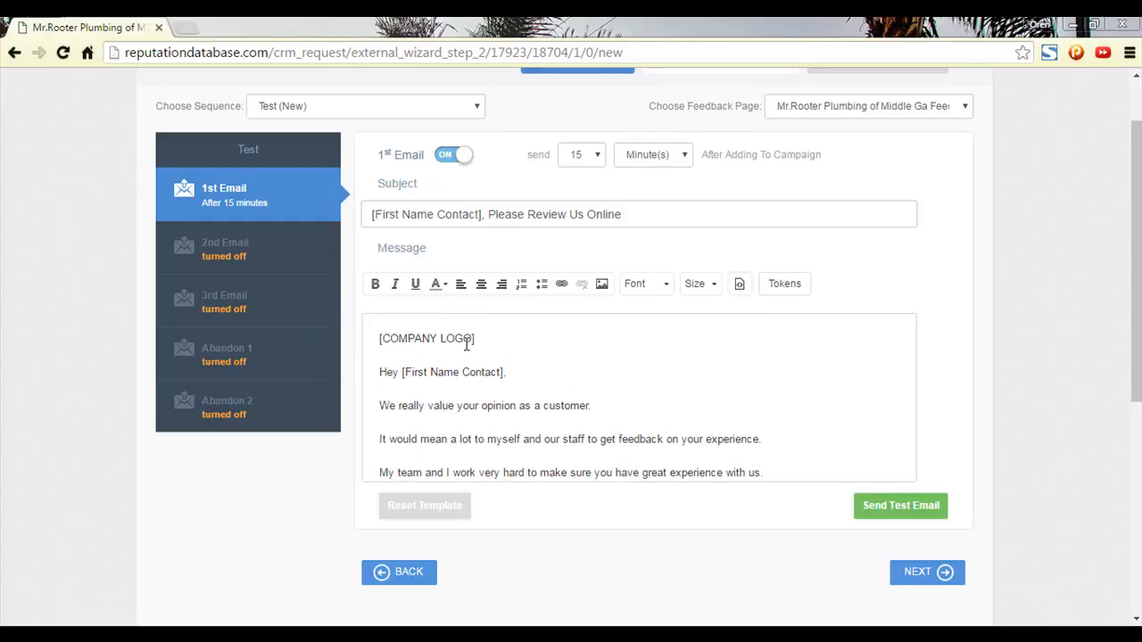
{"action": "left_click", "coordinate": [602, 287]}
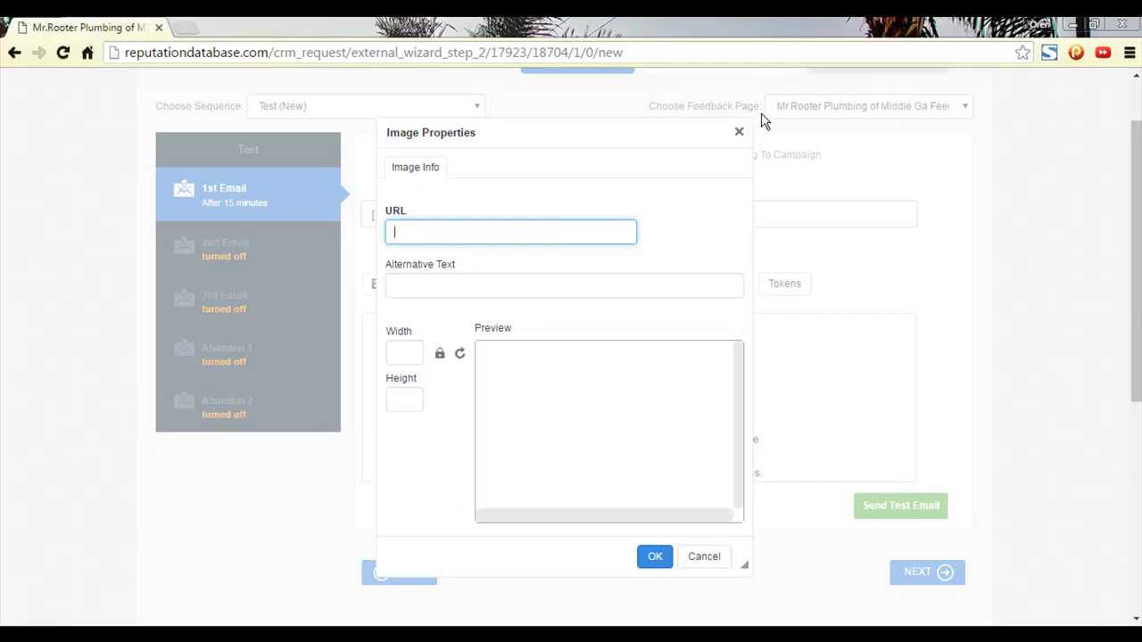
{"action": "left_click", "coordinate": [739, 132]}
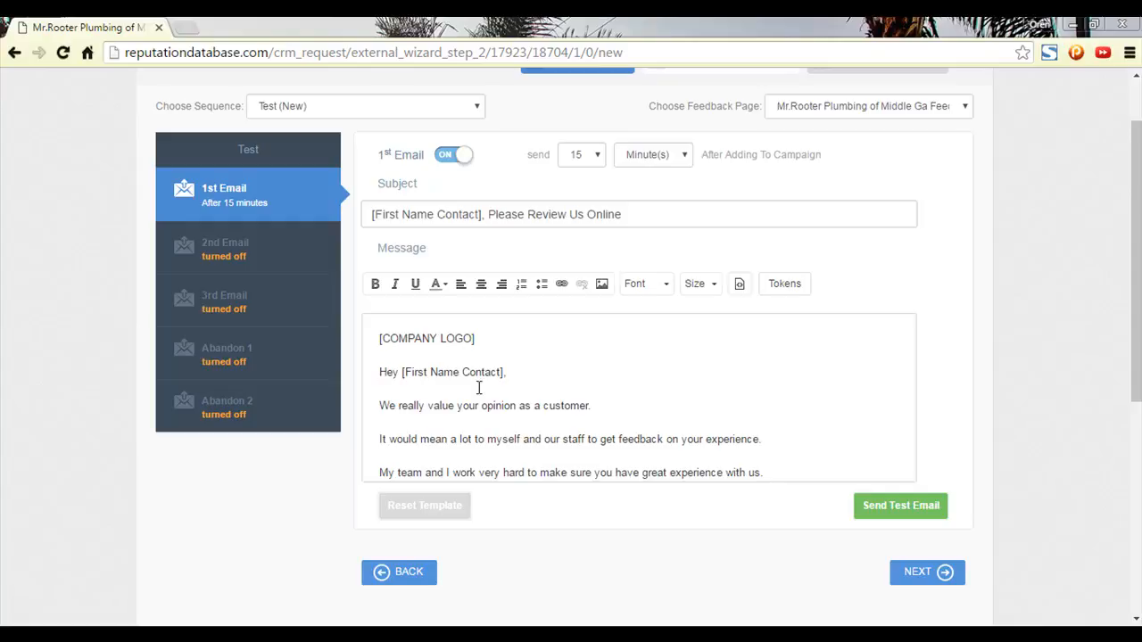
{"action": "scroll", "coordinate": [491, 387], "scroll_direction": "down", "scroll_amount": 1}
{"action": "scroll", "coordinate": [723, 353], "scroll_direction": "down", "scroll_amount": 3}
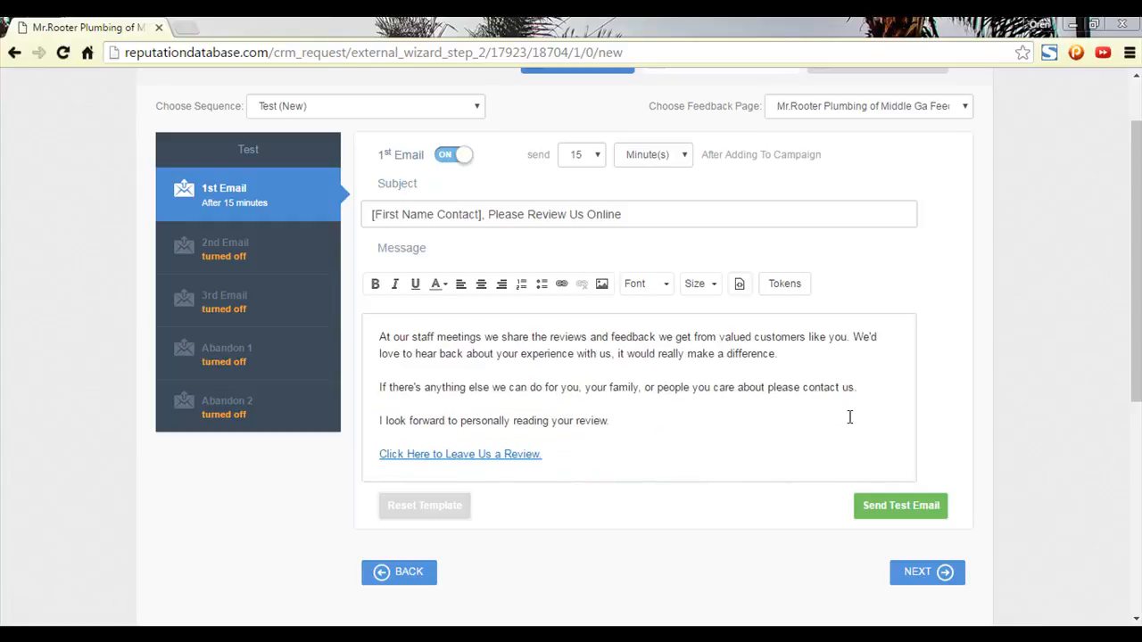
{"action": "scroll", "coordinate": [816, 421], "scroll_direction": "up", "scroll_amount": 4}
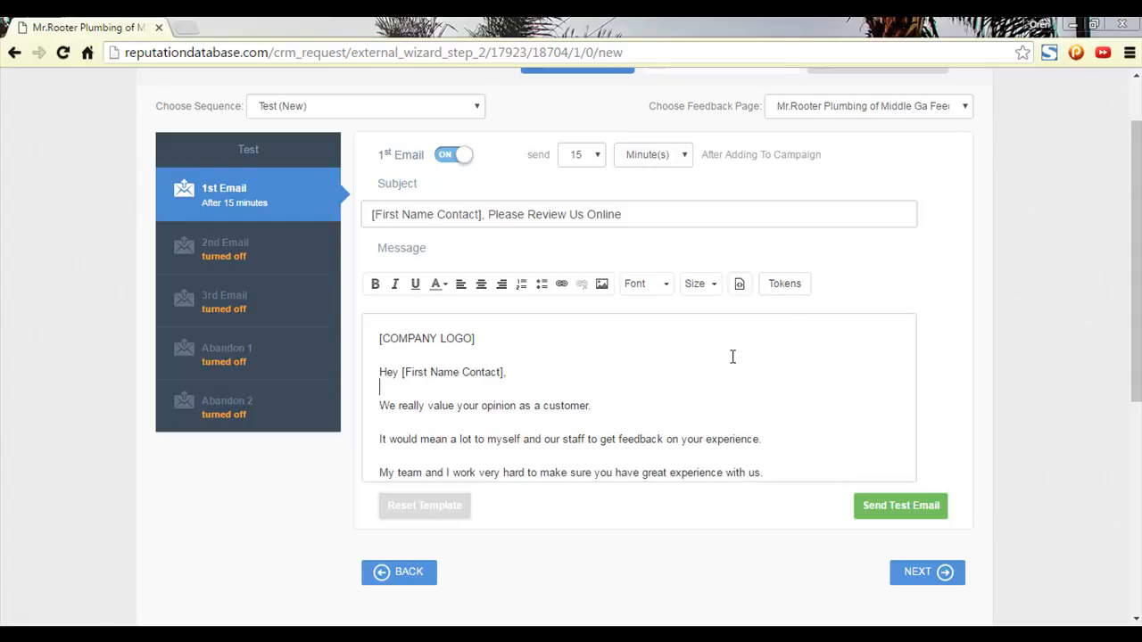
{"action": "triple_click", "coordinate": [477, 339]}
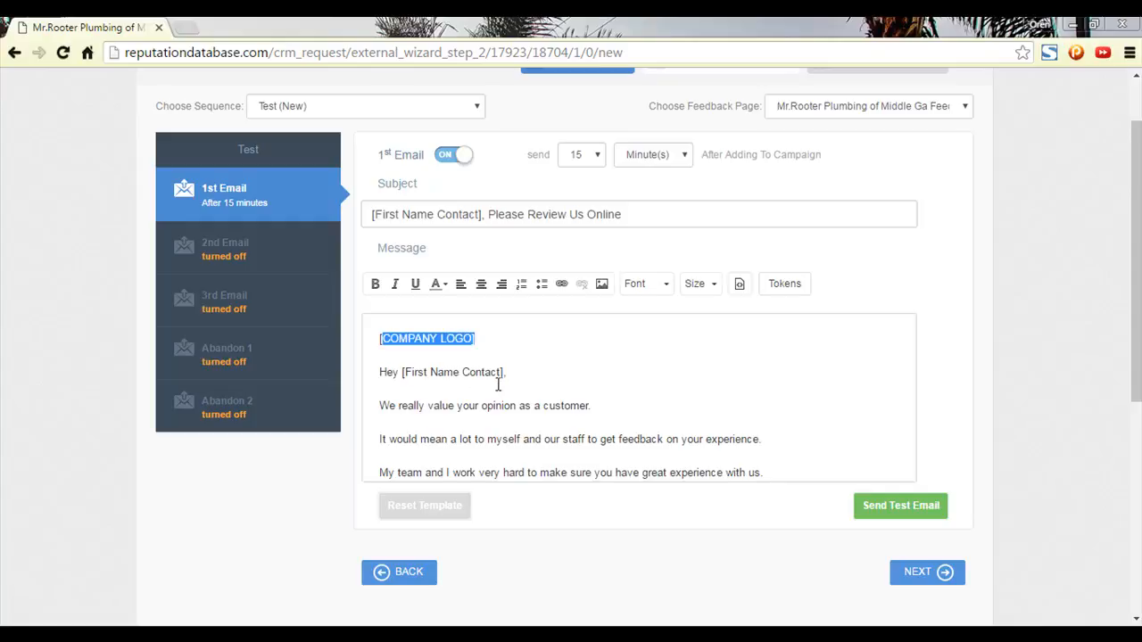
{"action": "scroll", "coordinate": [625, 357], "scroll_direction": "down", "scroll_amount": 2}
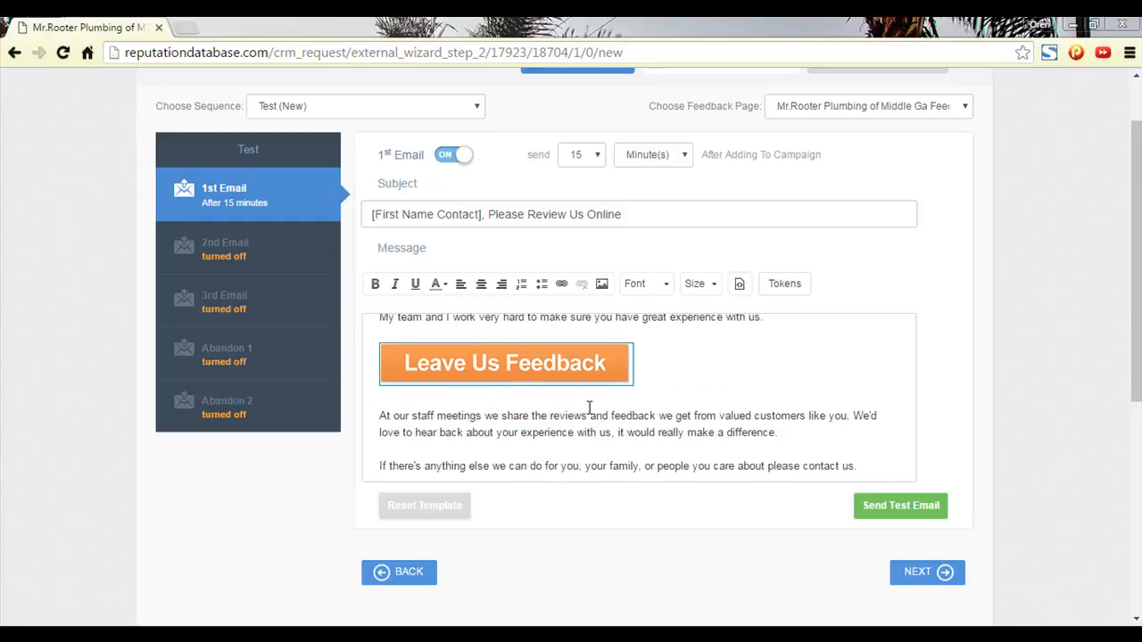
{"action": "scroll", "coordinate": [590, 404], "scroll_direction": "down", "scroll_amount": 2}
{"action": "scroll", "coordinate": [507, 457], "scroll_direction": "up", "scroll_amount": 5}
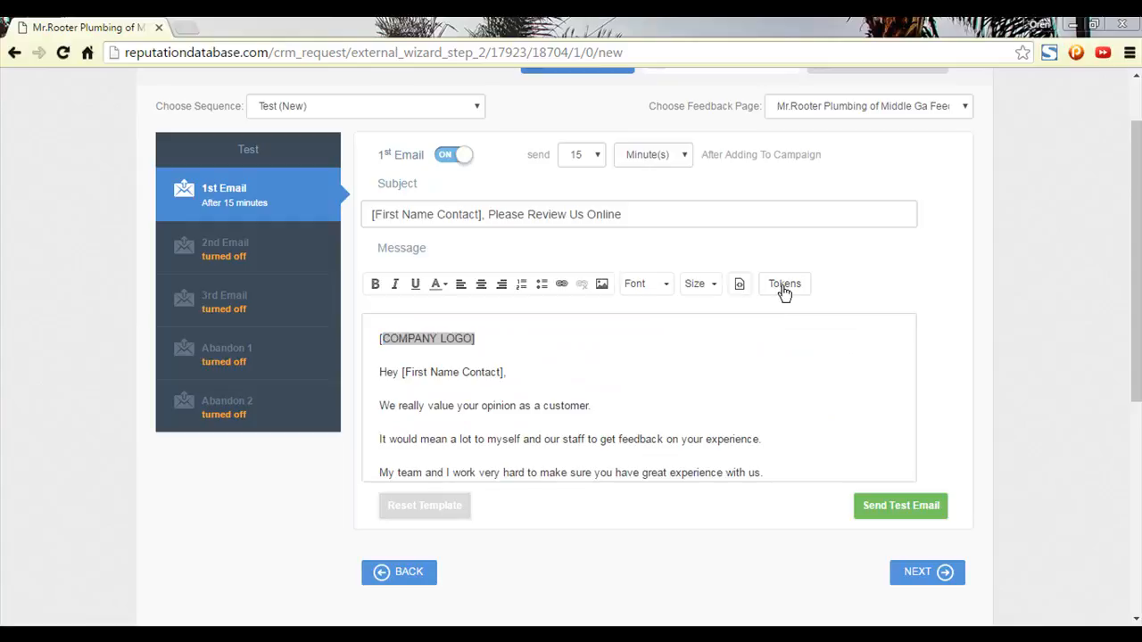
{"action": "left_click", "coordinate": [784, 287]}
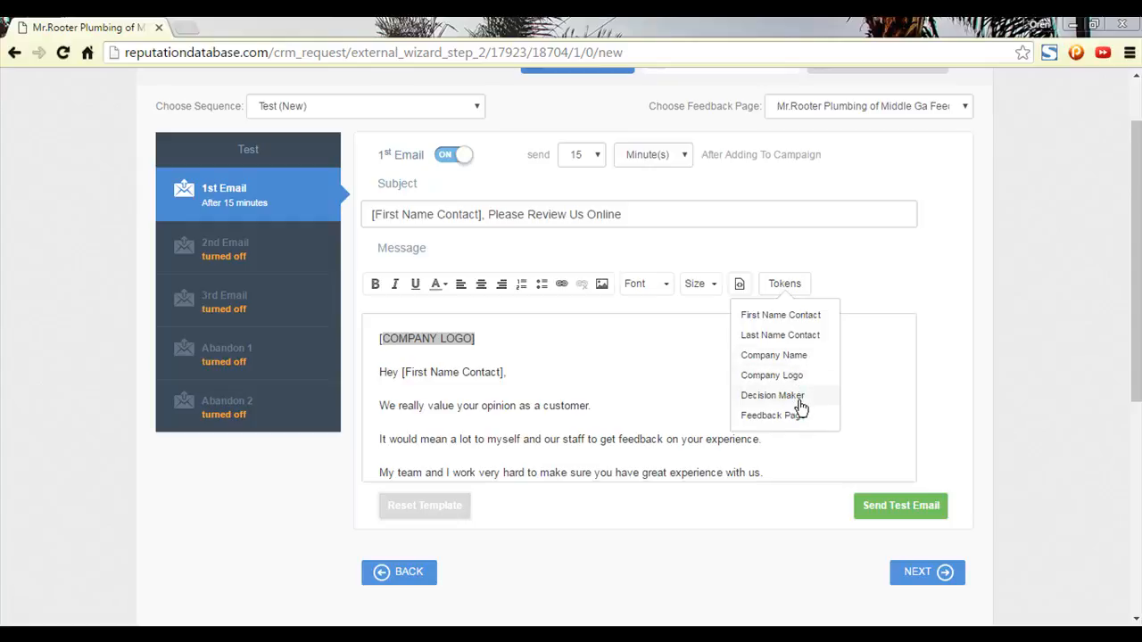
{"action": "scroll", "coordinate": [929, 371], "scroll_direction": "up", "scroll_amount": 1}
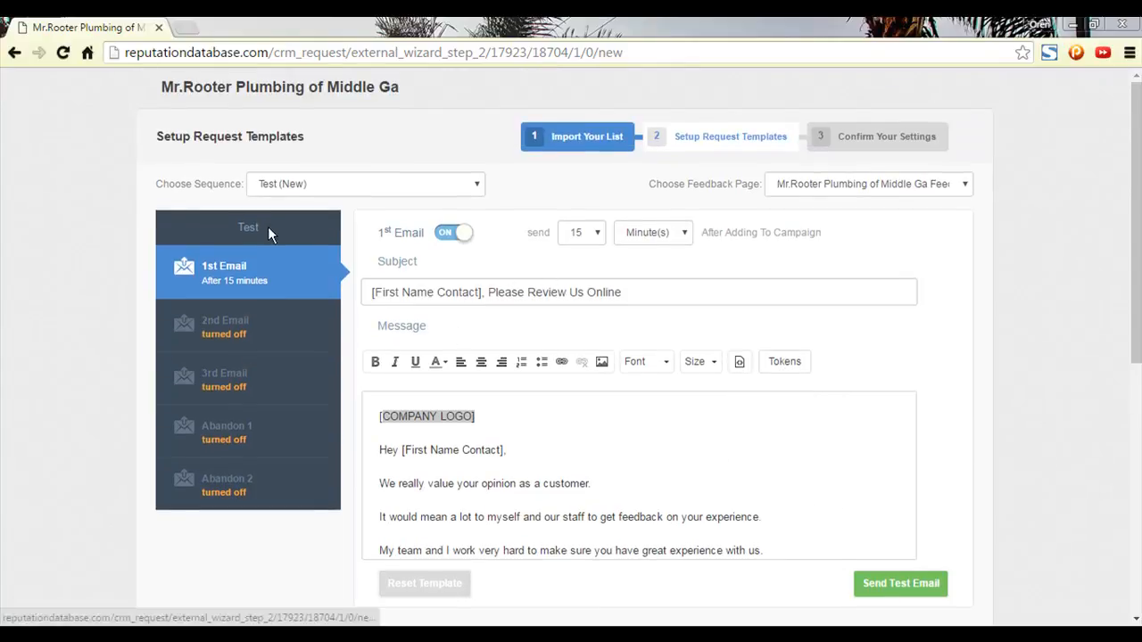
{"action": "scroll", "coordinate": [787, 316], "scroll_direction": "down", "scroll_amount": 3}
{"action": "left_click", "coordinate": [920, 360]}
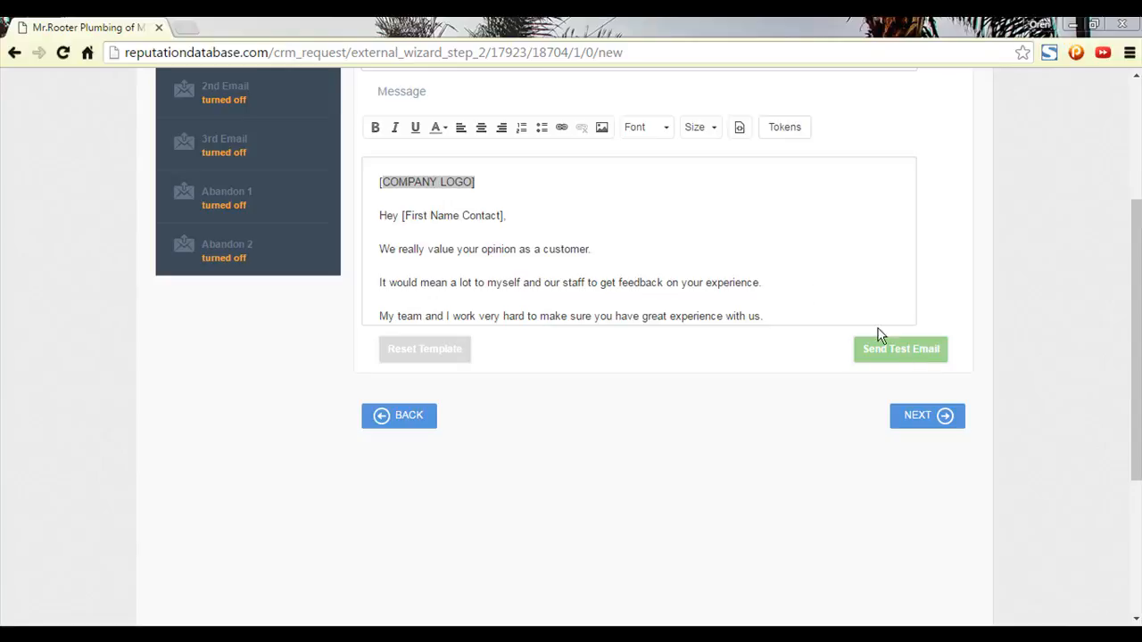
{"action": "scroll", "coordinate": [730, 271], "scroll_direction": "down", "scroll_amount": 4}
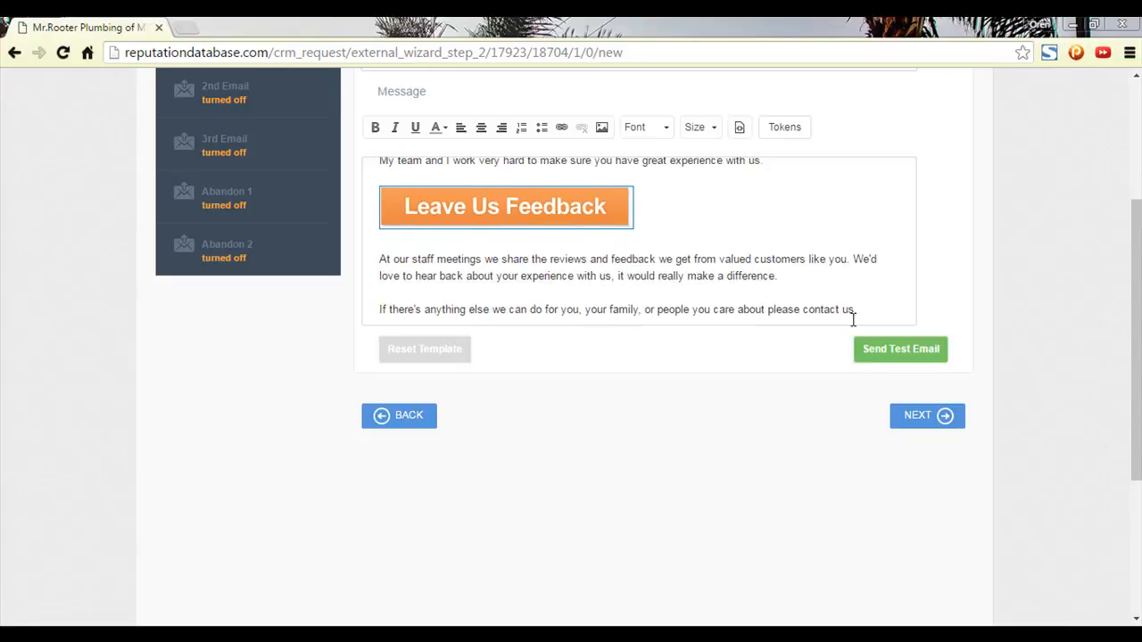
{"action": "left_click", "coordinate": [884, 355]}
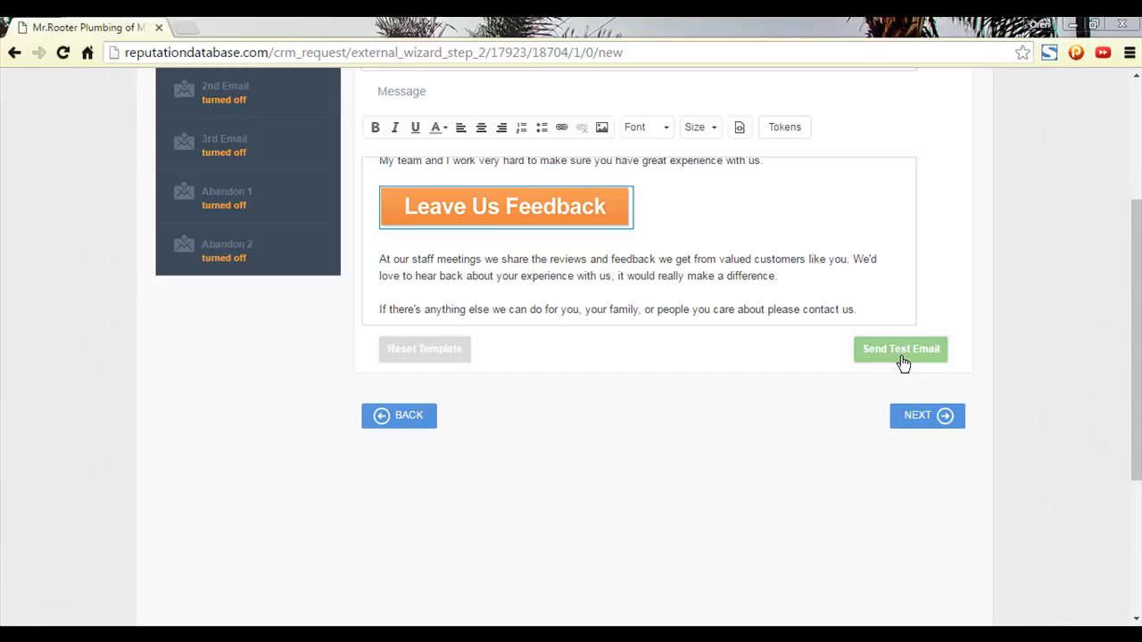
{"action": "scroll", "coordinate": [688, 426], "scroll_direction": "up", "scroll_amount": 4}
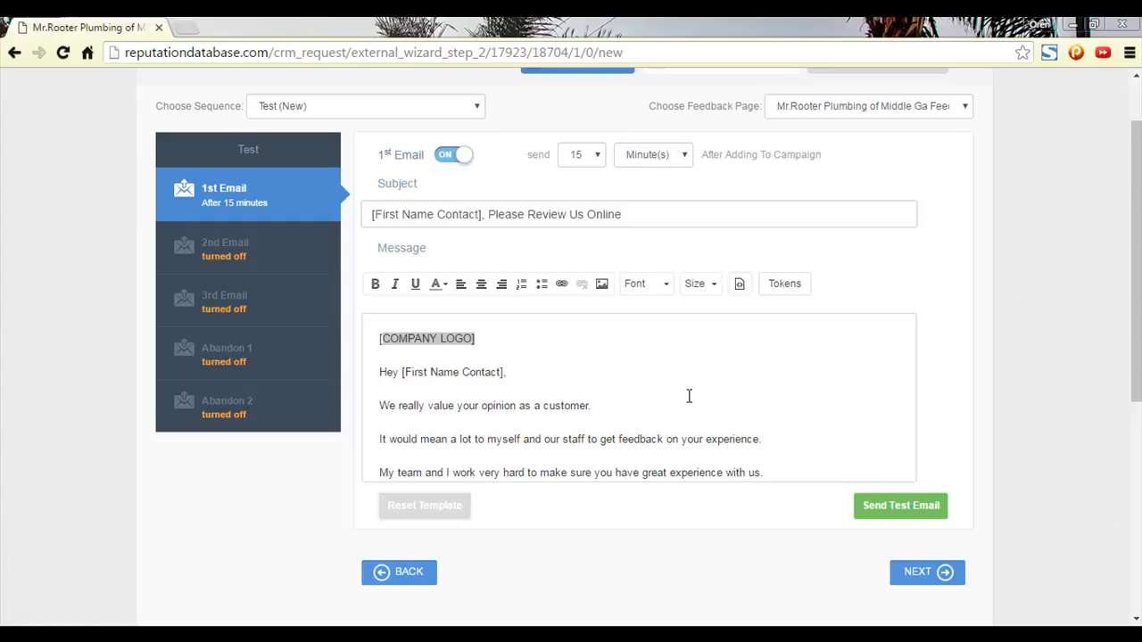
In Outlook, view a recipient's e-mail address details, then close the sample message without saving changes.
{"action": "key", "text": "alt+Tab"}
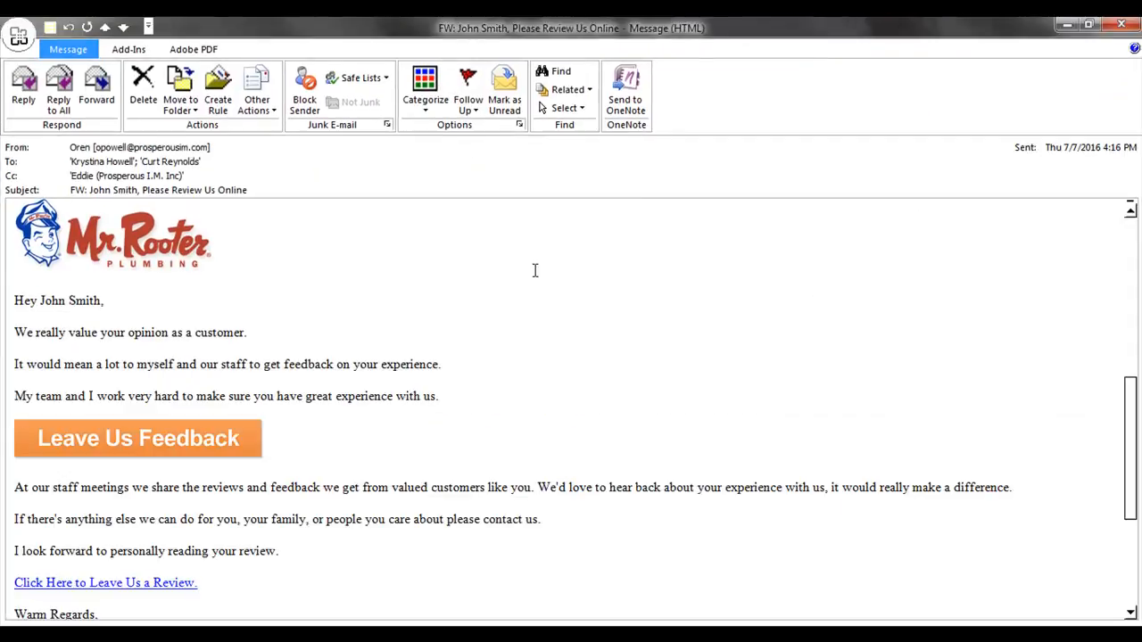
{"action": "scroll", "coordinate": [459, 379], "scroll_direction": "down", "scroll_amount": 3}
{"action": "scroll", "coordinate": [151, 503], "scroll_direction": "up", "scroll_amount": 3}
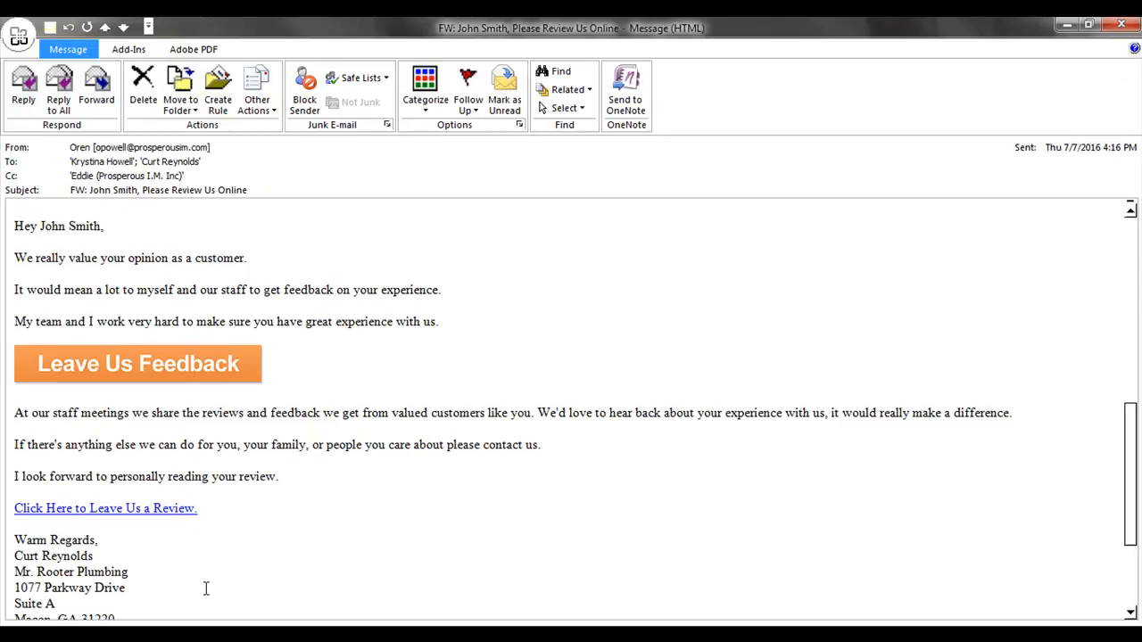
{"action": "double_click", "coordinate": [166, 160]}
{"action": "double_click", "coordinate": [644, 297]}
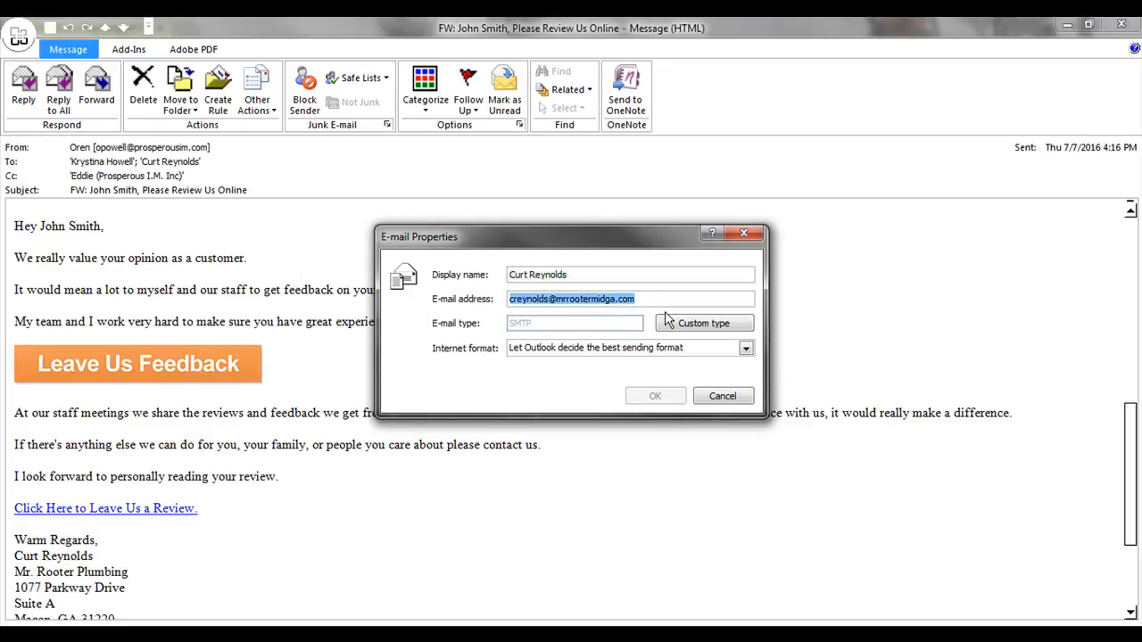
{"action": "left_click", "coordinate": [753, 234]}
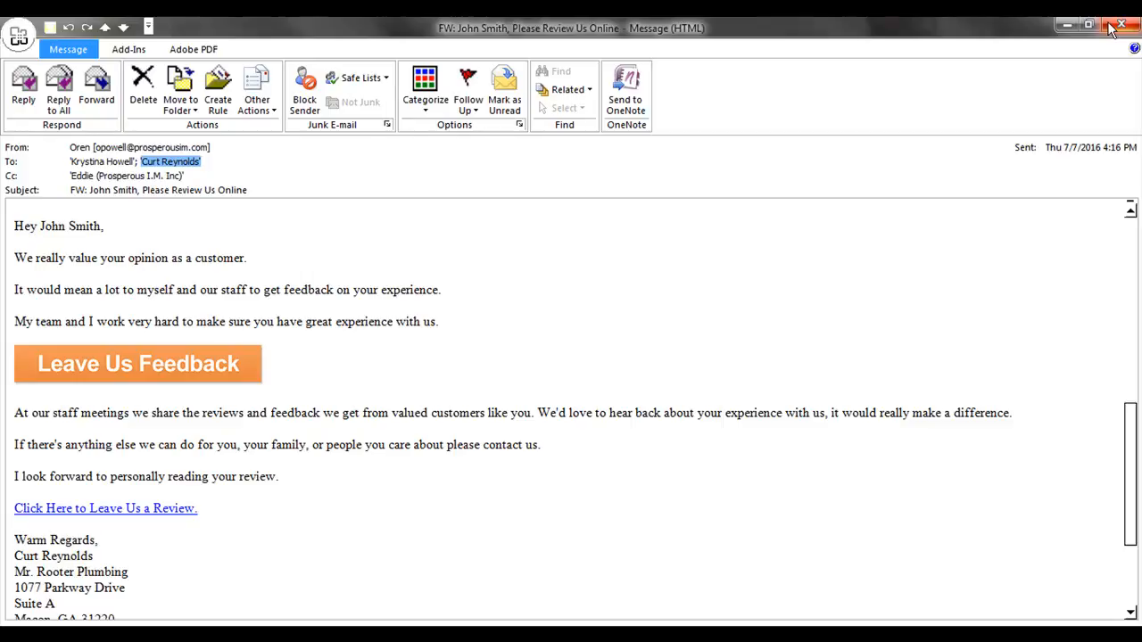
{"action": "left_click", "coordinate": [1111, 28]}
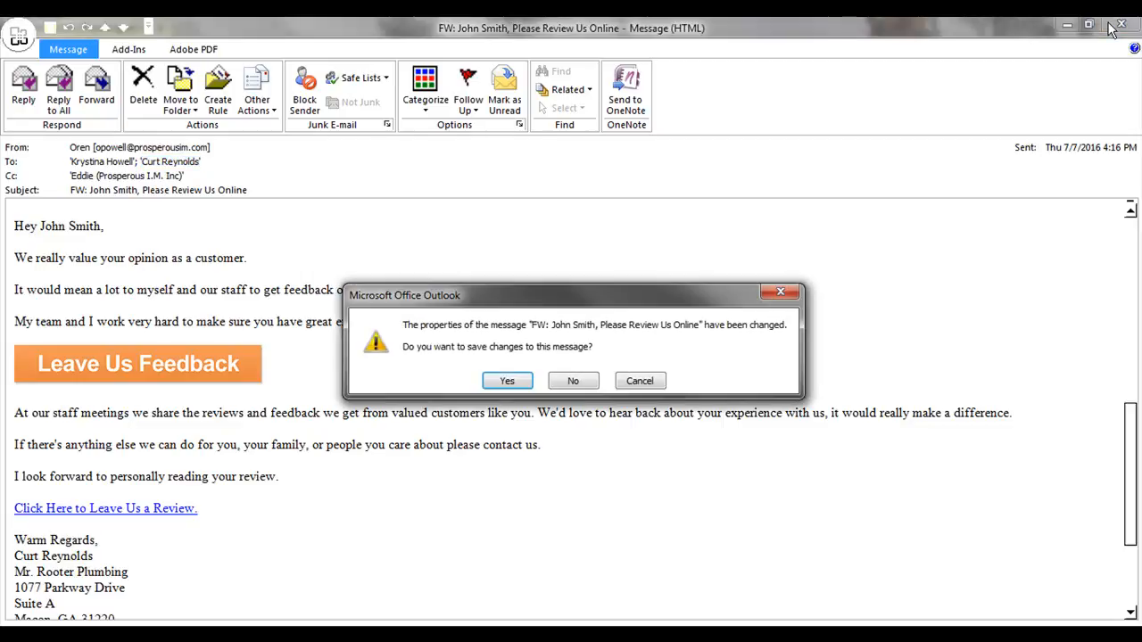
{"action": "left_click", "coordinate": [574, 381]}
Try and cancel the Send Test Email dialog, then advance the Test campaign to Confirm Your Settings.
{"action": "scroll", "coordinate": [1027, 391], "scroll_direction": "up", "scroll_amount": 1}
{"action": "scroll", "coordinate": [987, 383], "scroll_direction": "down", "scroll_amount": 4}
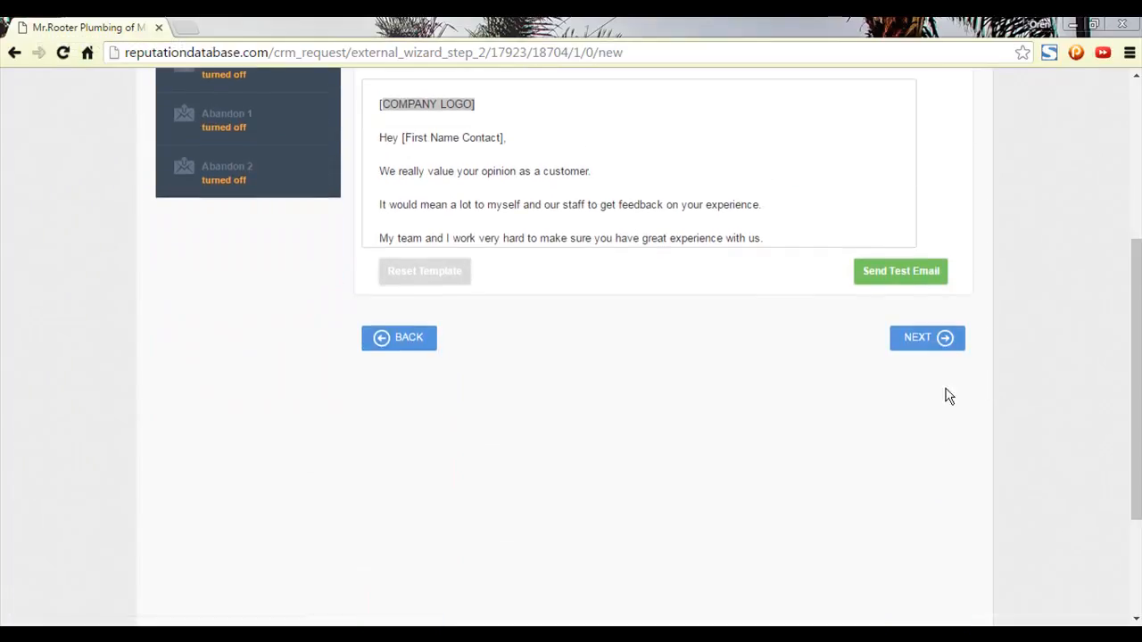
{"action": "scroll", "coordinate": [930, 347], "scroll_direction": "up", "scroll_amount": 2}
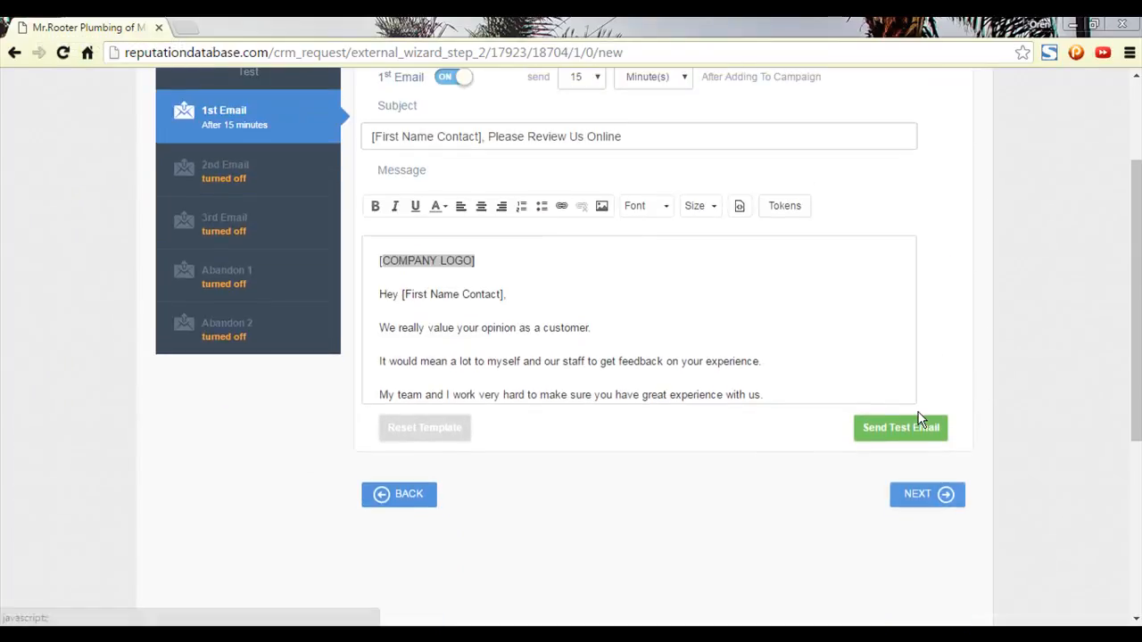
{"action": "left_click", "coordinate": [914, 427]}
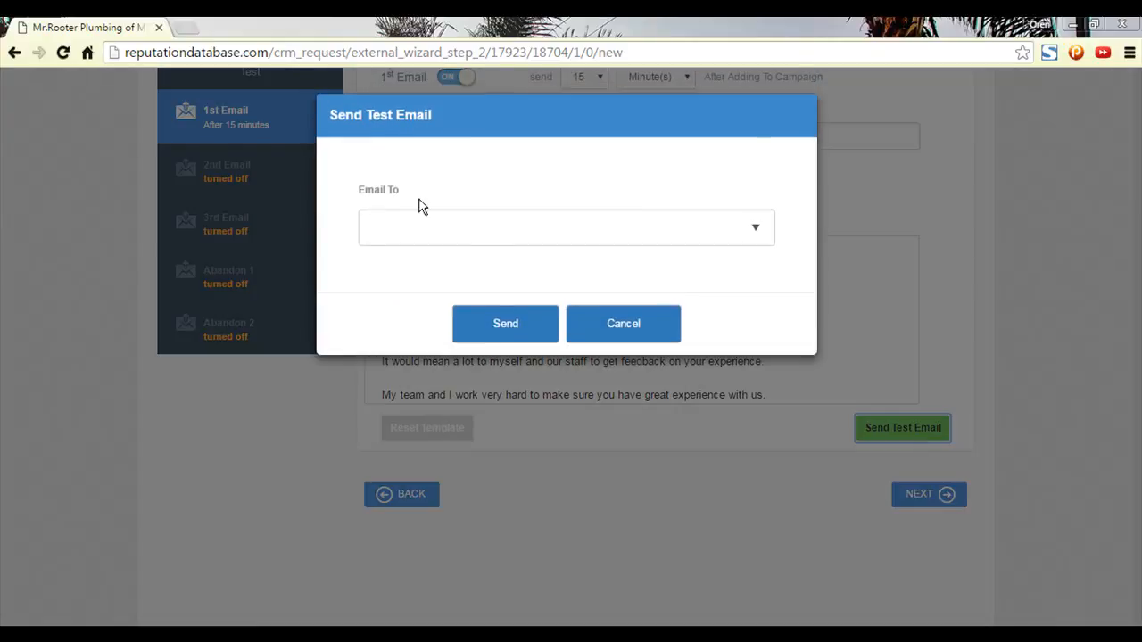
{"action": "left_click", "coordinate": [667, 332]}
{"action": "left_click", "coordinate": [920, 503]}
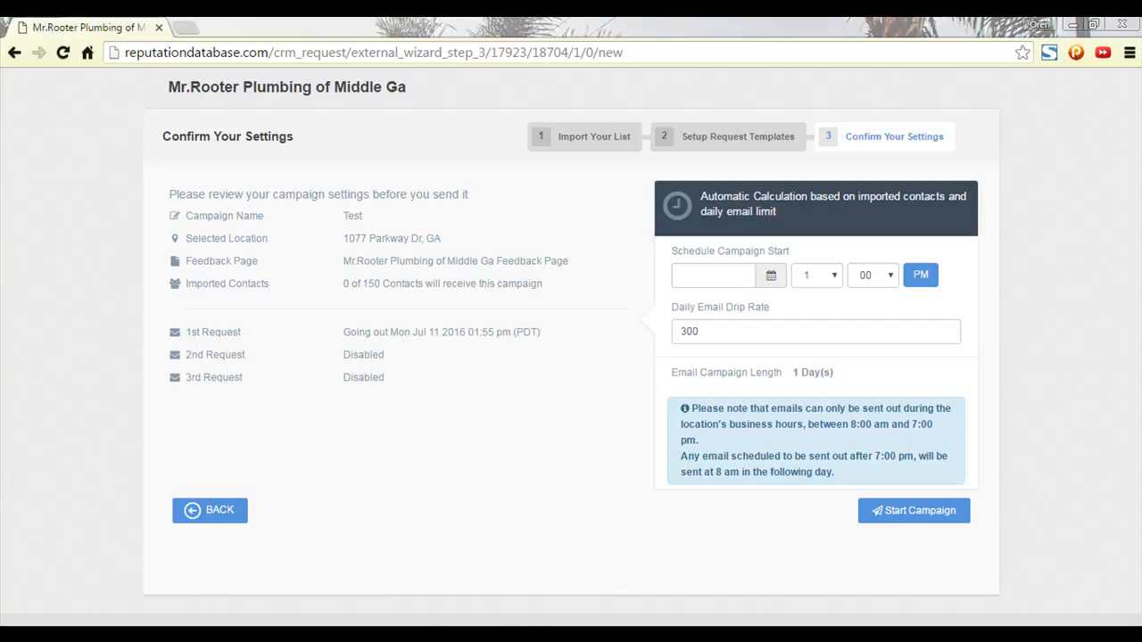
Back in Outlook, download the sample email's blocked pictures.
{"action": "key", "text": "alt+Tab"}
{"action": "scroll", "coordinate": [359, 326], "scroll_direction": "down", "scroll_amount": 10}
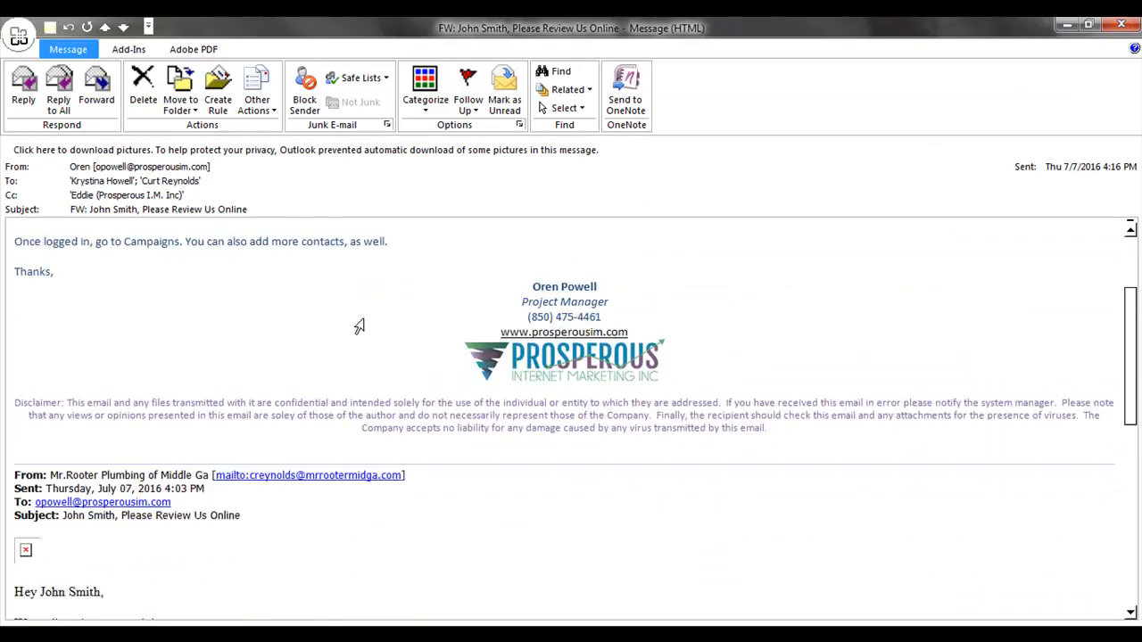
{"action": "left_click", "coordinate": [328, 152]}
{"action": "left_click", "coordinate": [366, 153]}
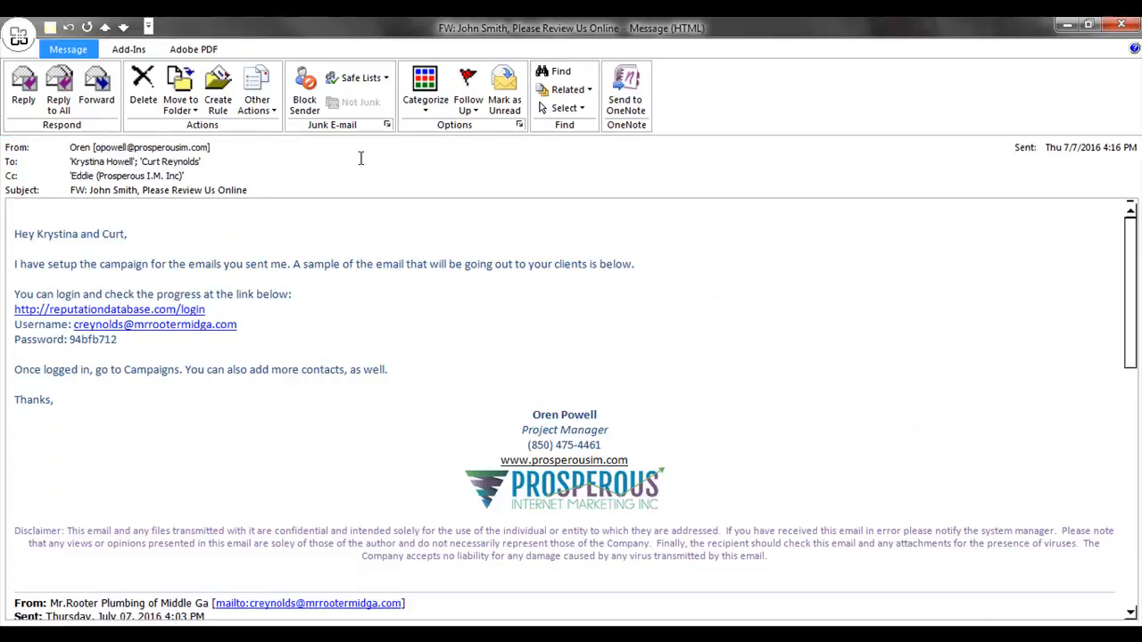
Follow the email's Leave Us Feedback link to Mr. Rooter's review page.
{"action": "scroll", "coordinate": [393, 299], "scroll_direction": "down", "scroll_amount": 3}
{"action": "scroll", "coordinate": [385, 288], "scroll_direction": "down", "scroll_amount": 5}
{"action": "scroll", "coordinate": [385, 214], "scroll_direction": "up", "scroll_amount": 2}
{"action": "scroll", "coordinate": [365, 306], "scroll_direction": "down", "scroll_amount": 3}
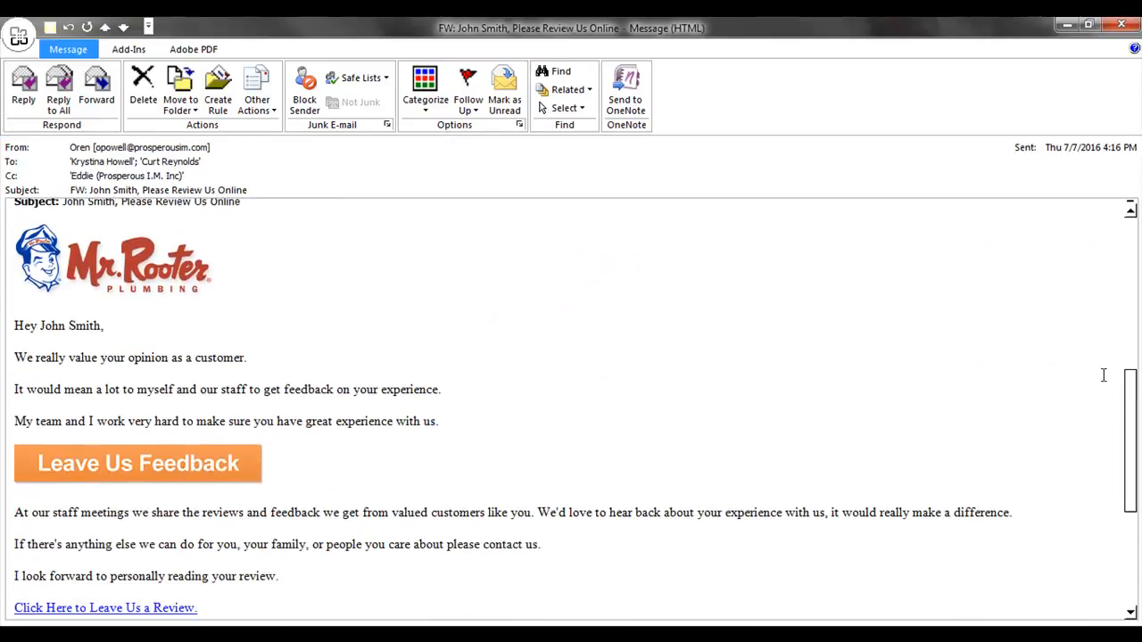
{"action": "left_click_drag", "start_coordinate": [1130, 396], "coordinate": [1133, 412]}
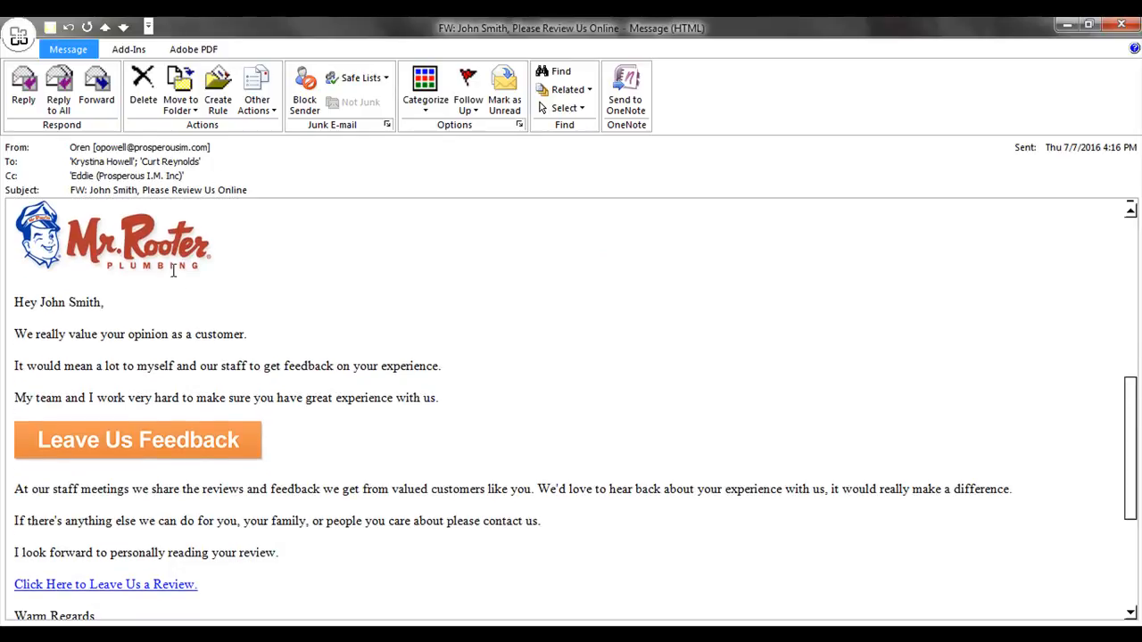
{"action": "left_click", "coordinate": [158, 444]}
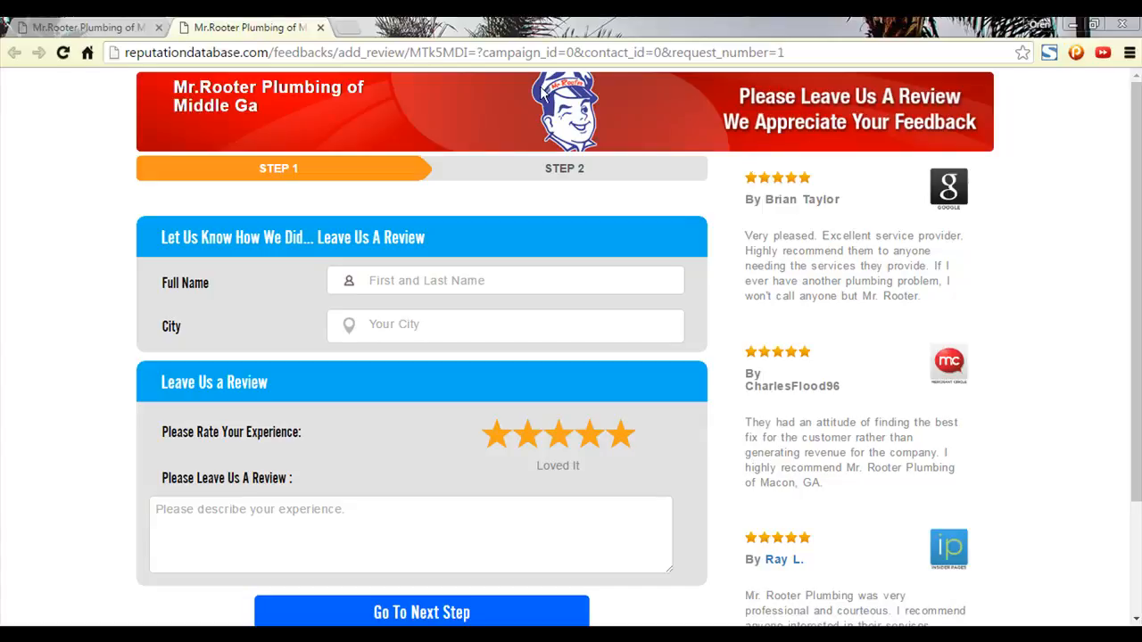
Fill in the reviewer's full name and city on the feedback form.
{"action": "left_click", "coordinate": [421, 282]}
{"action": "left_click", "coordinate": [475, 324]}
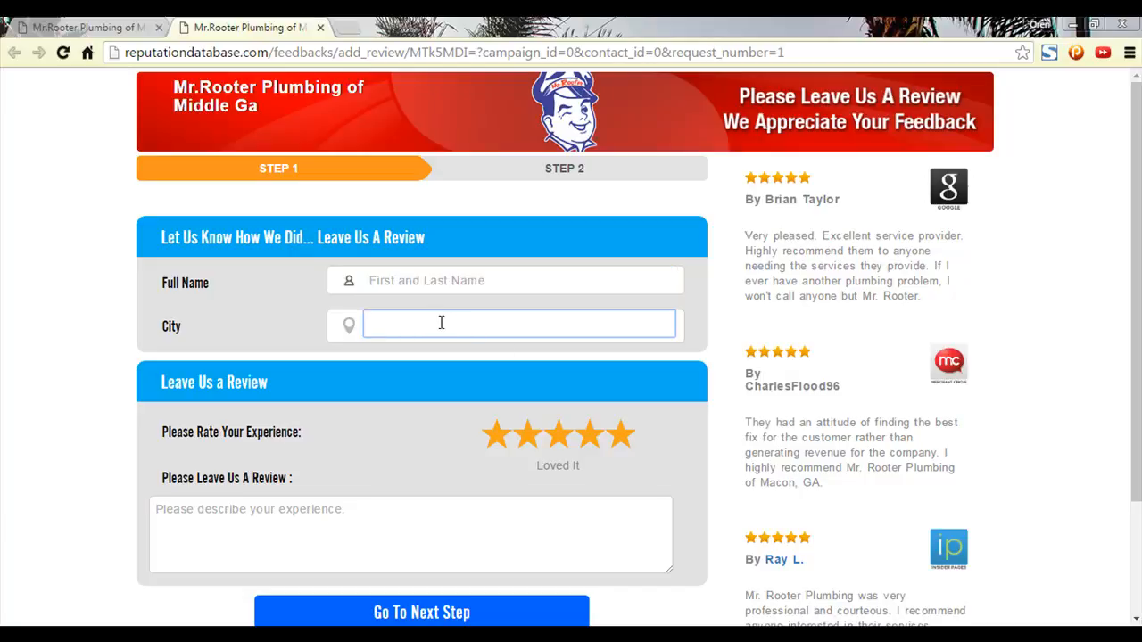
{"action": "left_click", "coordinate": [314, 530]}
{"action": "left_click", "coordinate": [420, 282]}
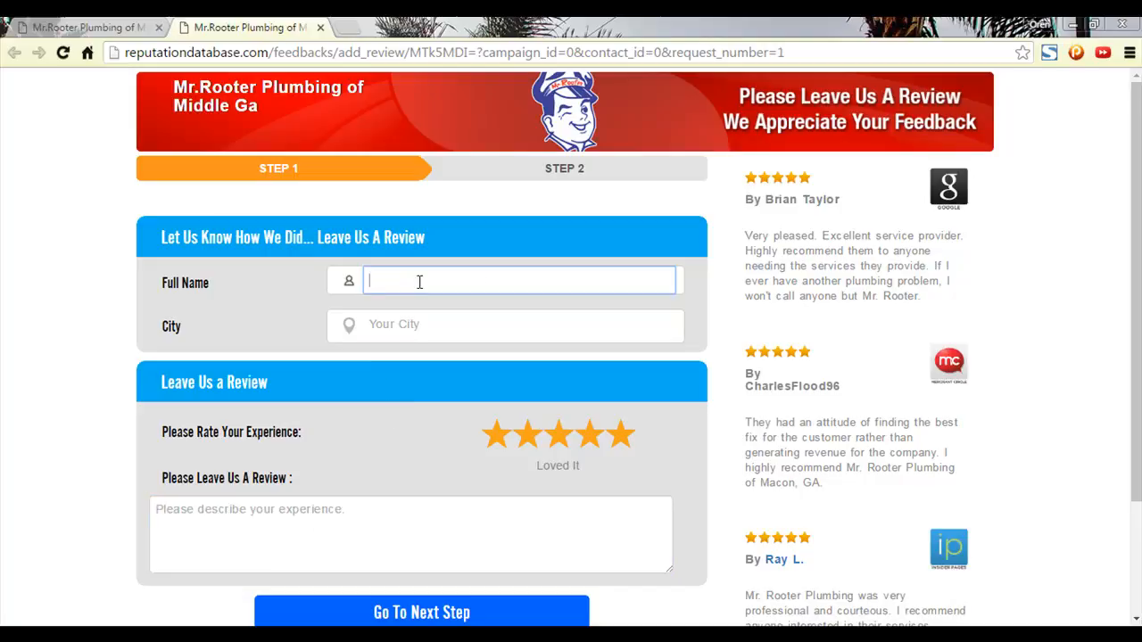
{"action": "key", "text": "Tab"}
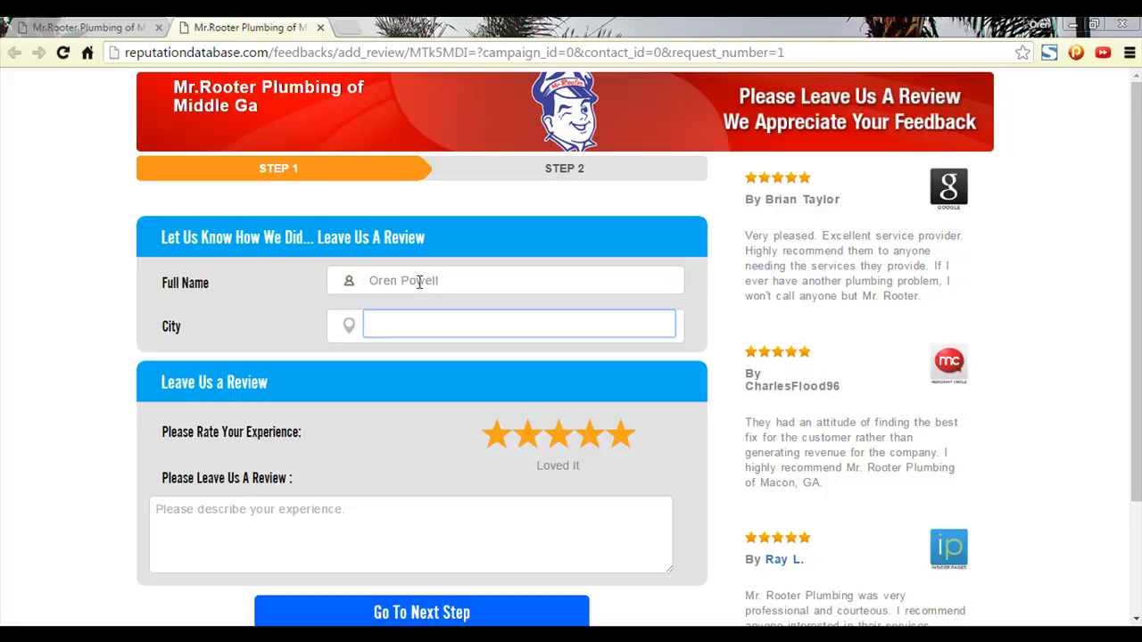
{"action": "type", "text": "Douglas, GA"}
{"action": "key", "text": "Tab"}
{"action": "key", "text": "Tab"}
Enter the review 'This is test, but still an awesome client!!! :)' and go to Step 2.
{"action": "type", "text": "Tes"}
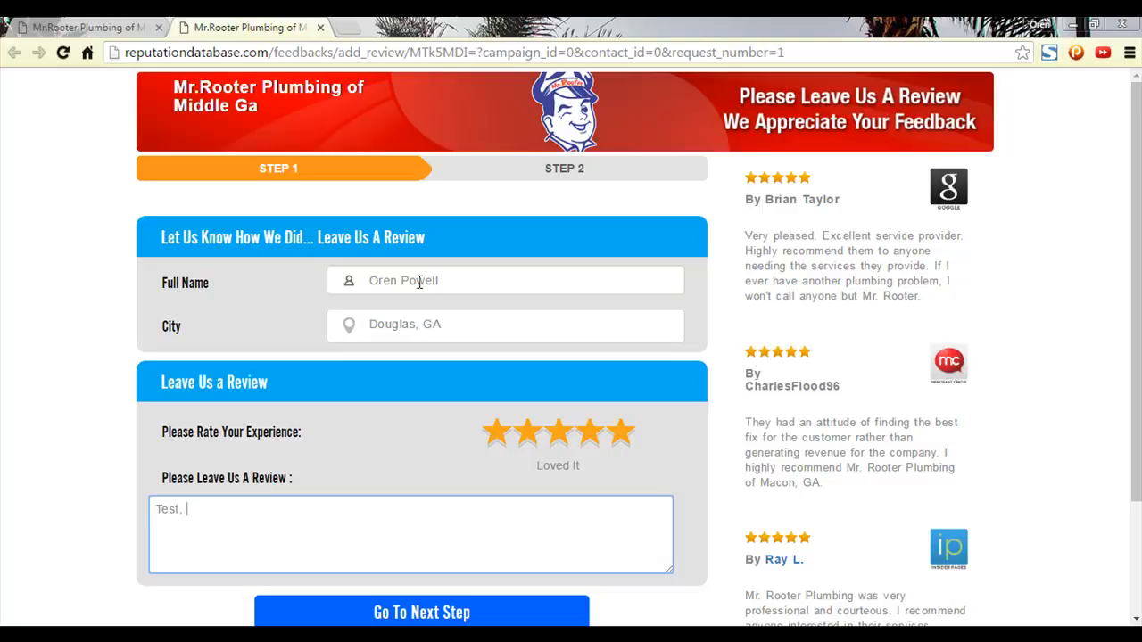
{"action": "key", "text": "BackSpace"}
{"action": "key", "text": "BackSpace"}
{"action": "key", "text": "BackSpace"}
{"action": "type", "text": "This is test, but still an awesome client!!! :) :)"}
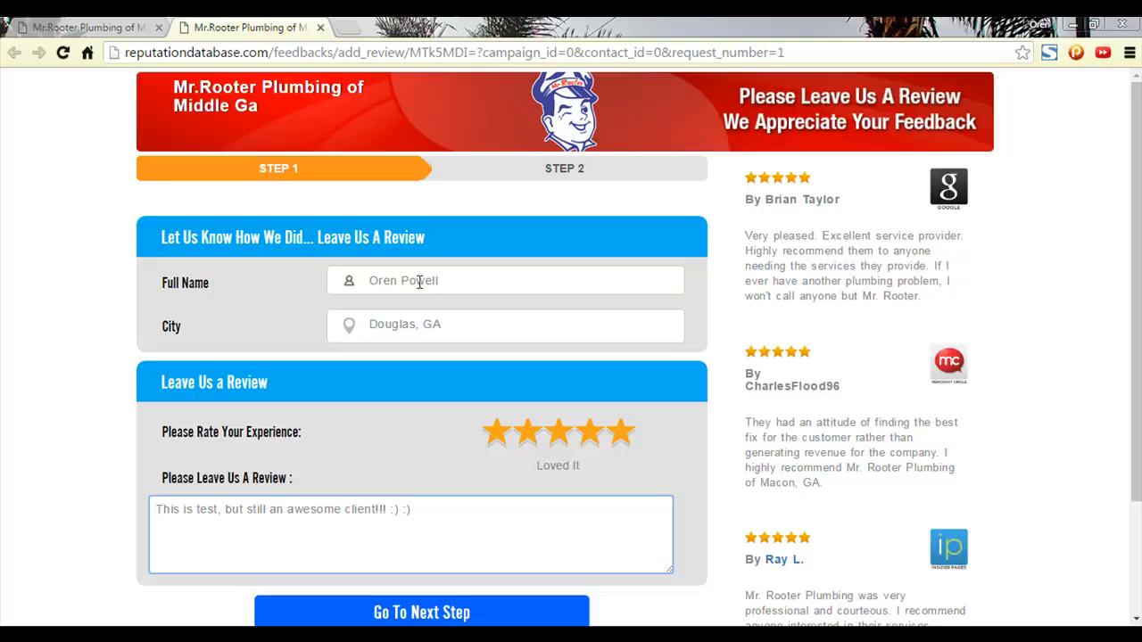
{"action": "scroll", "coordinate": [451, 264], "scroll_direction": "down", "scroll_amount": 2}
{"action": "left_click", "coordinate": [458, 466]}
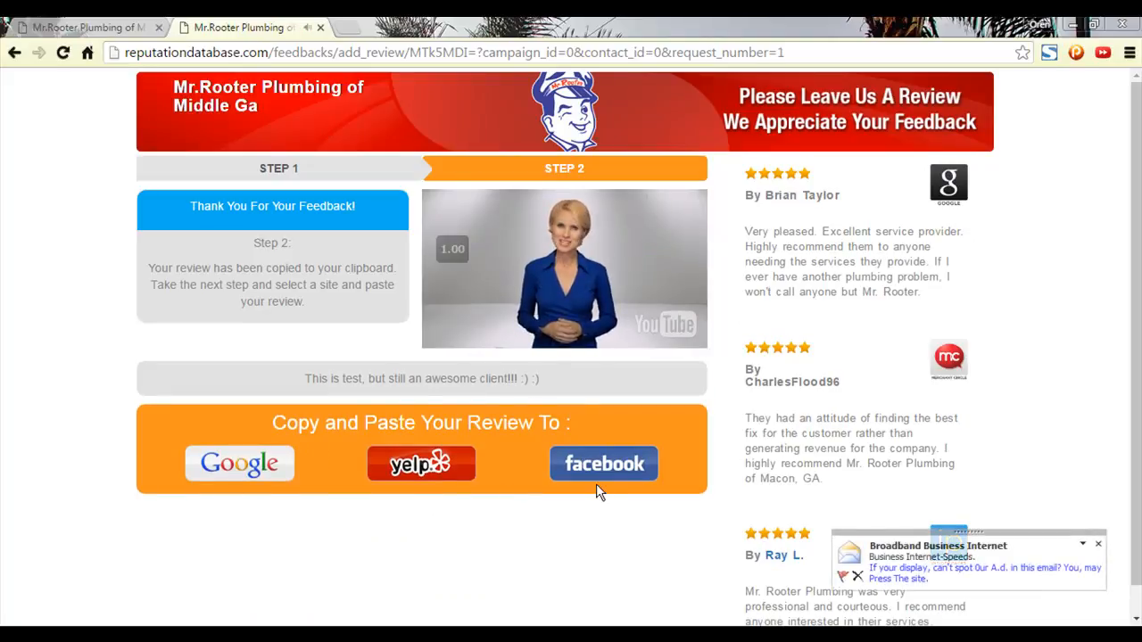
Dismiss the desktop notification and choose Google to post the review.
{"action": "left_click", "coordinate": [1100, 544]}
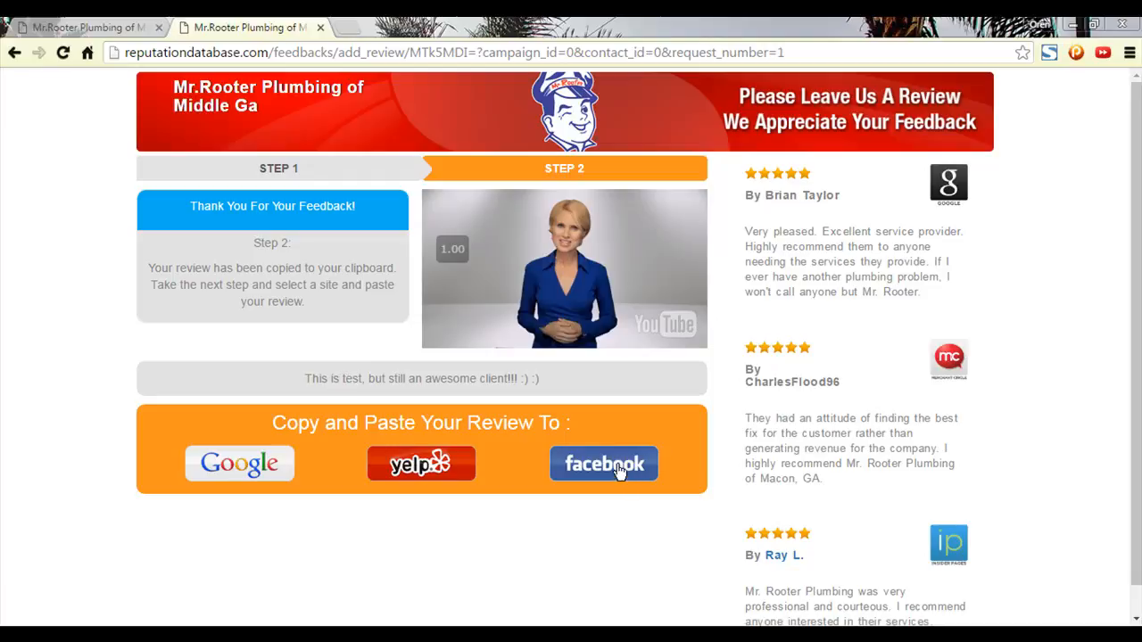
{"action": "left_click", "coordinate": [223, 477]}
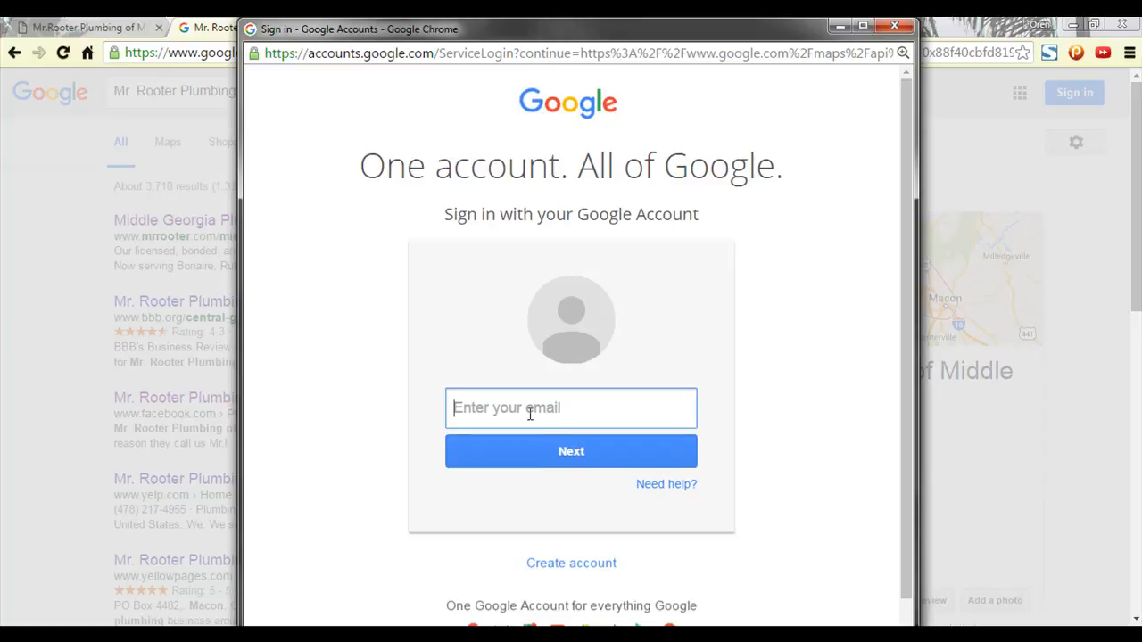
Clear the Google sign-in email field, close sign-in, and cancel the write-a-review prompt.
{"action": "type", "text": "This is test, but still an awesome client!!! :) :)"}
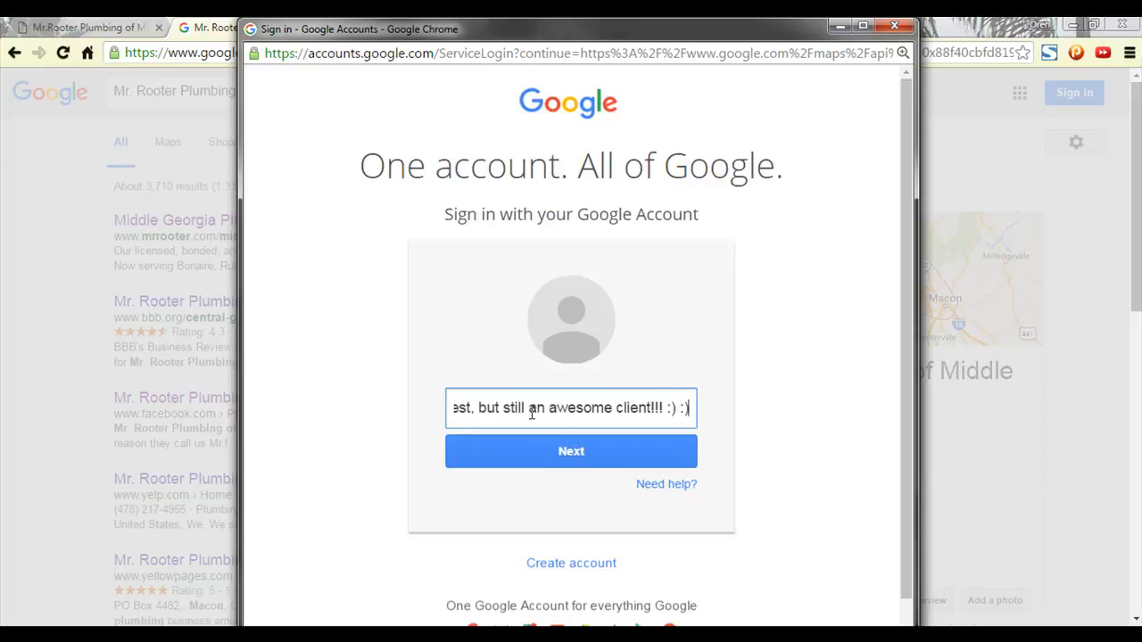
{"action": "left_click_drag", "start_coordinate": [687, 409], "coordinate": [322, 422]}
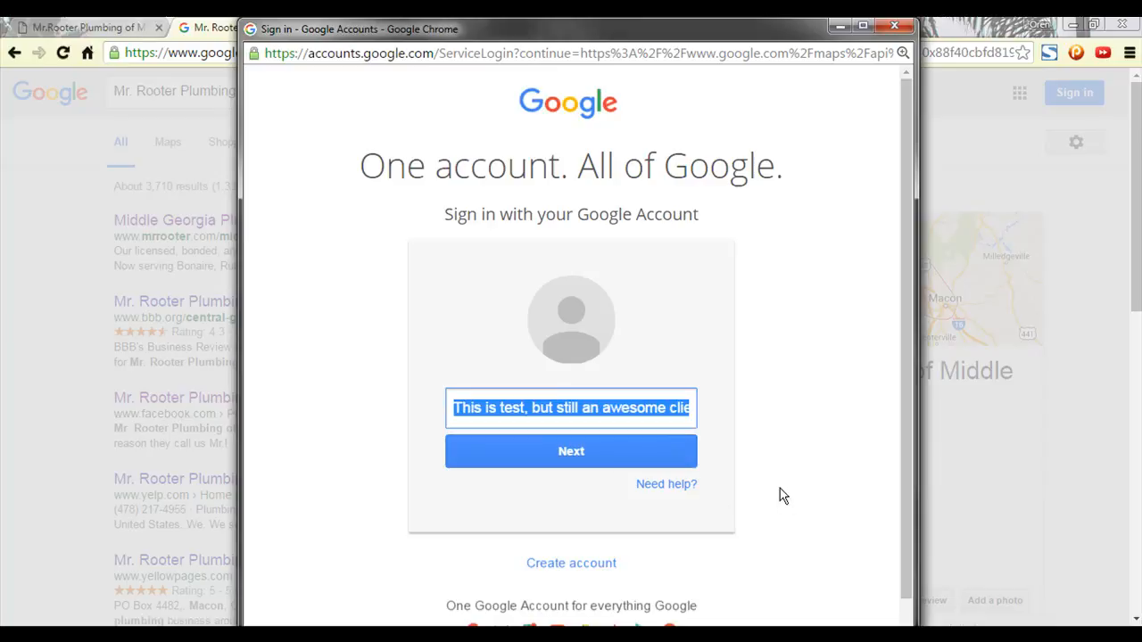
{"action": "key", "text": "BackSpace"}
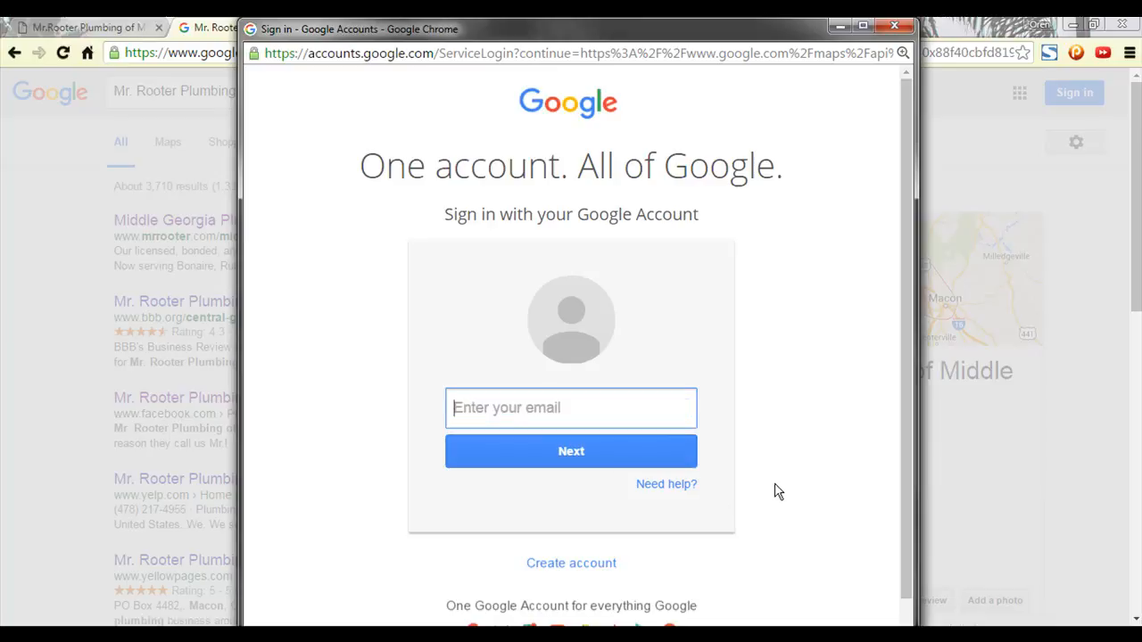
{"action": "left_click", "coordinate": [897, 31]}
{"action": "left_click", "coordinate": [692, 514]}
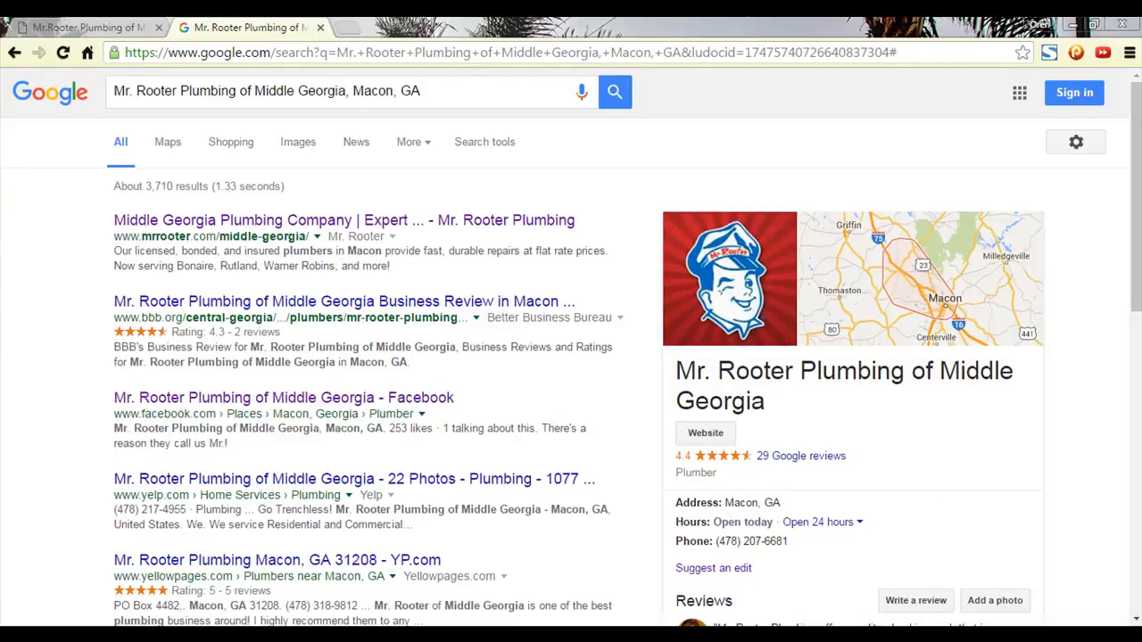
{"action": "mouse_move", "coordinate": [593, 635]}
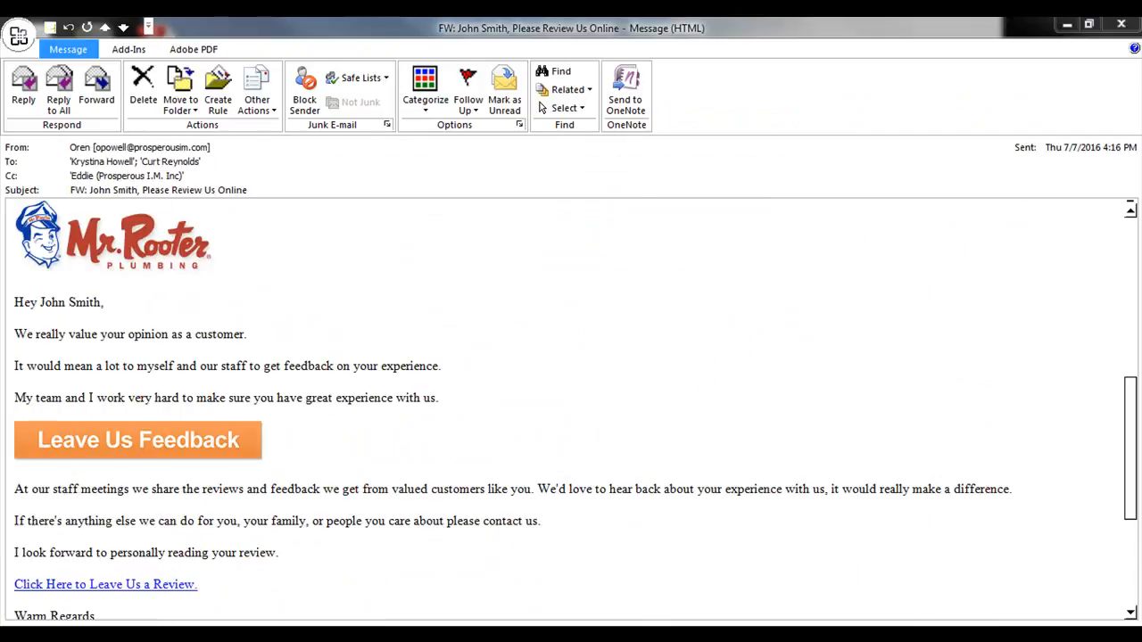
Read through the forwarded review-request email in Outlook.
{"action": "left_click_drag", "start_coordinate": [592, 24], "coordinate": [643, 17]}
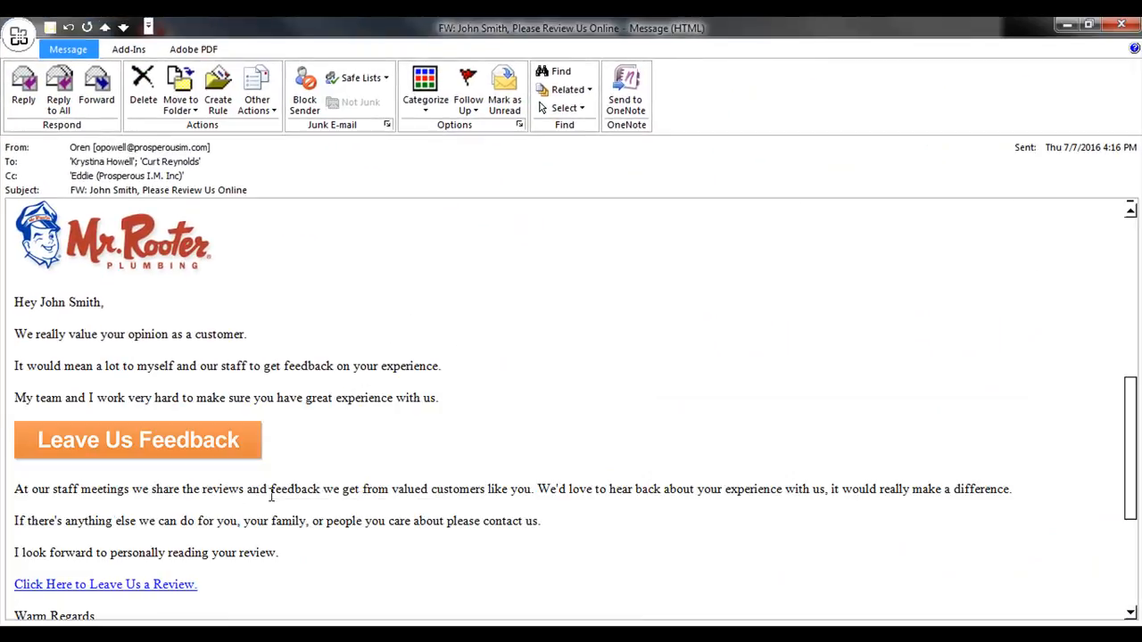
{"action": "scroll", "coordinate": [297, 490], "scroll_direction": "up", "scroll_amount": 3}
{"action": "scroll", "coordinate": [426, 408], "scroll_direction": "down", "scroll_amount": 3}
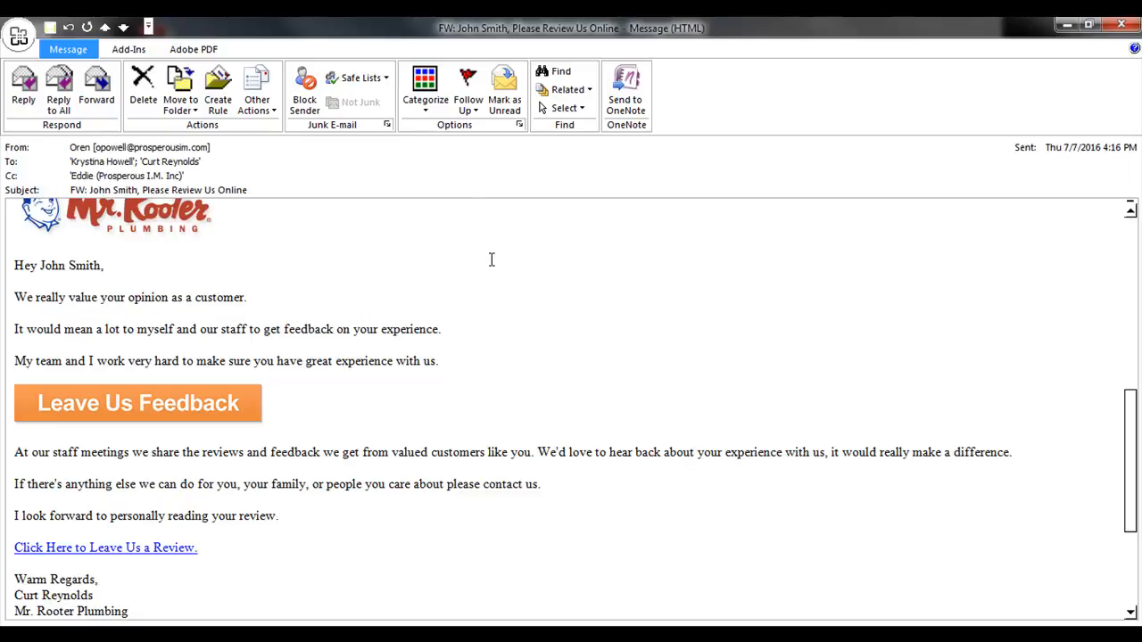
{"action": "scroll", "coordinate": [443, 283], "scroll_direction": "up", "scroll_amount": 15}
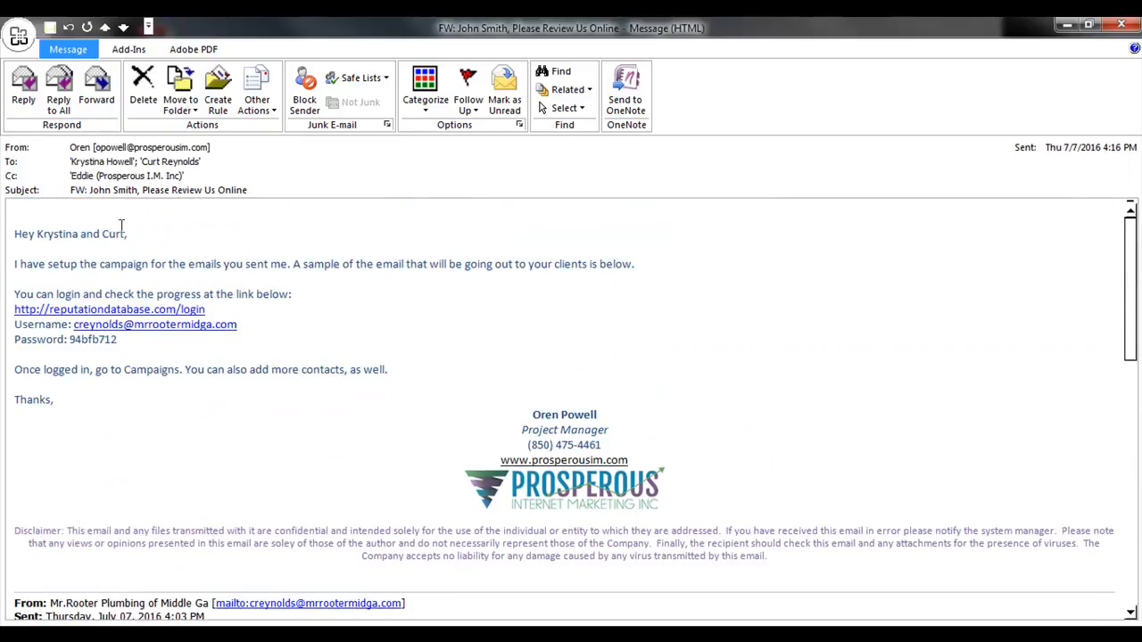
{"action": "left_click", "coordinate": [1067, 25]}
{"action": "left_click_drag", "start_coordinate": [11, 469], "coordinate": [630, 17]}
In the browser, open the Local Genius members site via the 'me' address shortcut.
{"action": "left_click_drag", "start_coordinate": [795, 625], "coordinate": [717, 17]}
{"action": "left_click", "coordinate": [359, 58]}
{"action": "type", "text": "me"}
{"action": "key", "text": "Return"}
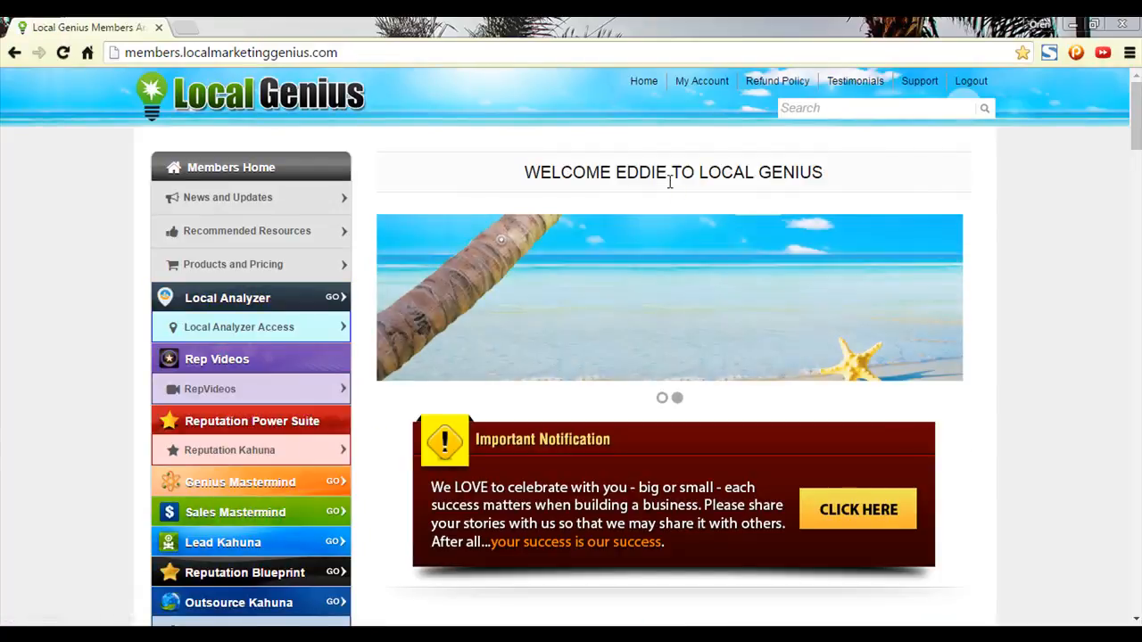
Launch the Reputation Kahuna software from the members site's Reputation Kahuna section.
{"action": "scroll", "coordinate": [931, 455], "scroll_direction": "down", "scroll_amount": 3}
{"action": "scroll", "coordinate": [931, 464], "scroll_direction": "up", "scroll_amount": 4}
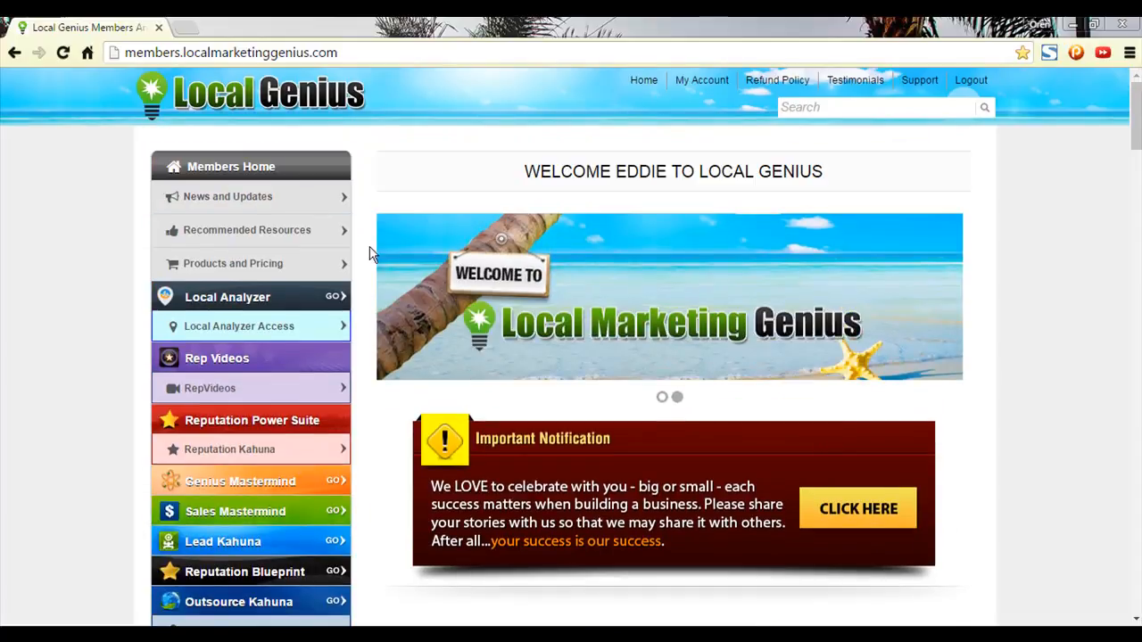
{"action": "left_click", "coordinate": [252, 450]}
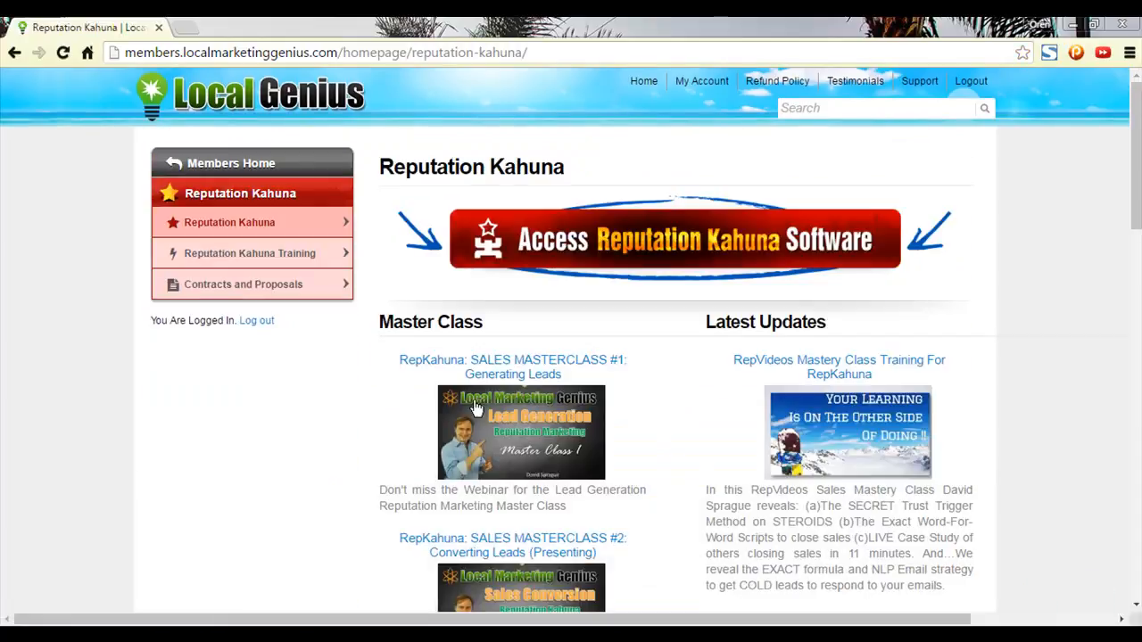
{"action": "left_click", "coordinate": [615, 251]}
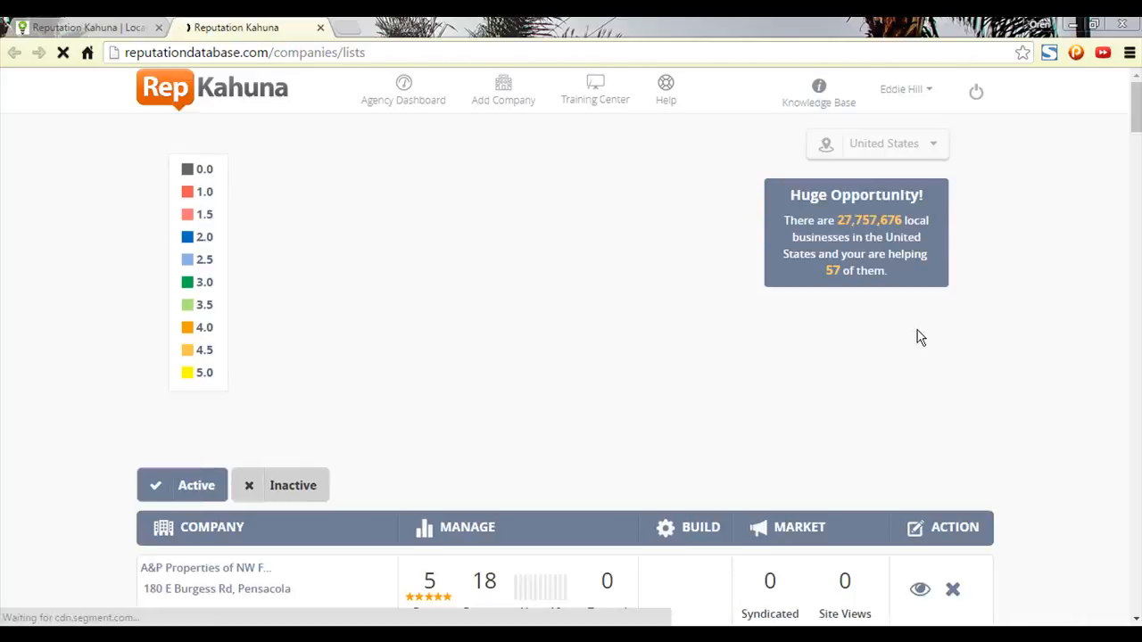
Search 'mr', open Mr.Rooter Plumbing of Middle Ga, and show its Setup page.
{"action": "left_click", "coordinate": [721, 482]}
{"action": "type", "text": "mr"}
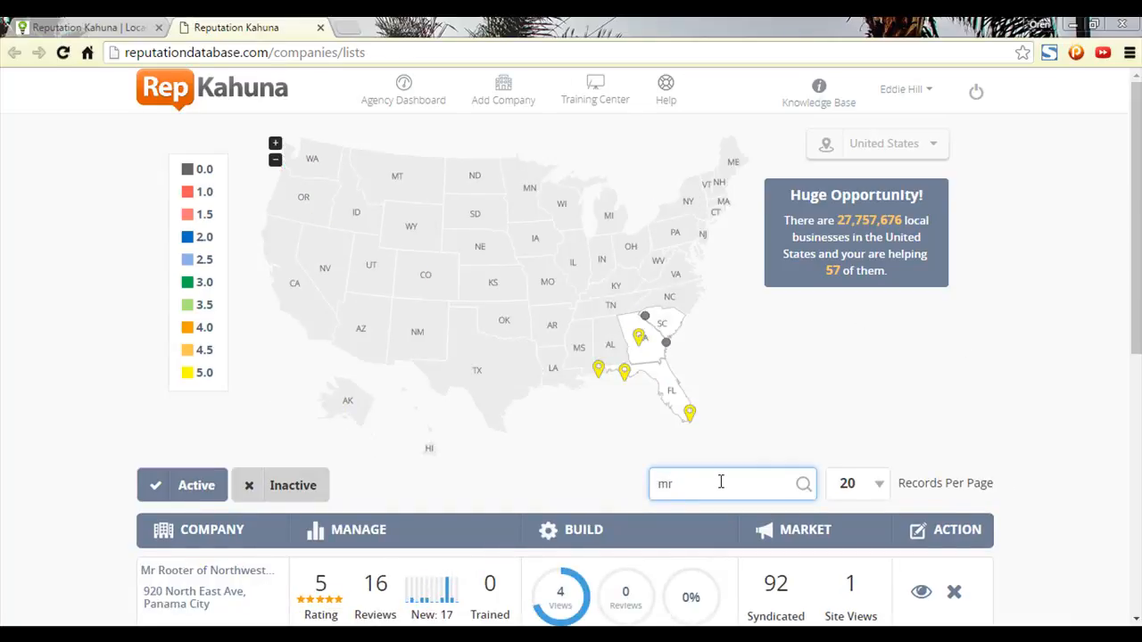
{"action": "scroll", "coordinate": [877, 429], "scroll_direction": "down", "scroll_amount": 6}
{"action": "left_click", "coordinate": [207, 516]}
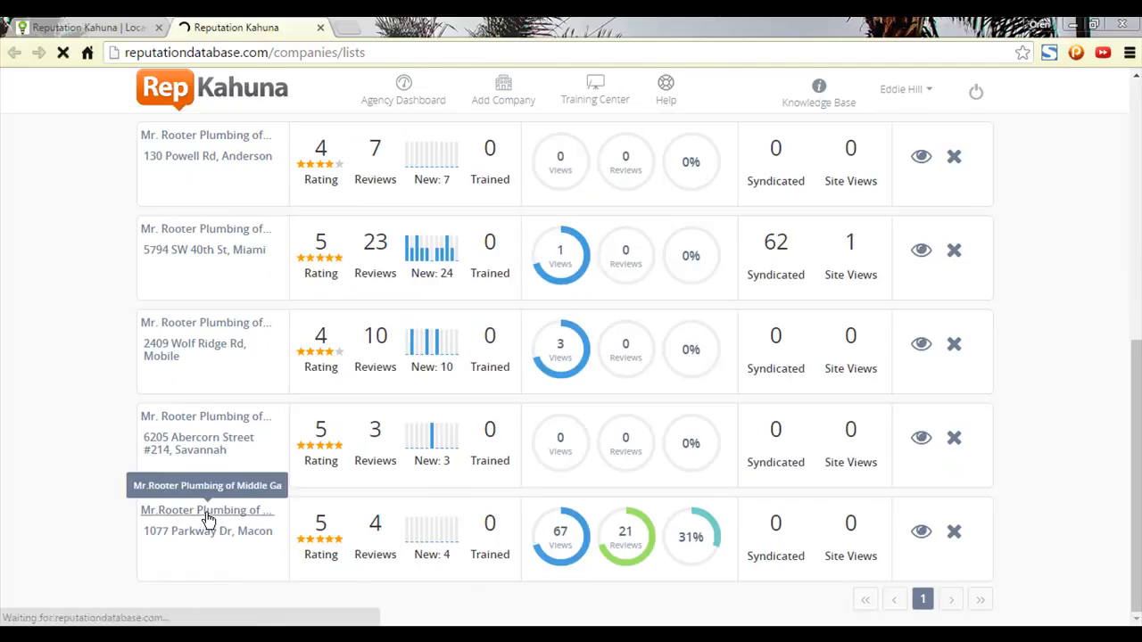
{"action": "scroll", "coordinate": [267, 500], "scroll_direction": "down", "scroll_amount": 1}
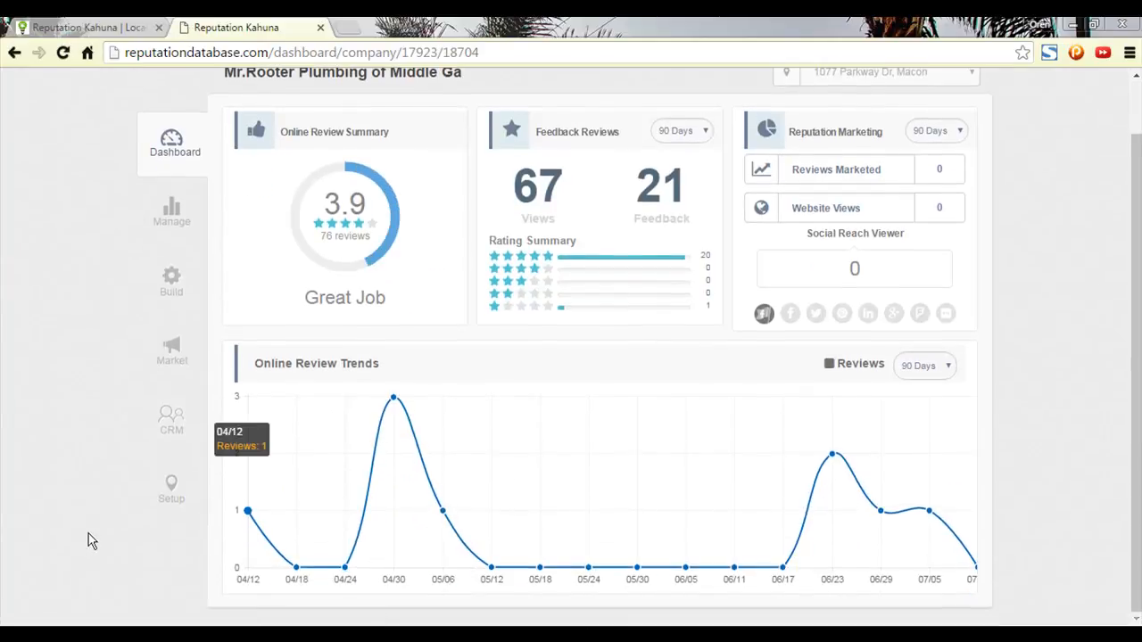
{"action": "left_click", "coordinate": [174, 502]}
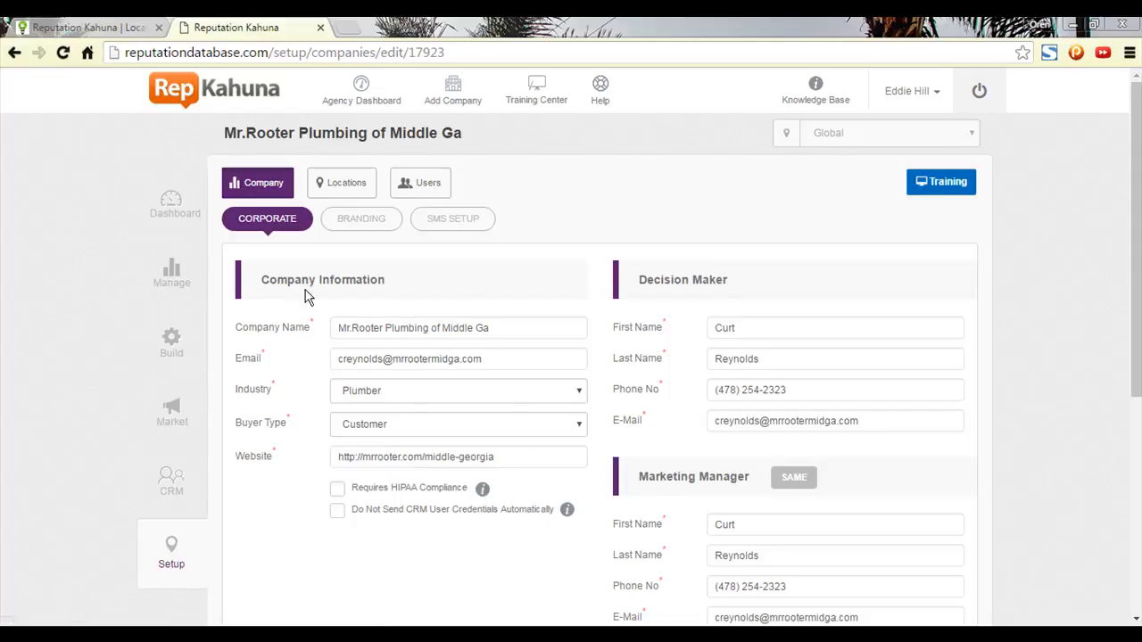
Select the company email address, then go to the Build dashboard for Mr.Rooter Plumbing.
{"action": "triple_click", "coordinate": [513, 360]}
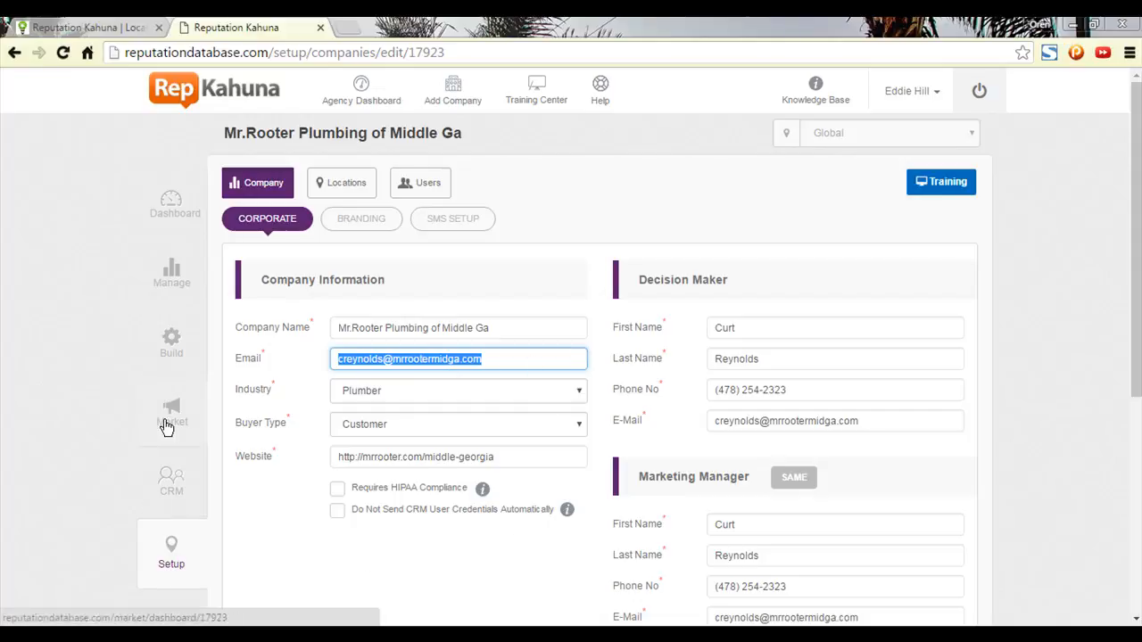
{"action": "left_click", "coordinate": [171, 359]}
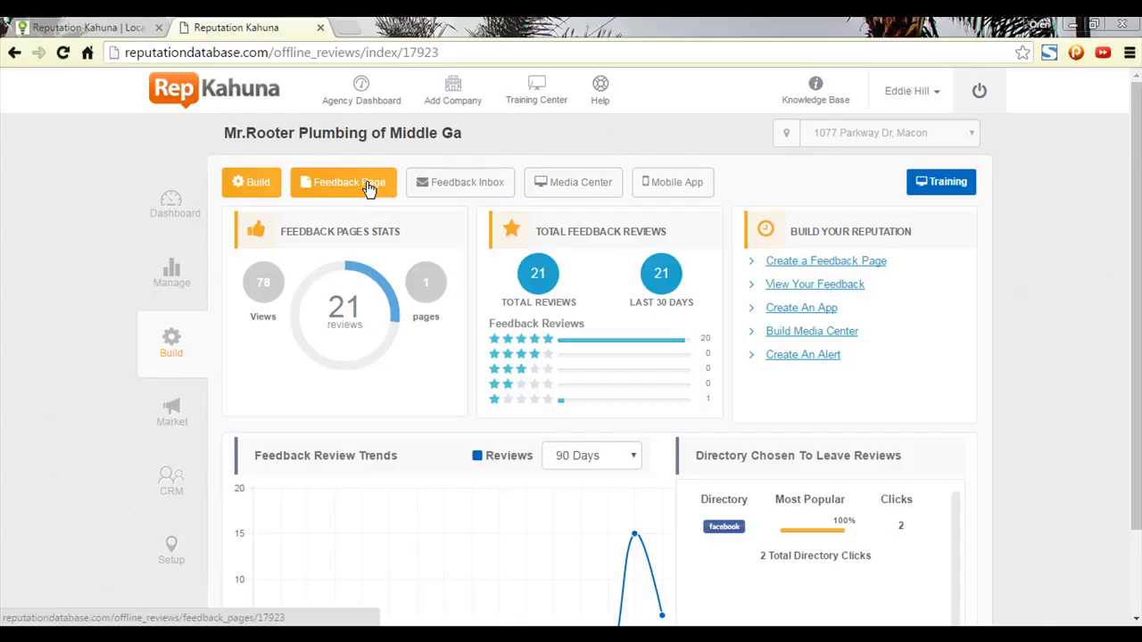
Preview the live Mr. Rooter feedback page from the Feedback Page list, then close it.
{"action": "left_click", "coordinate": [364, 188]}
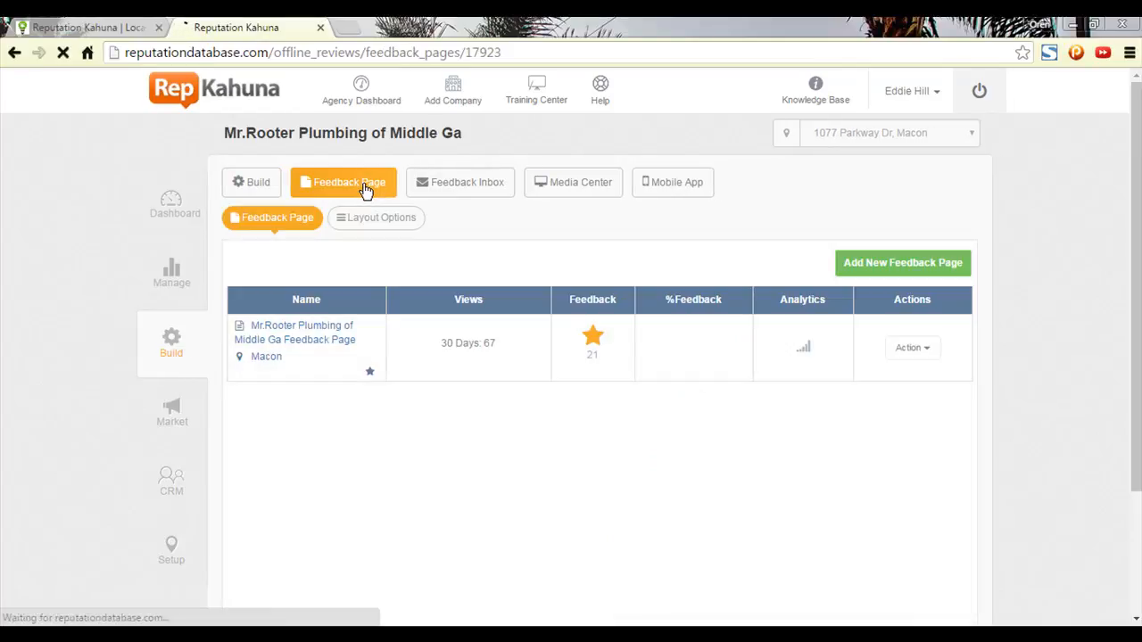
{"action": "left_click", "coordinate": [908, 350]}
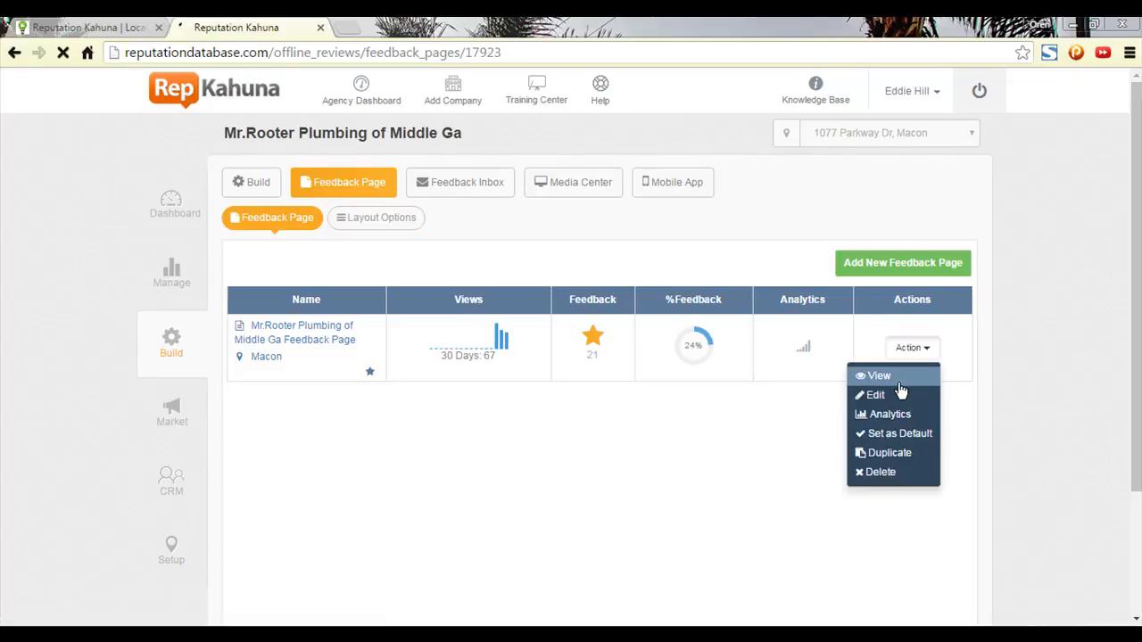
{"action": "left_click", "coordinate": [899, 384]}
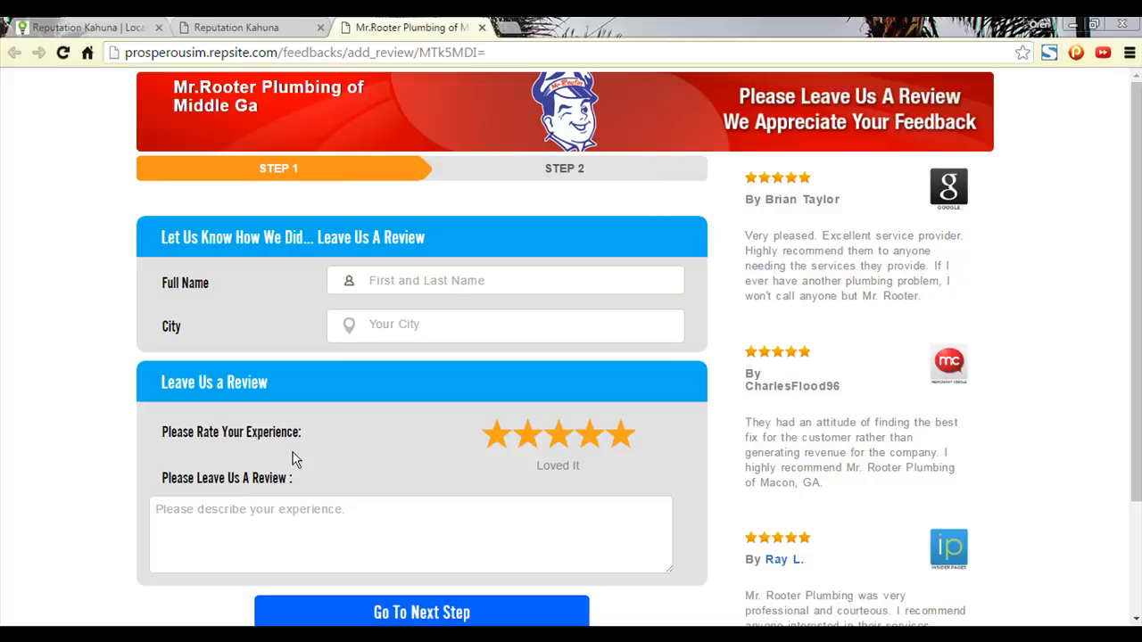
{"action": "left_click", "coordinate": [481, 27]}
Open the Mr. Rooter feedback page in its Setup Wizard for editing.
{"action": "left_click", "coordinate": [914, 351]}
{"action": "left_click", "coordinate": [914, 349]}
{"action": "left_click", "coordinate": [914, 349]}
{"action": "left_click", "coordinate": [874, 396]}
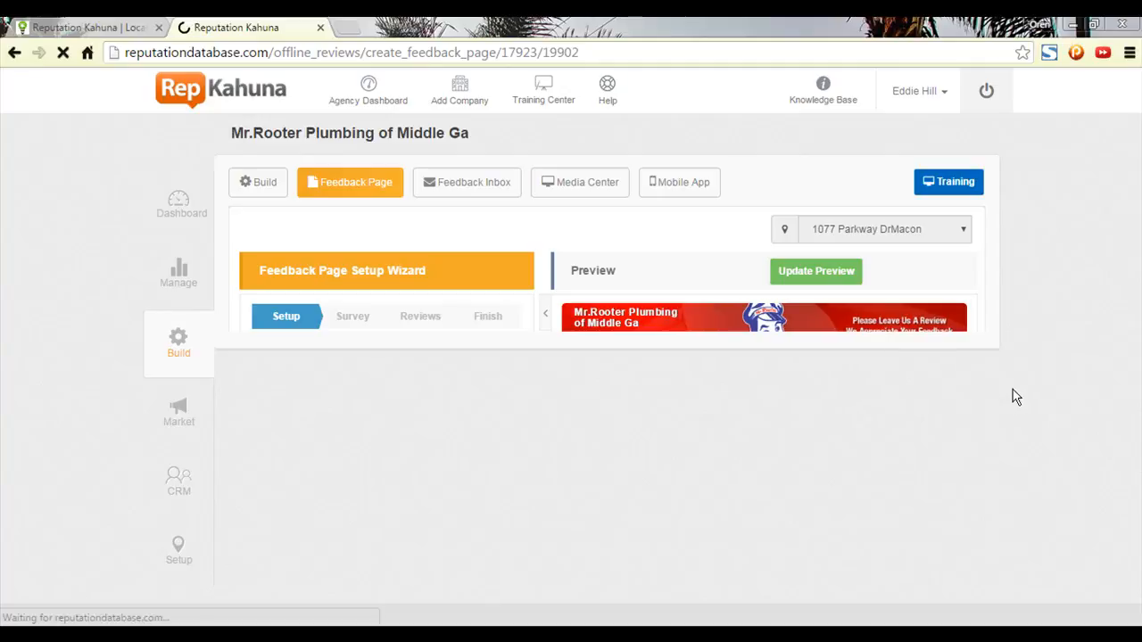
Keep Phone as the reviewer contact detail and expand the Advanced feedback page settings.
{"action": "scroll", "coordinate": [971, 426], "scroll_direction": "down", "scroll_amount": 3}
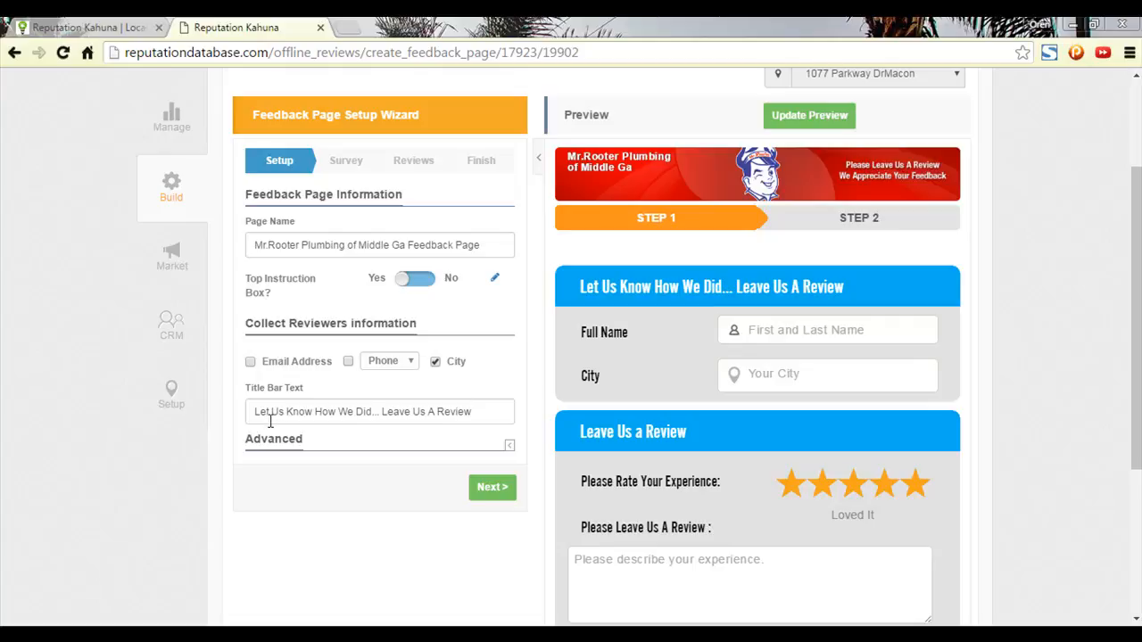
{"action": "left_click", "coordinate": [396, 370]}
{"action": "left_click", "coordinate": [507, 445]}
Review the Advanced settings, collapse them, and advance the wizard to the Survey step.
{"action": "scroll", "coordinate": [509, 453], "scroll_direction": "down", "scroll_amount": 3}
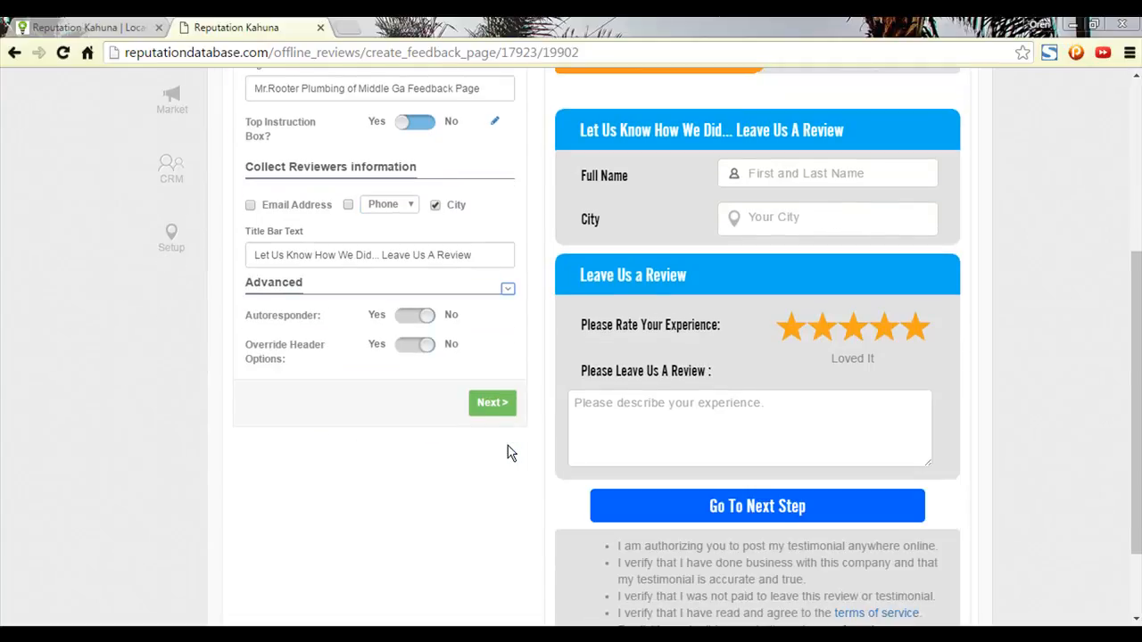
{"action": "scroll", "coordinate": [660, 353], "scroll_direction": "up", "scroll_amount": 1}
{"action": "scroll", "coordinate": [660, 353], "scroll_direction": "up", "scroll_amount": 3}
{"action": "scroll", "coordinate": [814, 379], "scroll_direction": "down", "scroll_amount": 2}
{"action": "scroll", "coordinate": [812, 363], "scroll_direction": "down", "scroll_amount": 2}
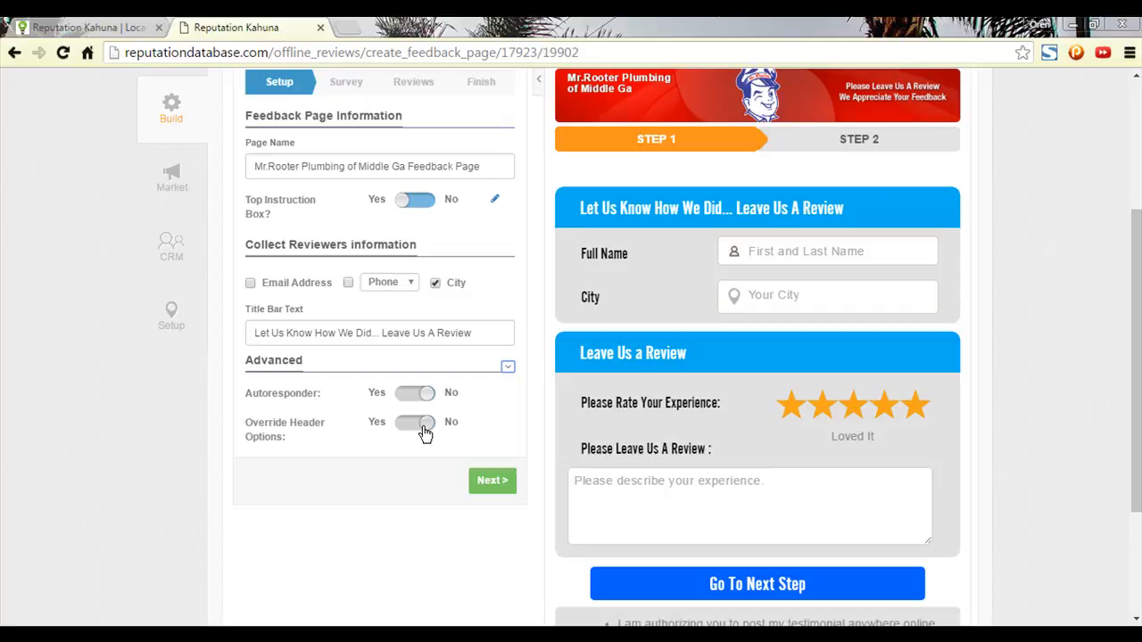
{"action": "scroll", "coordinate": [424, 432], "scroll_direction": "up", "scroll_amount": 3}
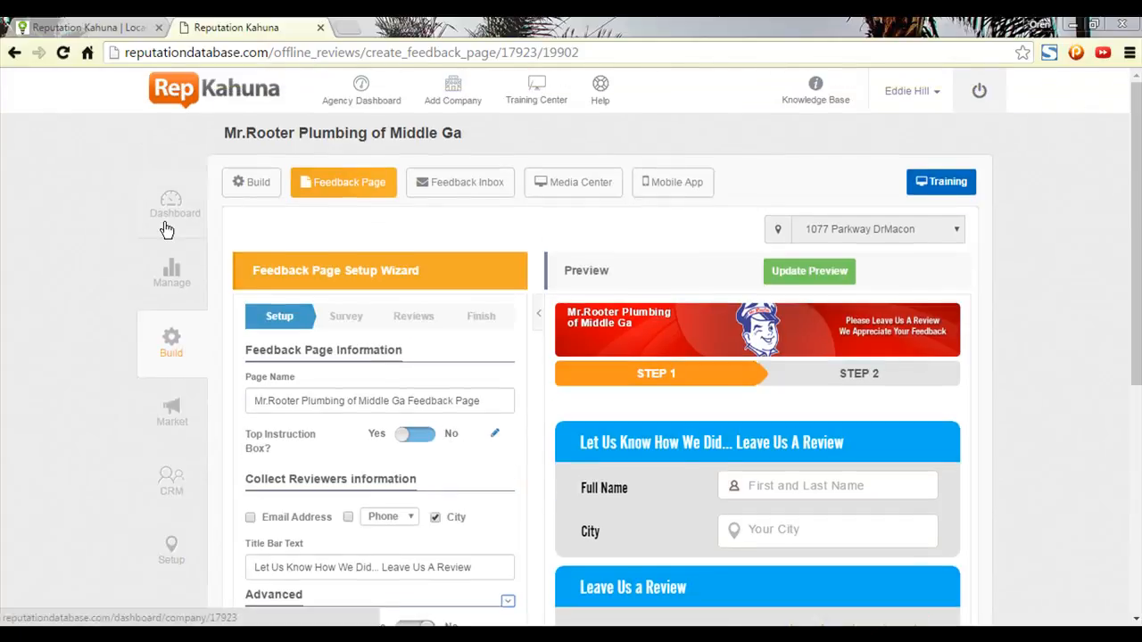
{"action": "scroll", "coordinate": [433, 346], "scroll_direction": "down", "scroll_amount": 2}
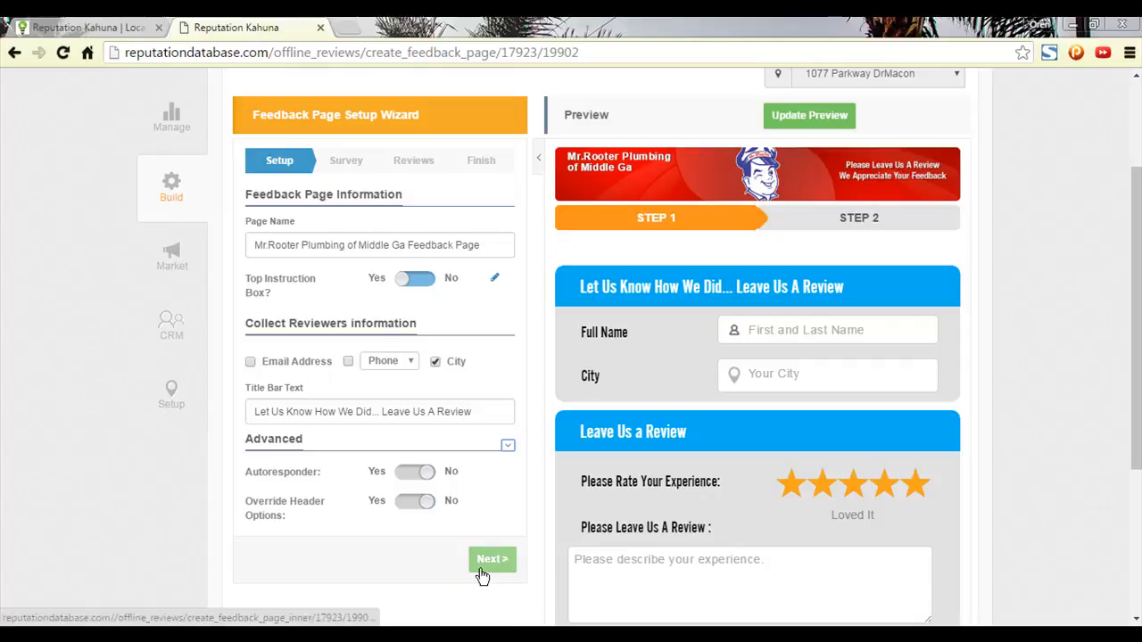
{"action": "left_click", "coordinate": [507, 445]}
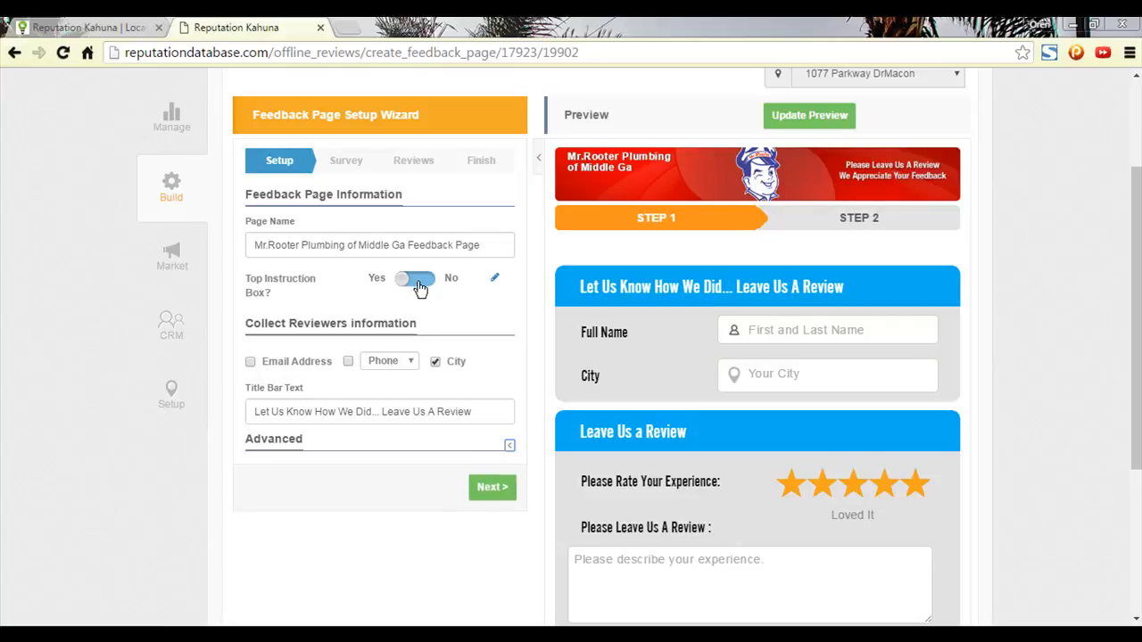
{"action": "left_click", "coordinate": [498, 491]}
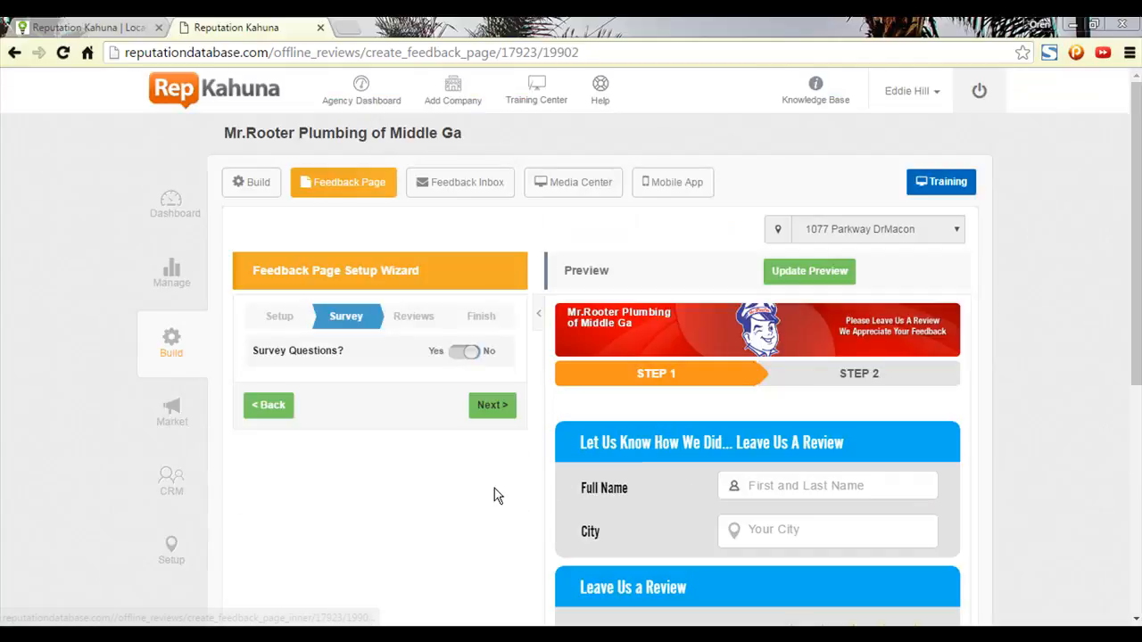
On the Reviews step, check the positive-review directory choices and keep Google selected.
{"action": "left_click", "coordinate": [485, 413]}
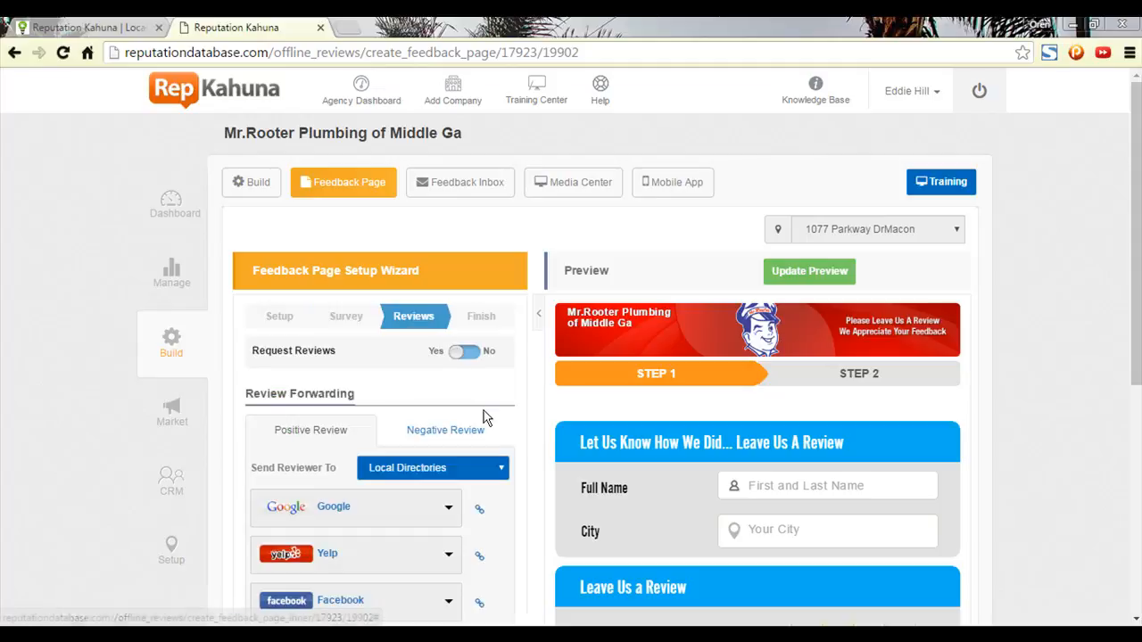
{"action": "scroll", "coordinate": [484, 415], "scroll_direction": "down", "scroll_amount": 3}
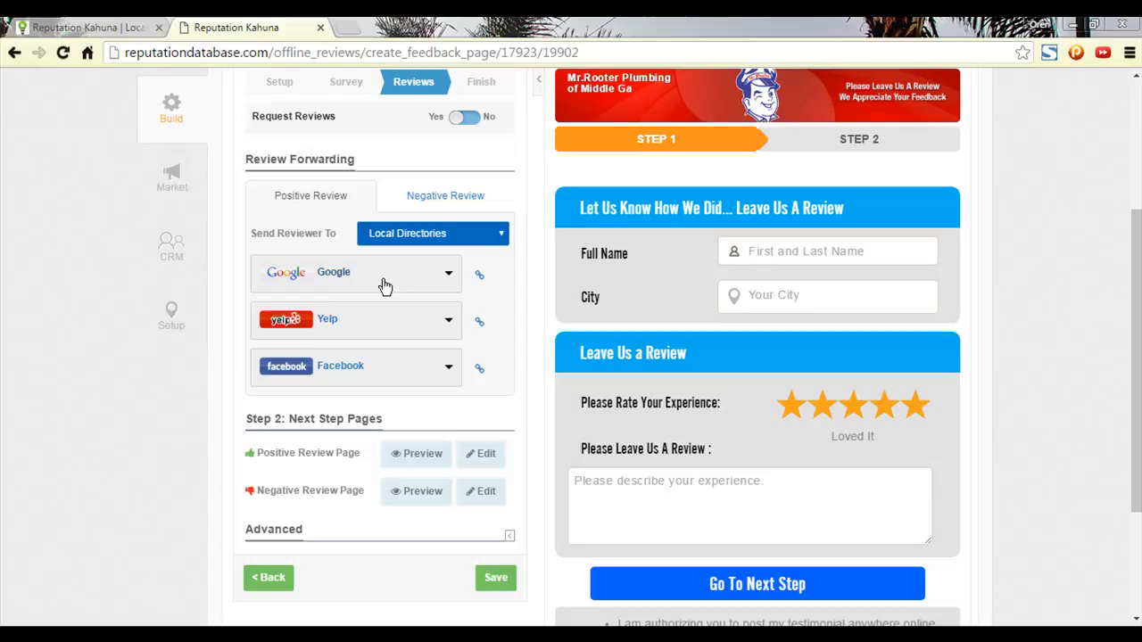
{"action": "left_click", "coordinate": [393, 287]}
{"action": "scroll", "coordinate": [359, 442], "scroll_direction": "down", "scroll_amount": 5}
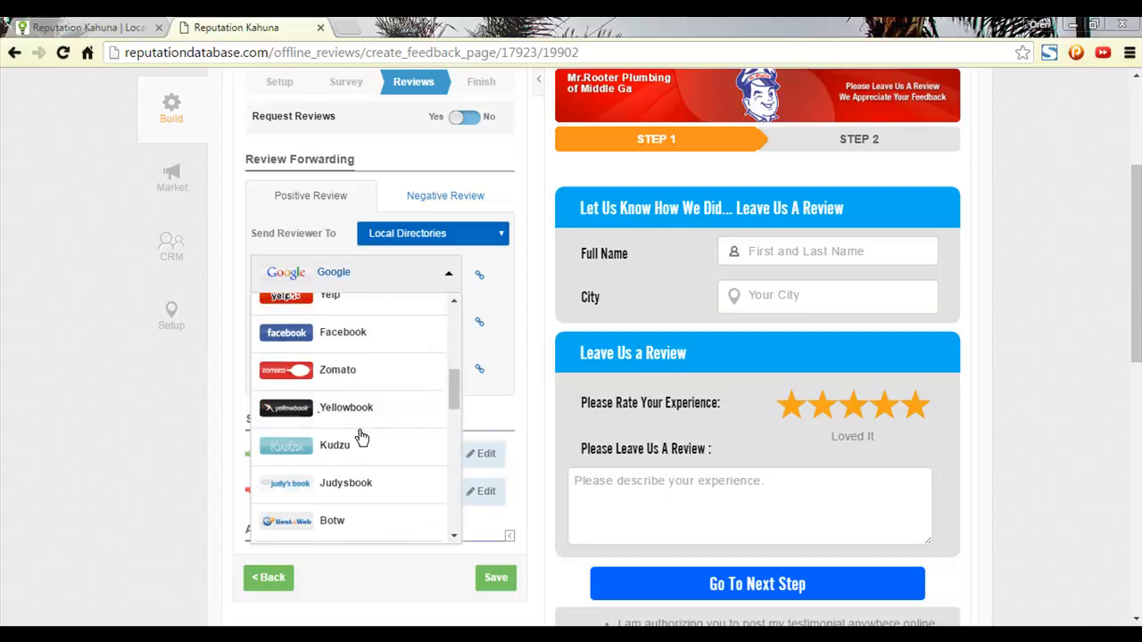
{"action": "scroll", "coordinate": [360, 442], "scroll_direction": "down", "scroll_amount": 5}
{"action": "scroll", "coordinate": [353, 475], "scroll_direction": "down", "scroll_amount": 3}
{"action": "scroll", "coordinate": [357, 474], "scroll_direction": "down", "scroll_amount": 2}
{"action": "scroll", "coordinate": [367, 454], "scroll_direction": "up", "scroll_amount": 6}
{"action": "scroll", "coordinate": [365, 453], "scroll_direction": "up", "scroll_amount": 3}
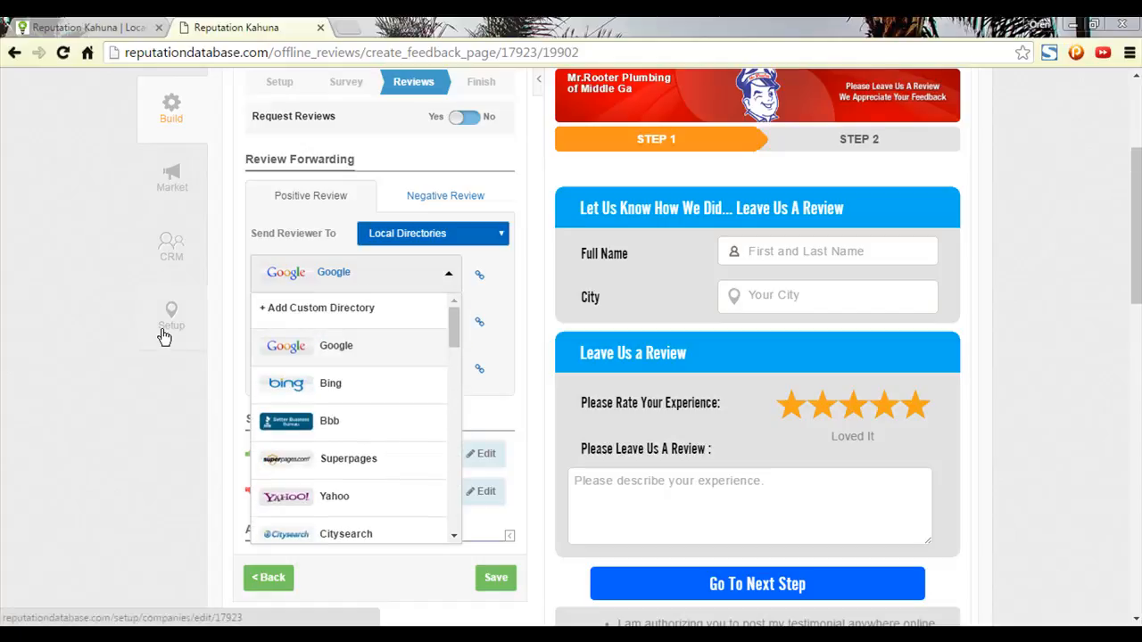
{"action": "left_click", "coordinate": [416, 282]}
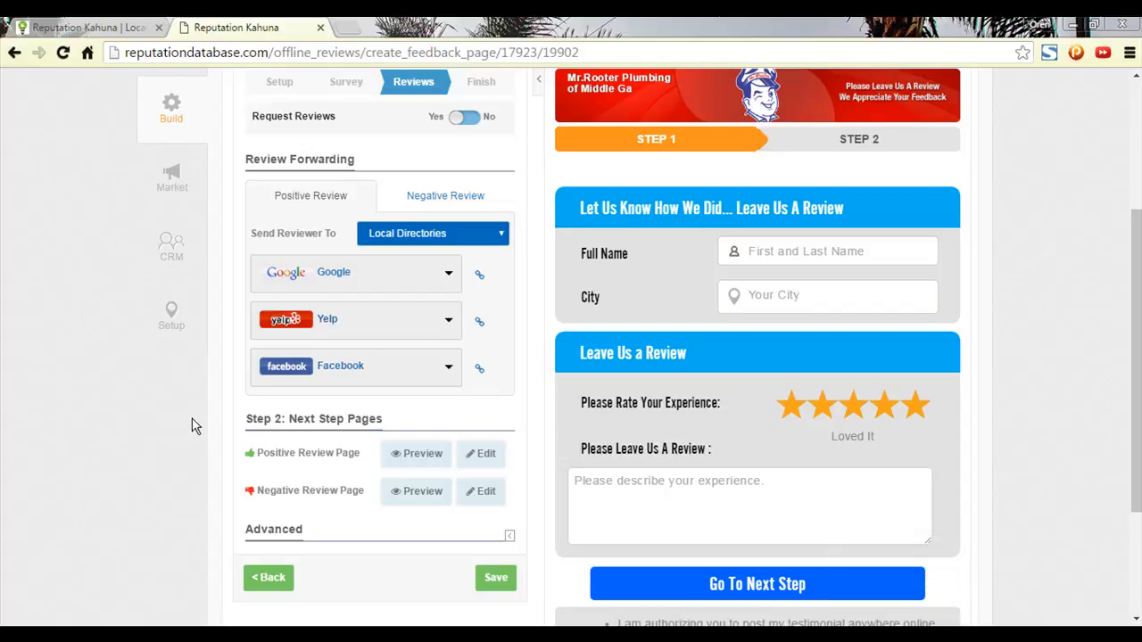
Expand and review the Reviews step's Advanced options.
{"action": "scroll", "coordinate": [408, 323], "scroll_direction": "up", "scroll_amount": 2}
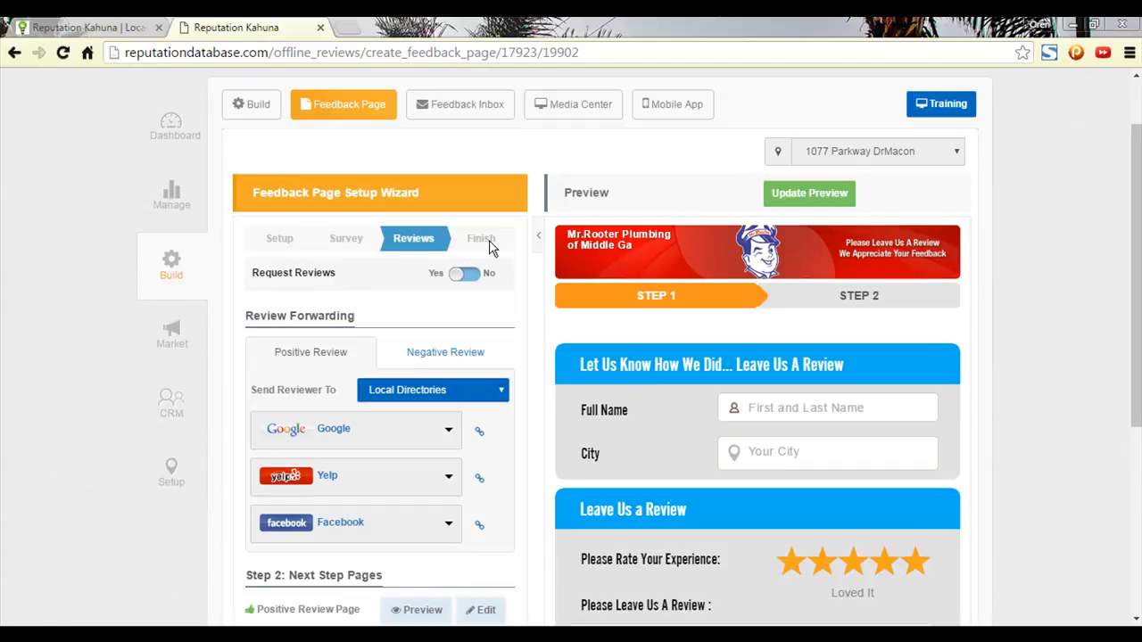
{"action": "scroll", "coordinate": [491, 248], "scroll_direction": "down", "scroll_amount": 2}
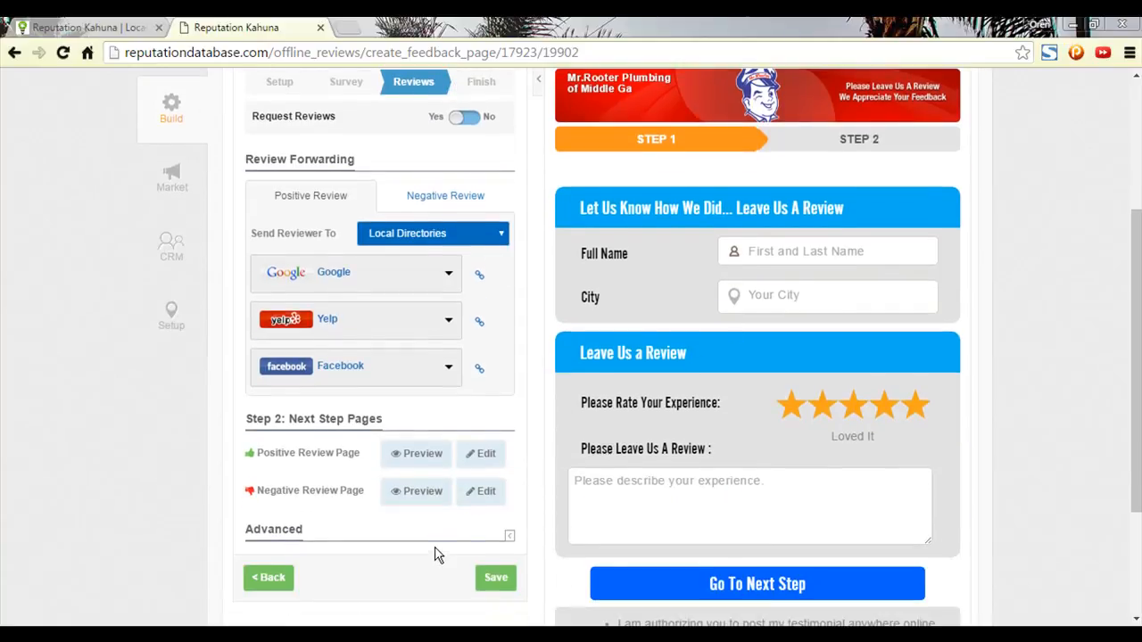
{"action": "scroll", "coordinate": [437, 558], "scroll_direction": "up", "scroll_amount": 1}
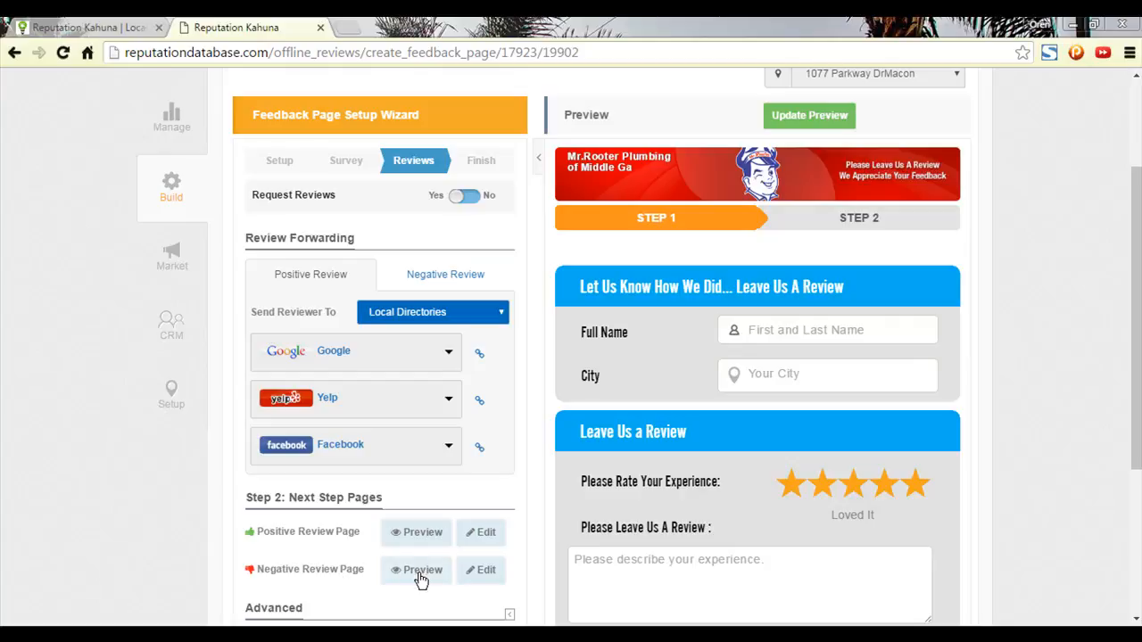
{"action": "scroll", "coordinate": [507, 538], "scroll_direction": "down", "scroll_amount": 1}
{"action": "left_click", "coordinate": [507, 536]}
{"action": "scroll", "coordinate": [492, 533], "scroll_direction": "down", "scroll_amount": 2}
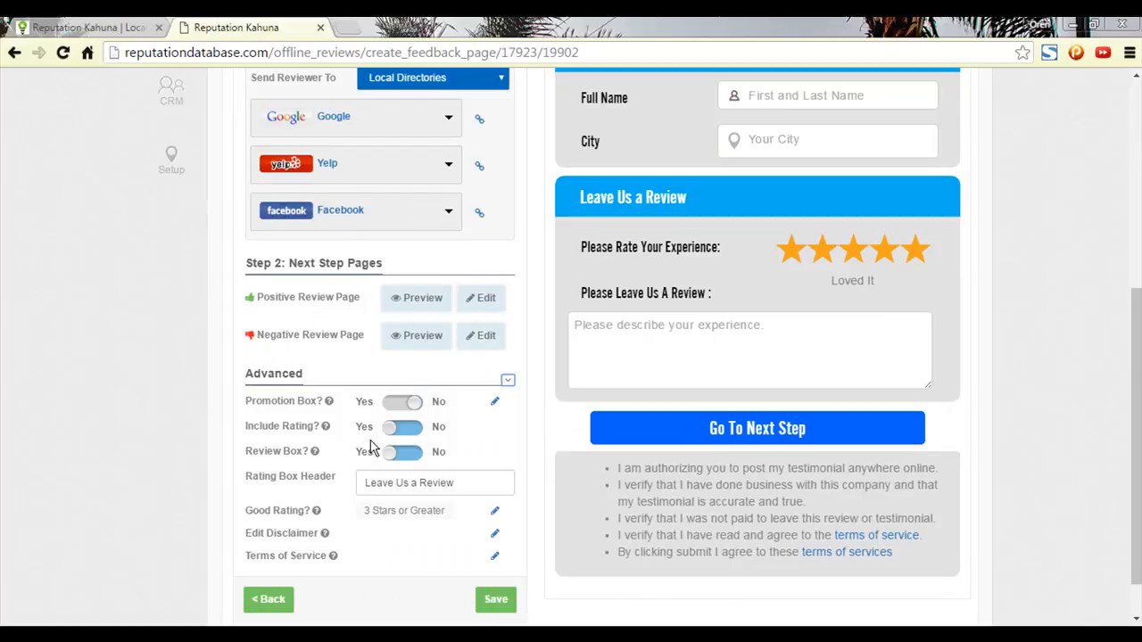
{"action": "scroll", "coordinate": [572, 304], "scroll_direction": "up", "scroll_amount": 5}
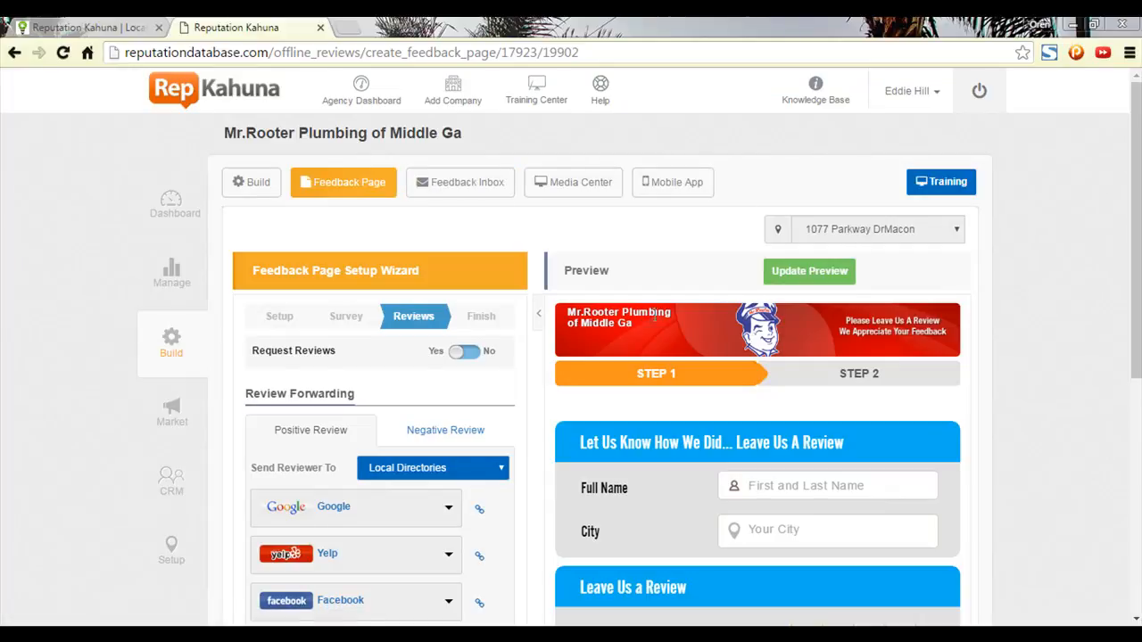
{"action": "scroll", "coordinate": [377, 365], "scroll_direction": "down", "scroll_amount": 3}
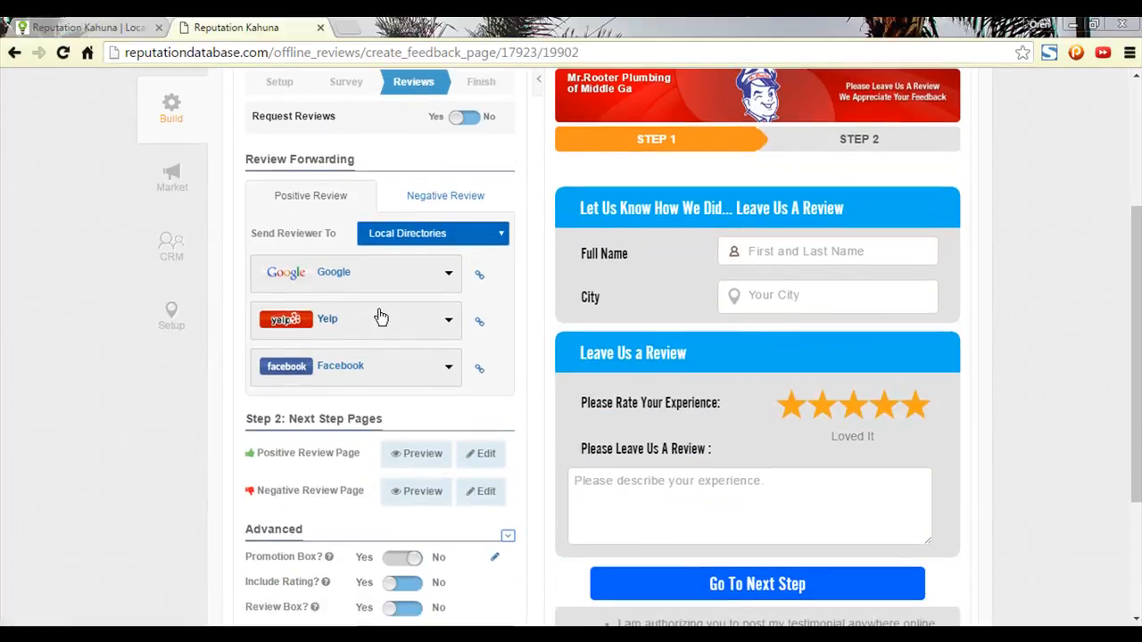
{"action": "scroll", "coordinate": [384, 318], "scroll_direction": "up", "scroll_amount": 3}
Check the Negative Review forwarding, return to positive settings, then go to company Setup.
{"action": "left_click", "coordinate": [433, 443]}
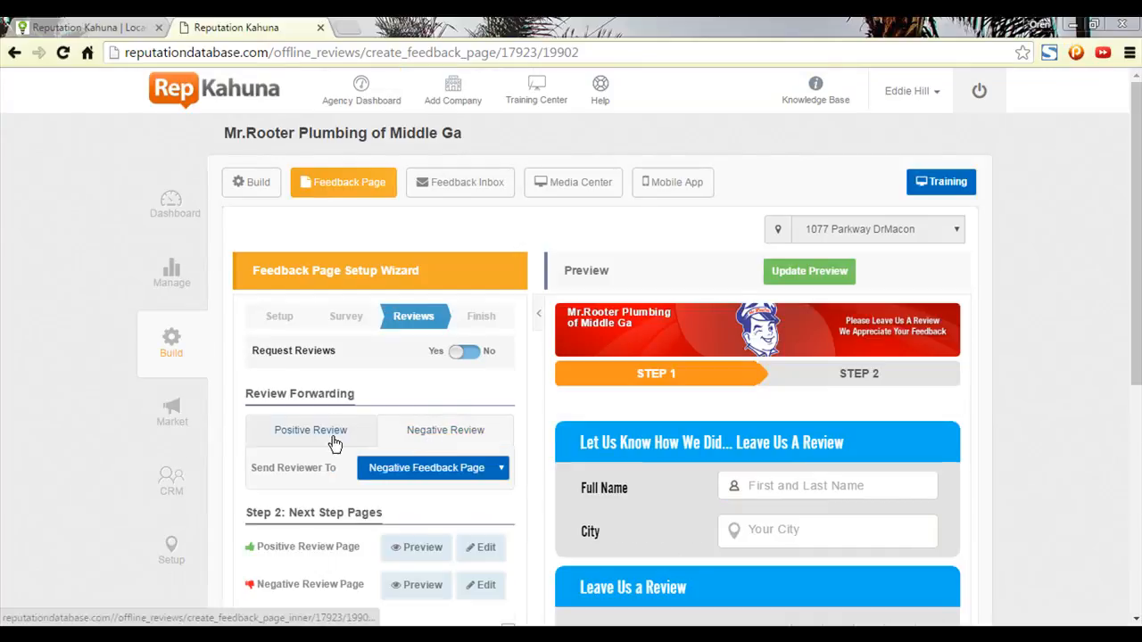
{"action": "left_click", "coordinate": [332, 439]}
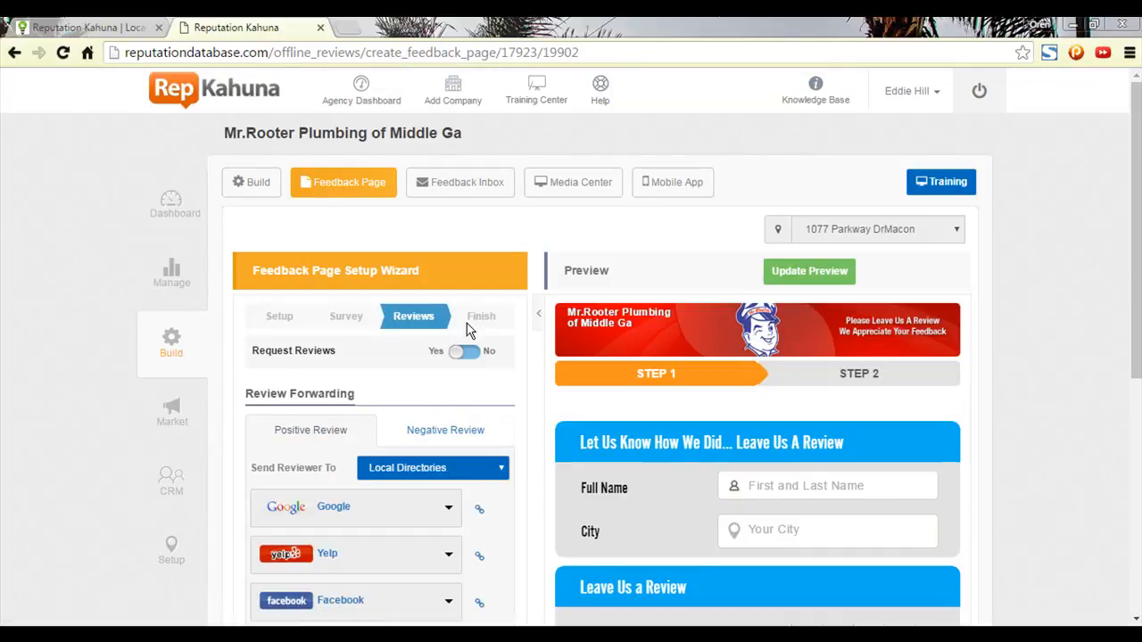
{"action": "left_click", "coordinate": [175, 567]}
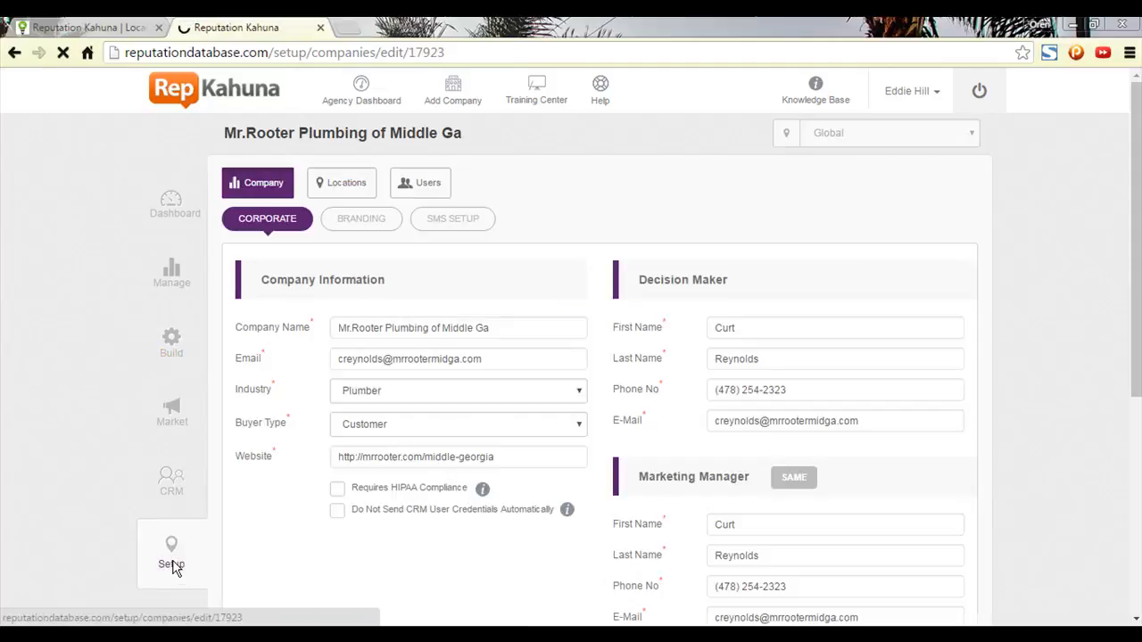
Open the Mr.Rooter Plumbing of Middle Ga location's Monitoring tab showing 15 of 35 directories.
{"action": "left_click", "coordinate": [332, 198]}
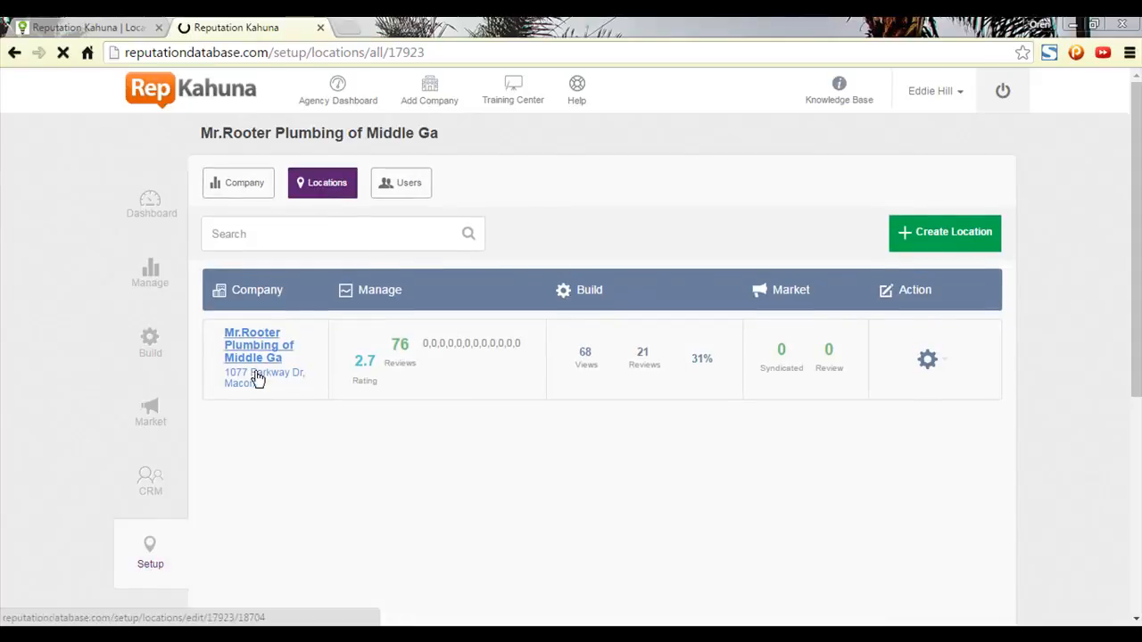
{"action": "left_click", "coordinate": [253, 349]}
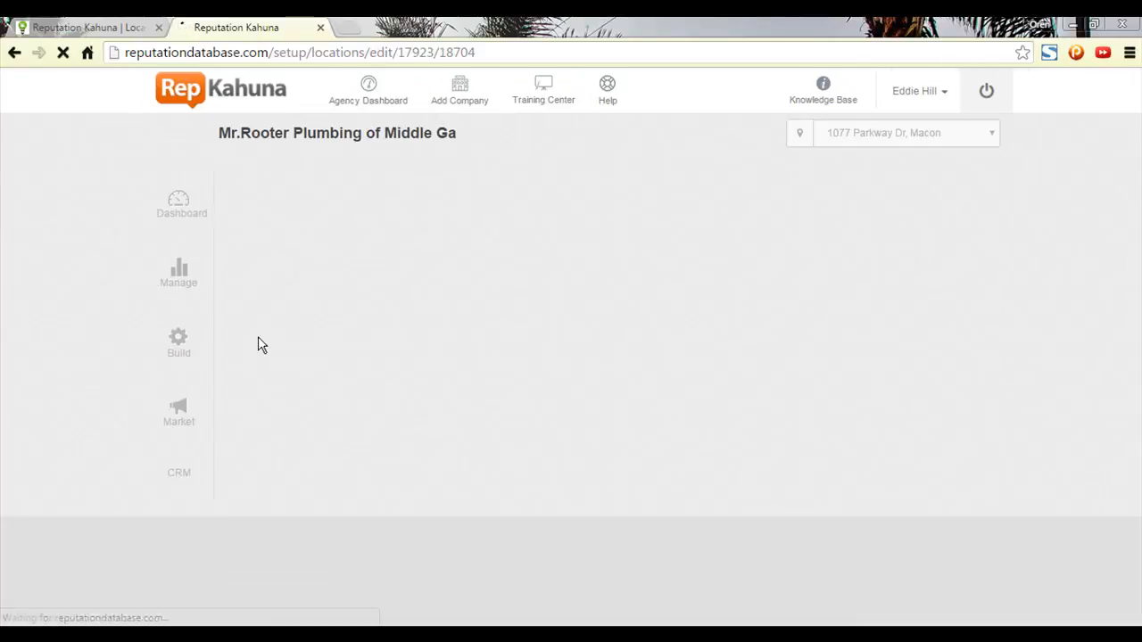
{"action": "left_click", "coordinate": [349, 188]}
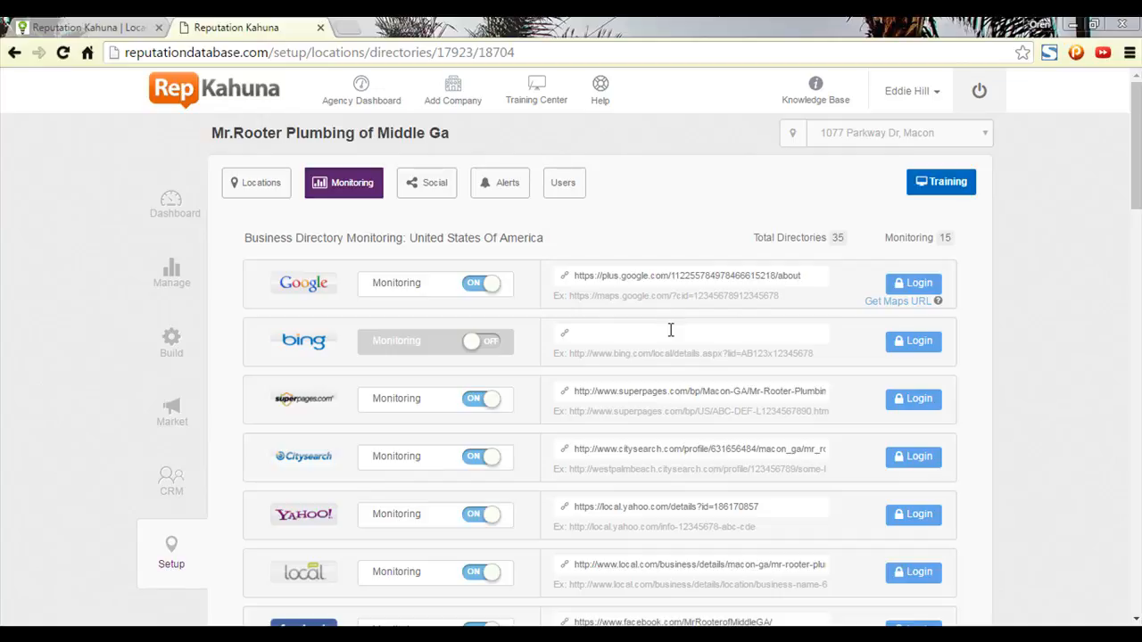
{"action": "scroll", "coordinate": [675, 351], "scroll_direction": "down", "scroll_amount": 3}
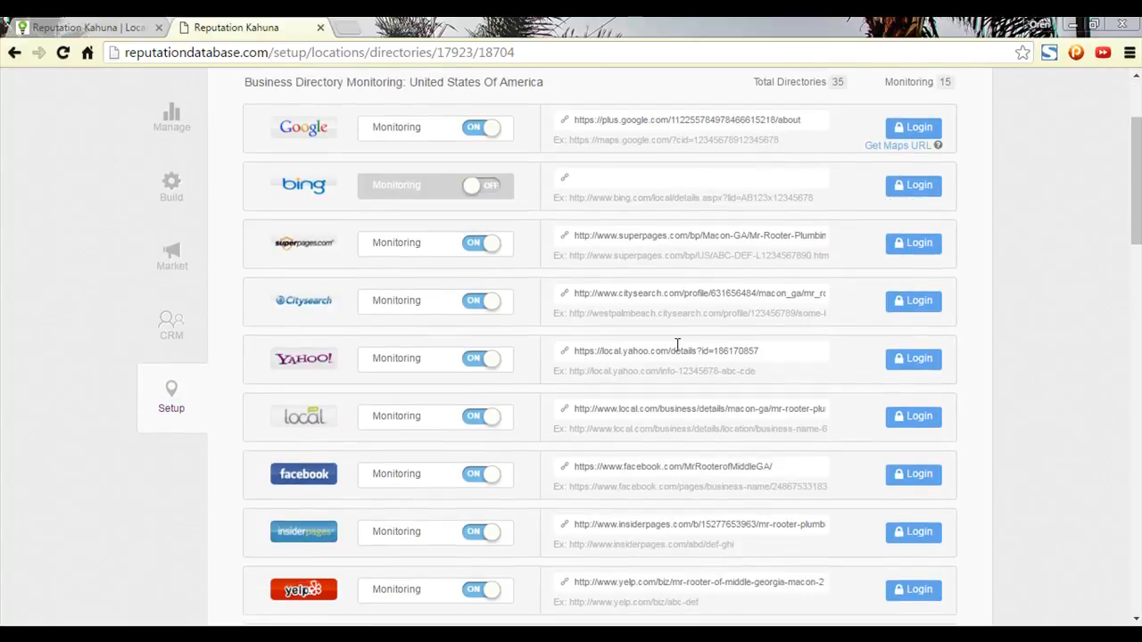
{"action": "scroll", "coordinate": [675, 352], "scroll_direction": "up", "scroll_amount": 3}
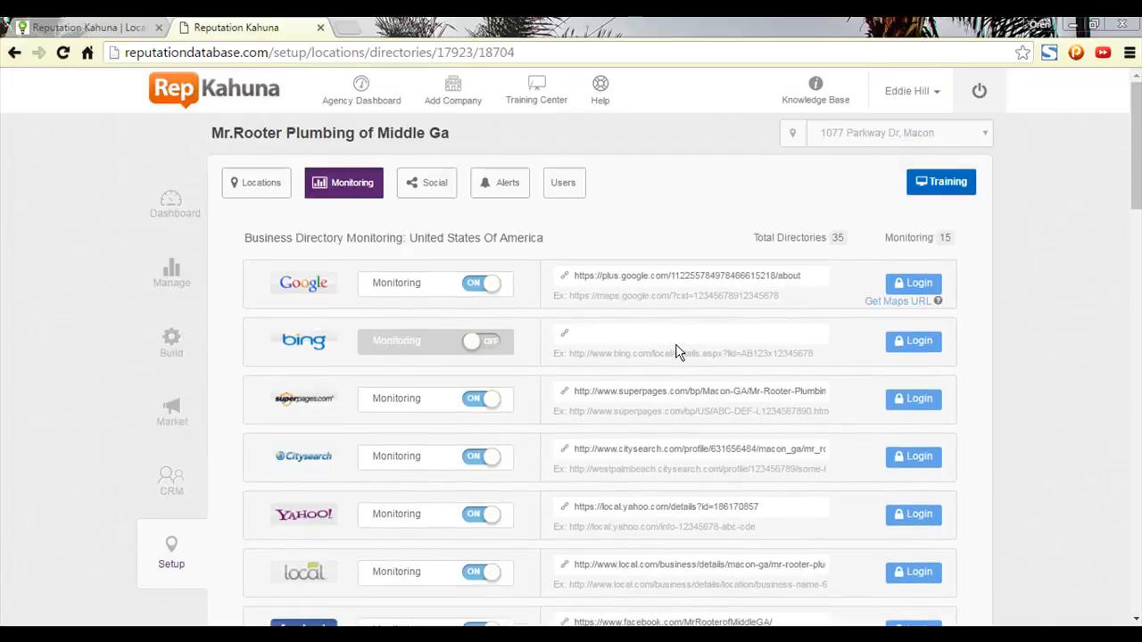